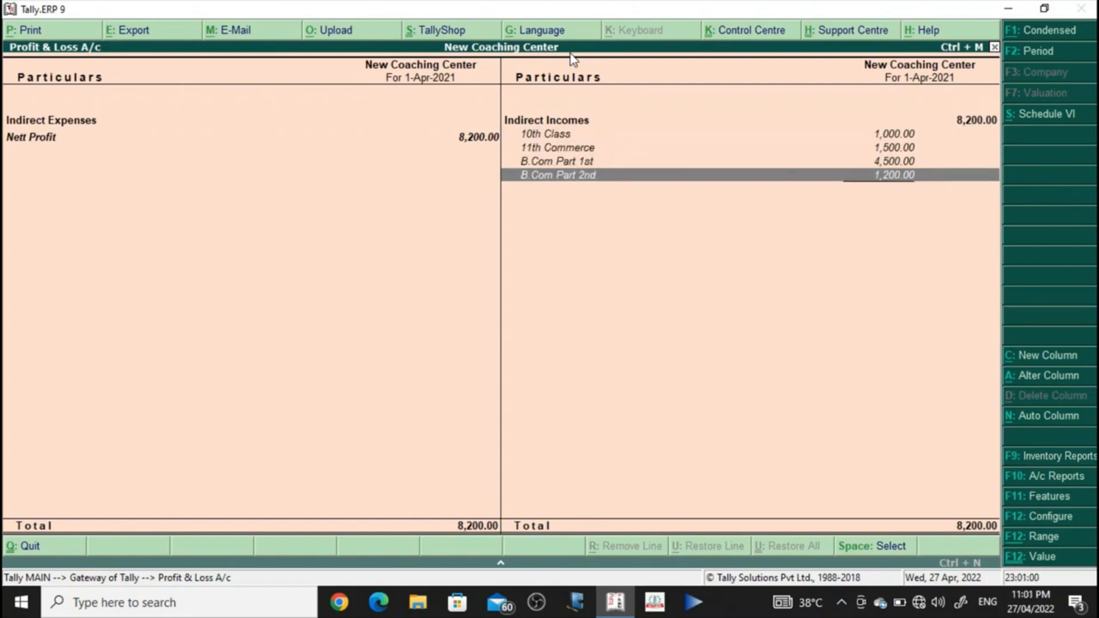
{"action": "key", "text": "Up"}
{"action": "key", "text": "Up"}
{"action": "key", "text": "Down"}
{"action": "key", "text": "Down"}
{"action": "key", "text": "Down"}
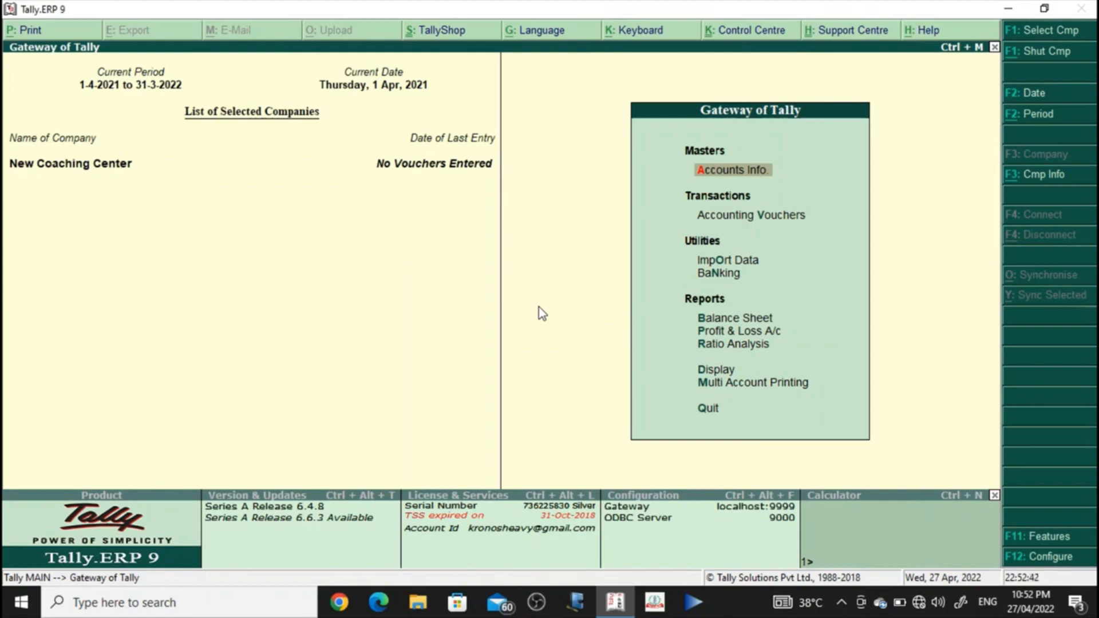
Step: Start a receipt voucher into Cash and create a ledger named Capital under the Capital Account group from within it
{"action": "type", "text": "vca"}
{"action": "key", "text": "Return"}
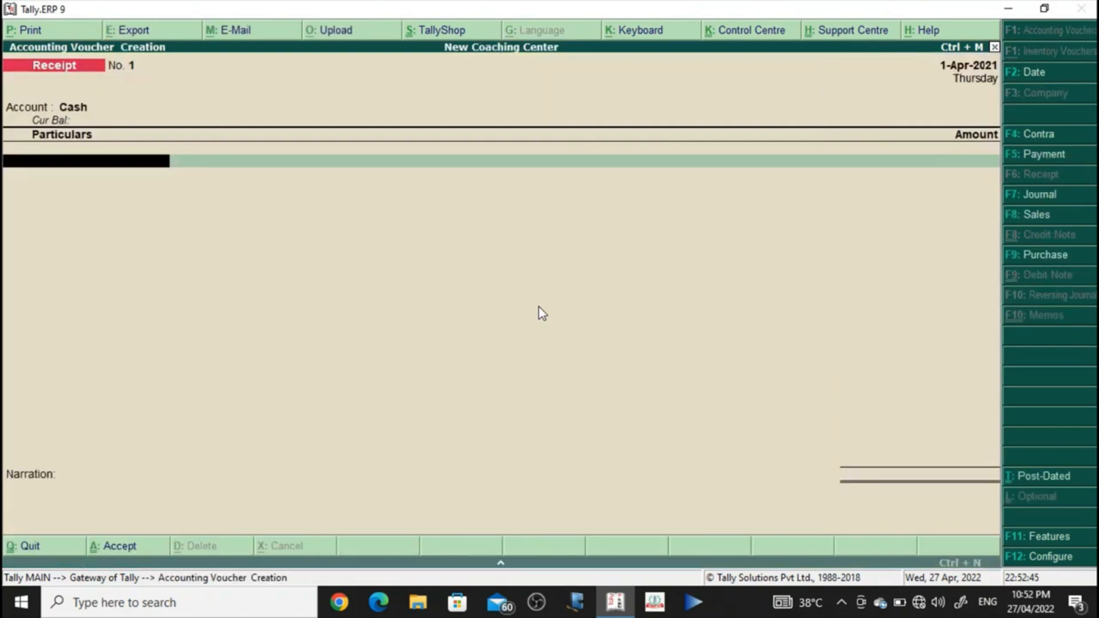
{"action": "key", "text": "Return"}
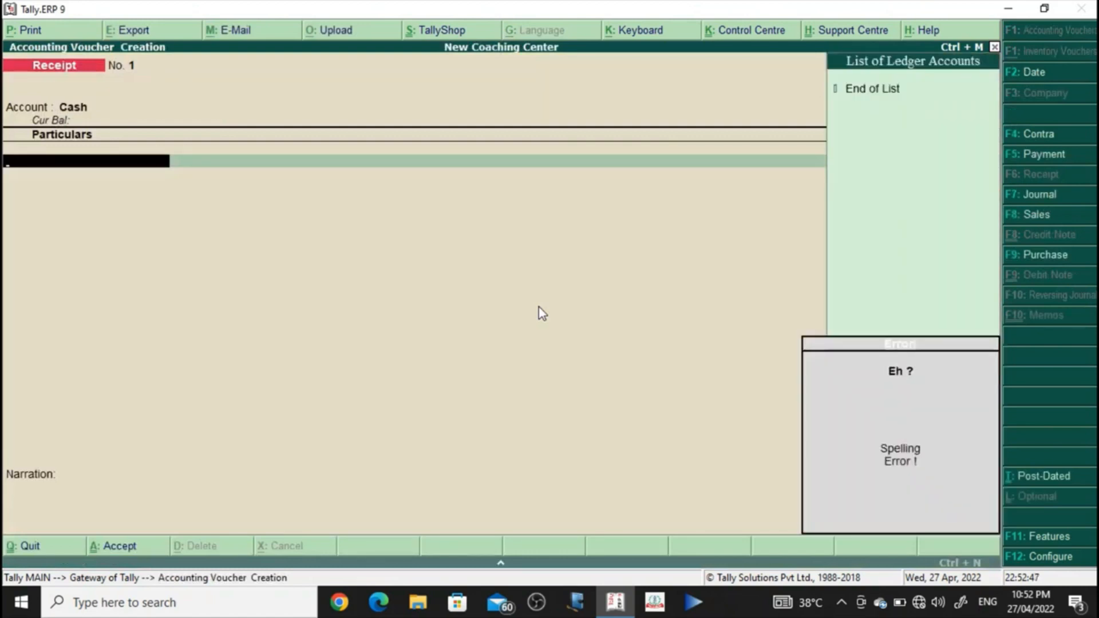
{"action": "key", "text": "alt+c"}
{"action": "type", "text": "Capital"}
{"action": "key", "text": "Return"}
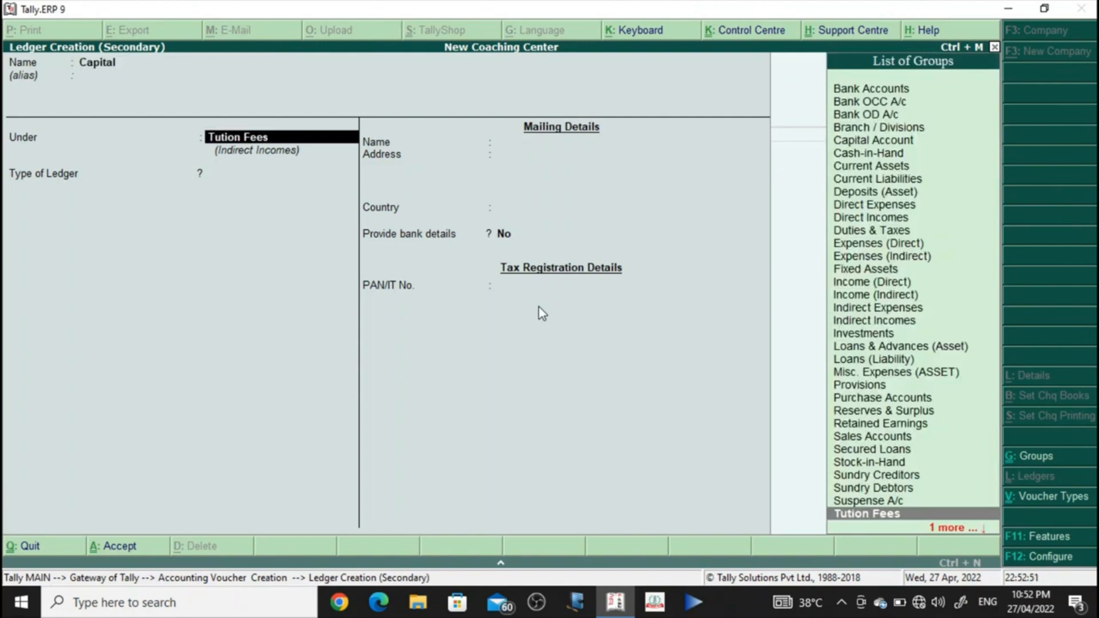
{"action": "type", "text": "Cap"}
{"action": "key", "text": "Return"}
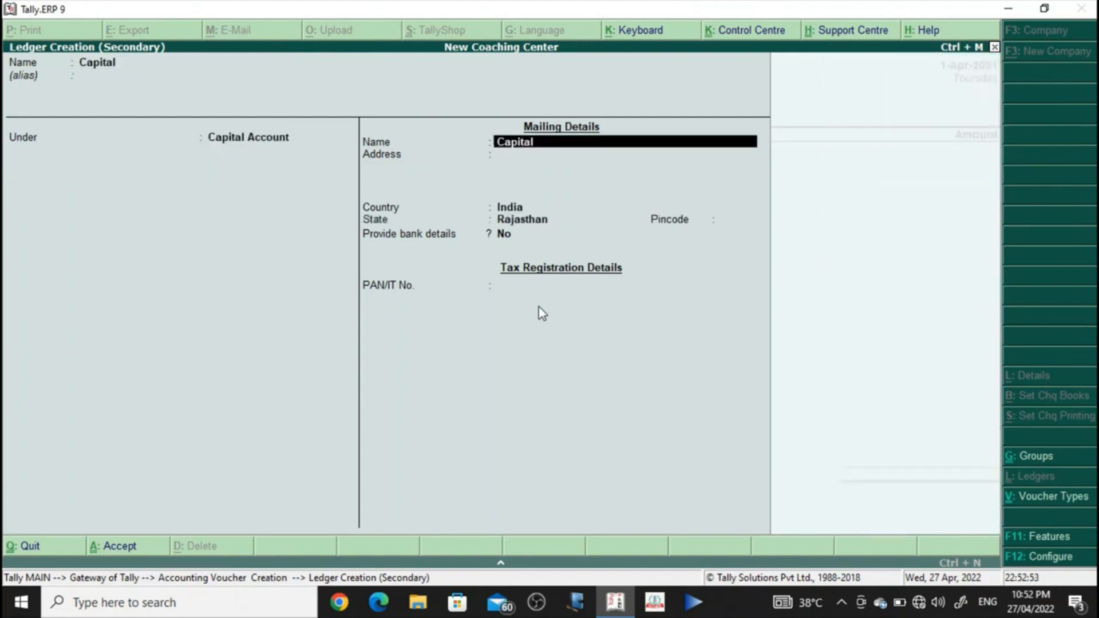
{"action": "key", "text": "ctrl+a"}
Step: Enter 50000 as the amount received from Capital and save the receipt voucher
{"action": "key", "text": "Return"}
{"action": "type", "text": "50000"}
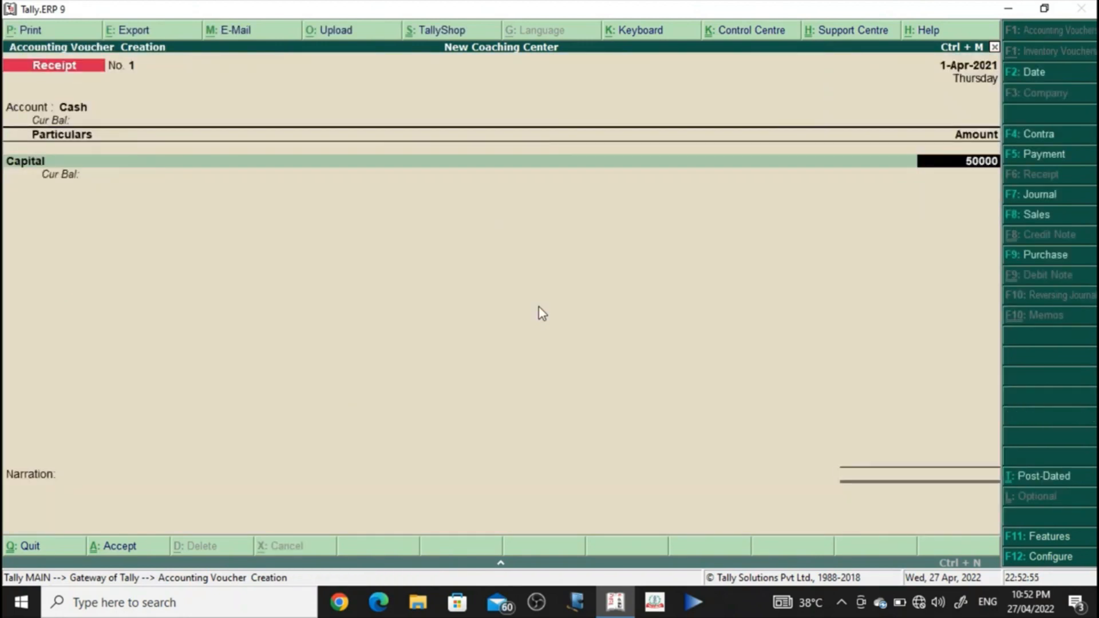
{"action": "key", "text": "ctrl+a"}
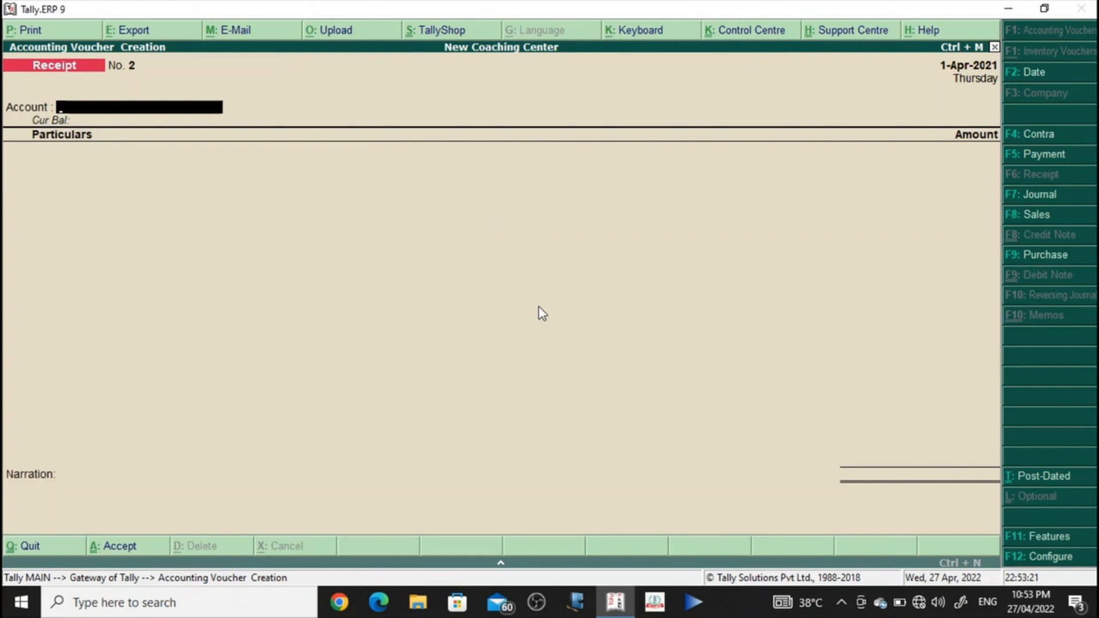
Step: Leave voucher entry and start multiple ledger creation under the Indirect Incomes group
{"action": "key", "text": "Escape"}
{"action": "key", "text": "Return"}
{"action": "key", "text": "Escape"}
{"action": "key", "text": "Escape"}
{"action": "key", "text": "a"}
{"action": "key", "text": "l"}
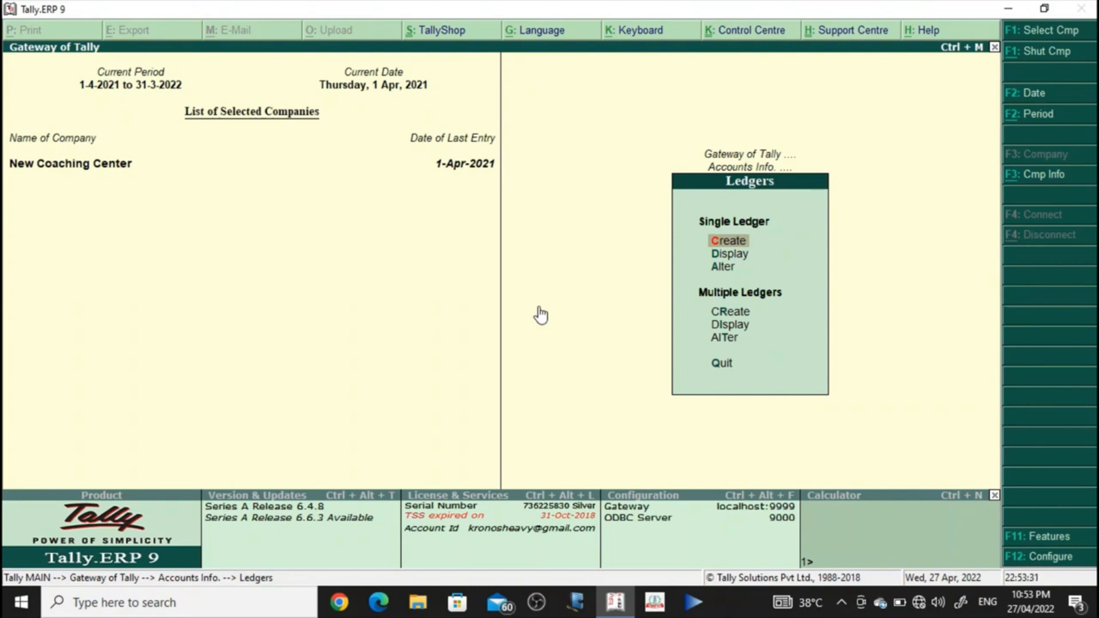
{"action": "type", "text": "r"}
{"action": "type", "text": "Ind"}
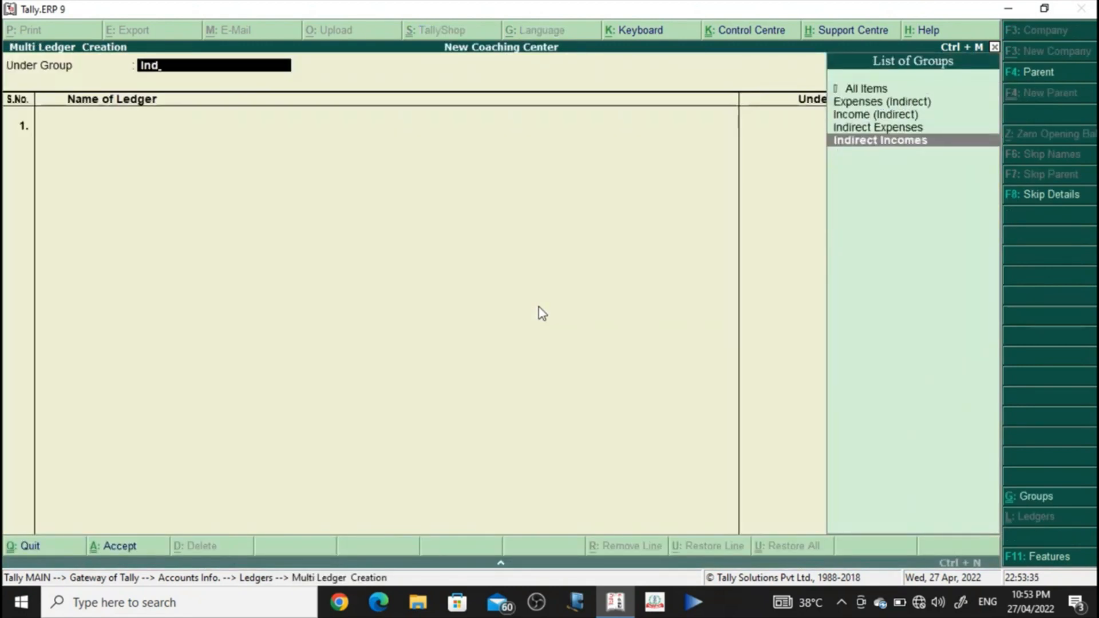
{"action": "key", "text": "Return"}
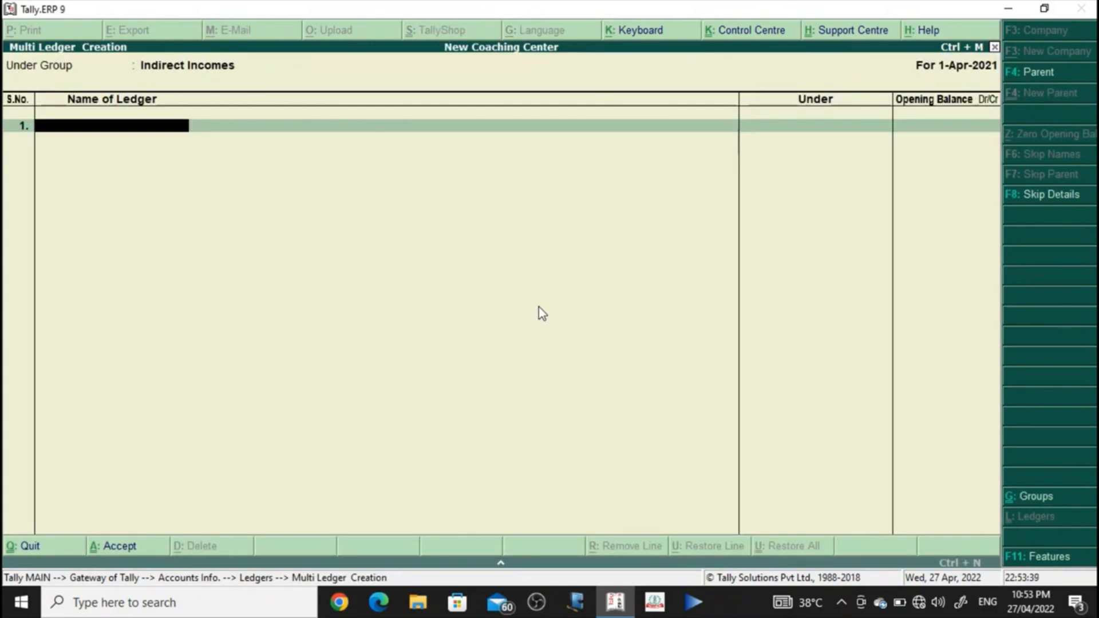
Step: Add a ledger named 10th Class under Indirect Incomes without an opening balance
{"action": "type", "text": "10th"}
{"action": "type", "text": " Calss"}
{"action": "key", "text": "BackSpace"}
{"action": "key", "text": "BackSpace"}
{"action": "key", "text": "BackSpace"}
{"action": "key", "text": "BackSpace"}
{"action": "type", "text": "lass"}
{"action": "key", "text": "Return"}
{"action": "key", "text": "Return"}
Step: Add a ledger named 11th Commerce on the second row, leaving its opening balance empty
{"action": "type", "text": "11th Commere"}
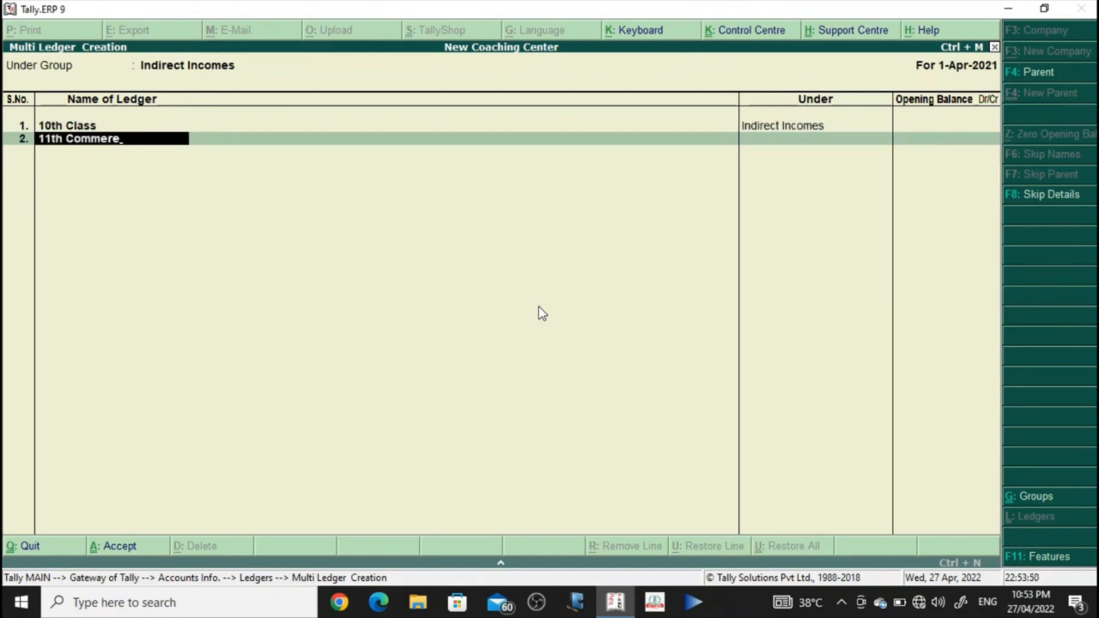
{"action": "key", "text": "Return"}
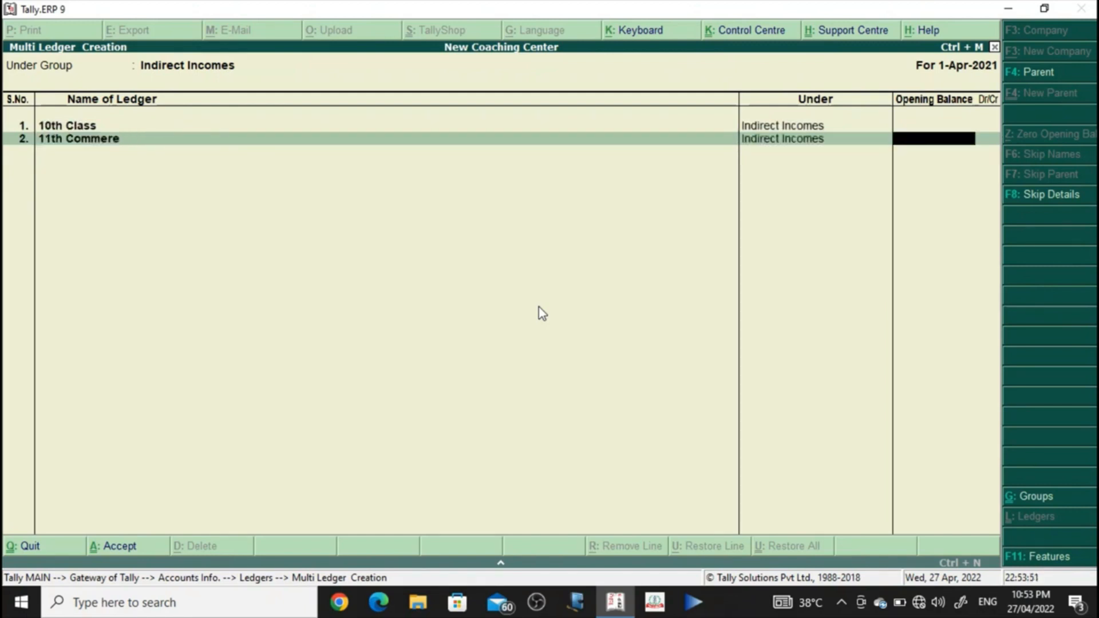
{"action": "key", "text": "BackSpace"}
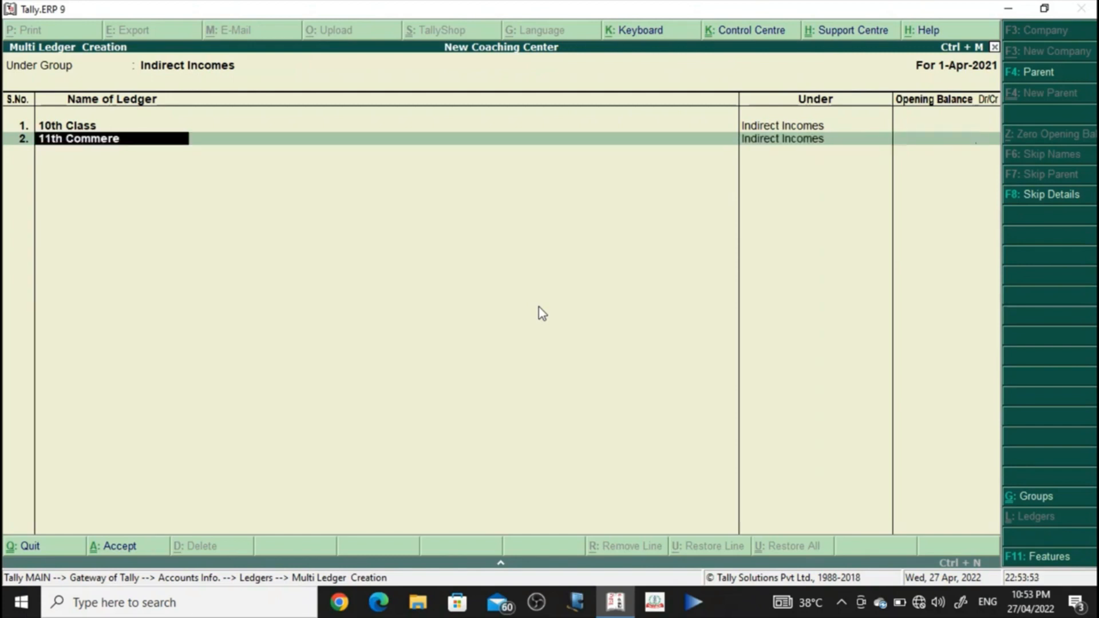
{"action": "key", "text": "BackSpace"}
{"action": "key", "text": "BackSpace"}
{"action": "type", "text": "rce"}
{"action": "key", "text": "Return"}
{"action": "key", "text": "Return"}
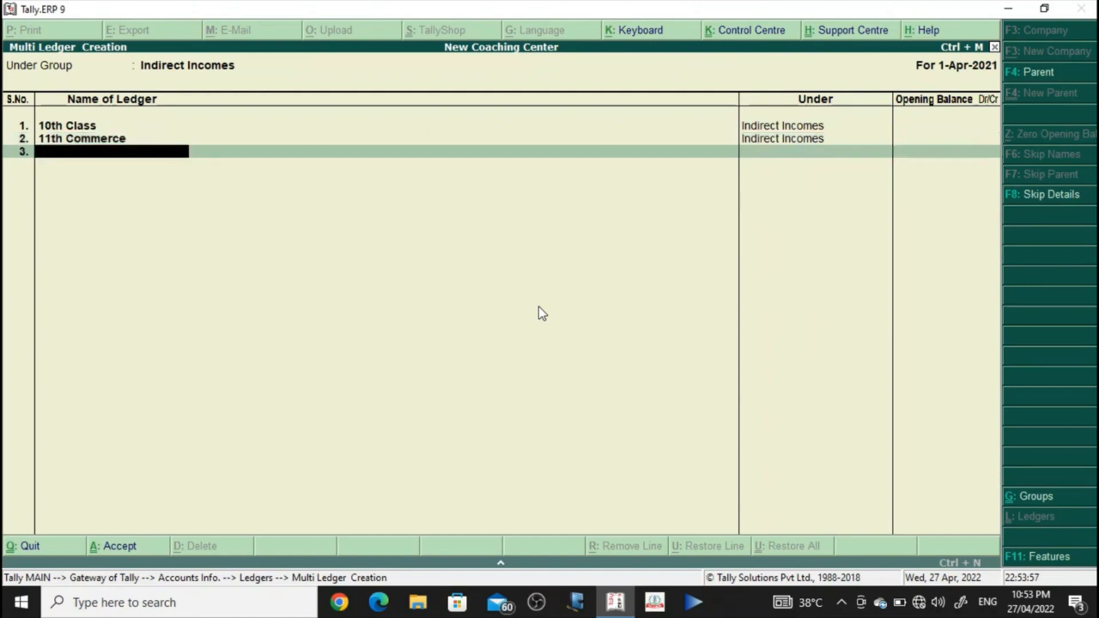
Step: Add the income ledgers 11th Science and 12th Commerce, both without opening balances
{"action": "type", "text": "11th Science"}
{"action": "key", "text": "Return"}
{"action": "key", "text": "Return"}
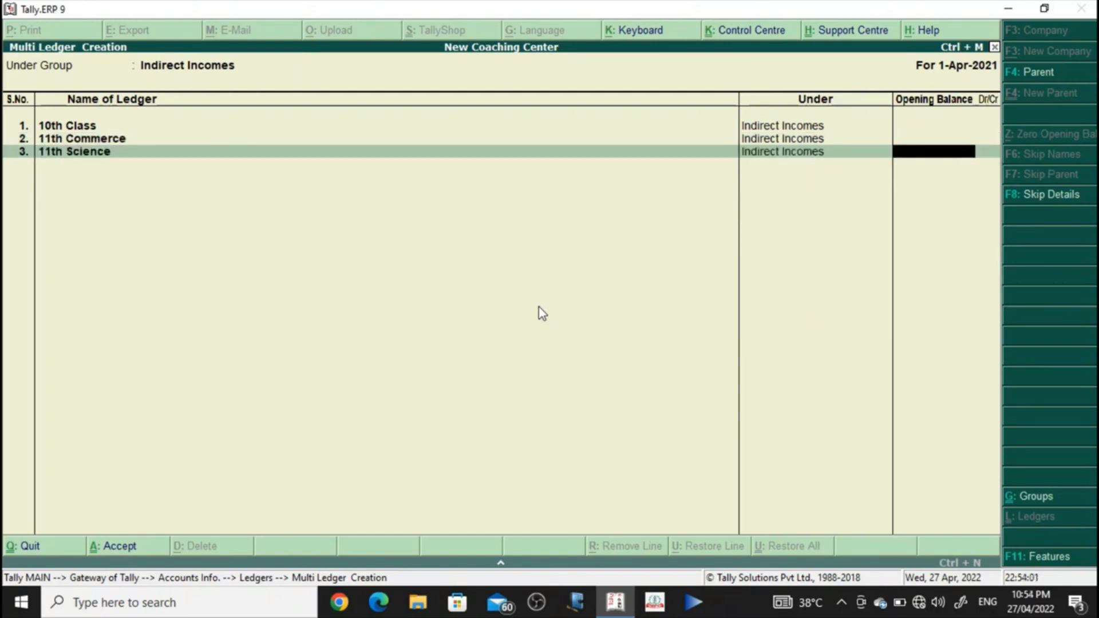
{"action": "type", "text": "12th"}
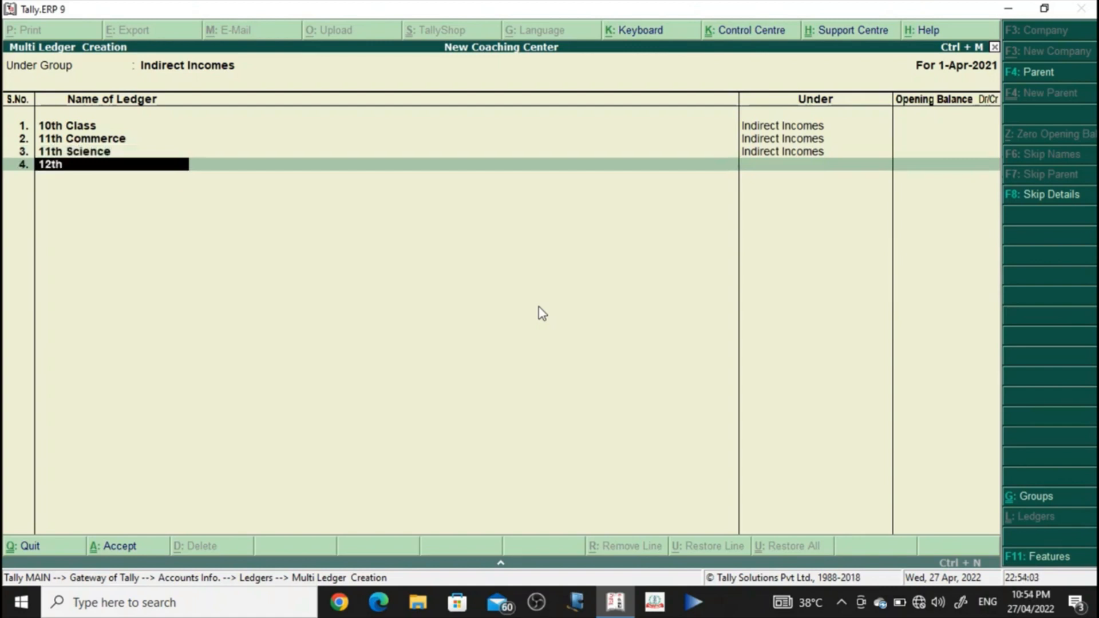
{"action": "type", "text": " Commerce"}
{"action": "key", "text": "Return"}
{"action": "key", "text": "Return"}
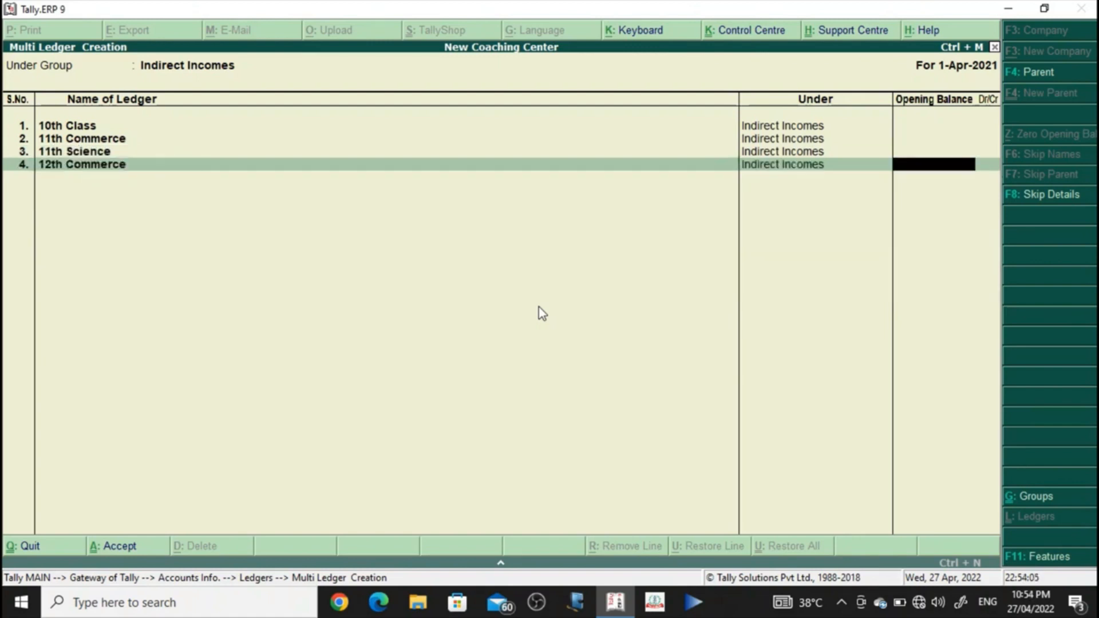
Step: Add an income ledger named 12th Science with no opening balance
{"action": "type", "text": "12th Scei"}
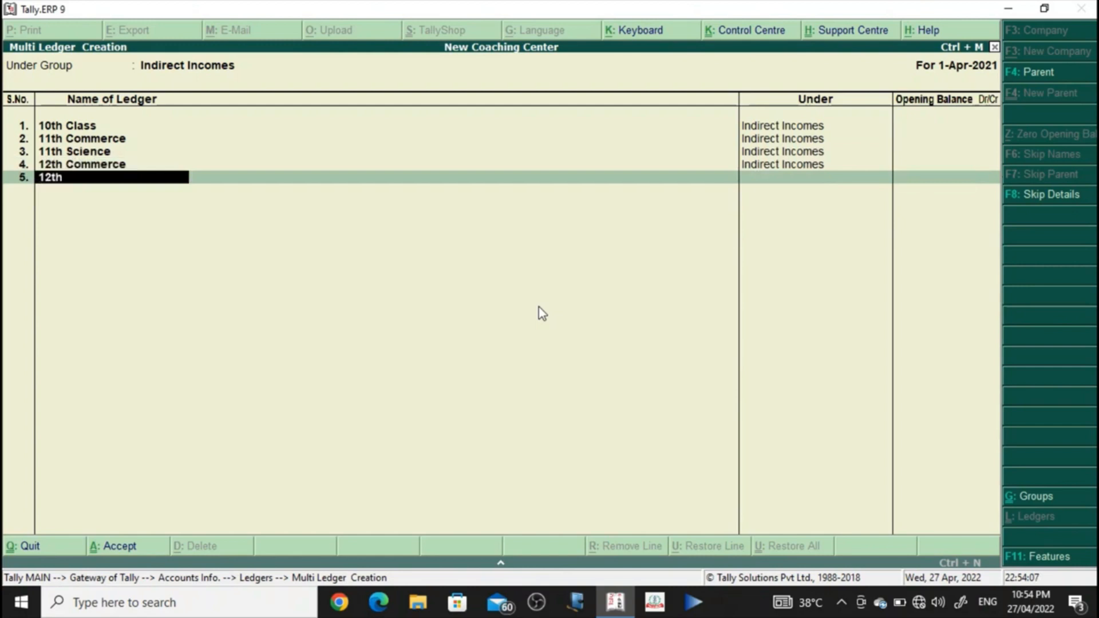
{"action": "key", "text": "BackSpace"}
{"action": "key", "text": "BackSpace"}
{"action": "type", "text": "iencec"}
{"action": "key", "text": "BackSpace"}
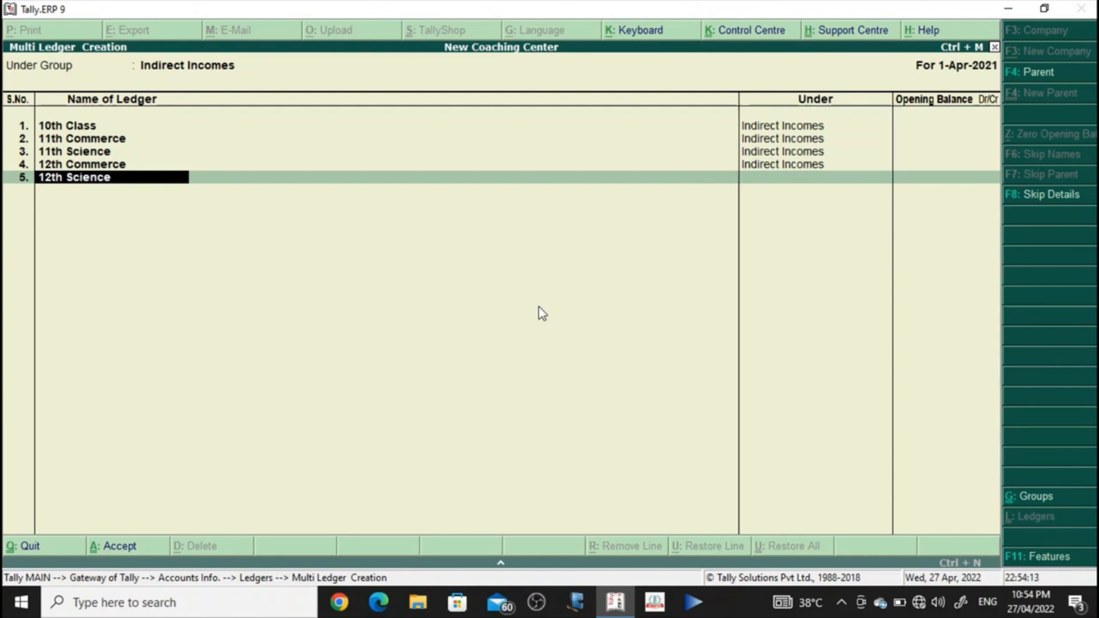
{"action": "key", "text": "Return"}
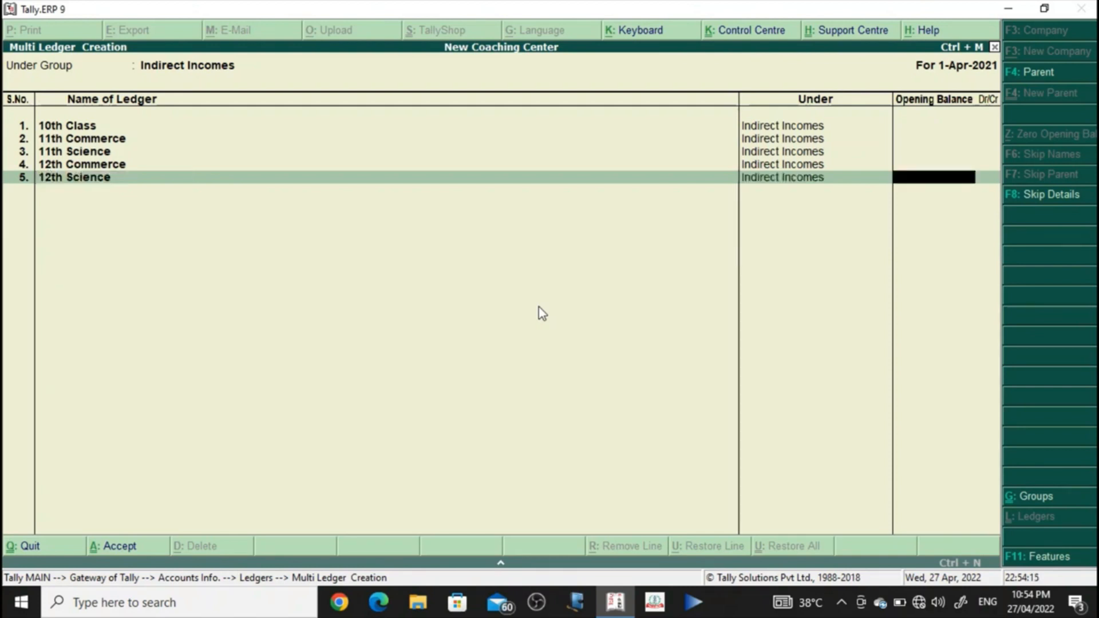
{"action": "key", "text": "Return"}
Step: Add an income ledger named B.Com Part 1st with no opening balance
{"action": "type", "text": "B."}
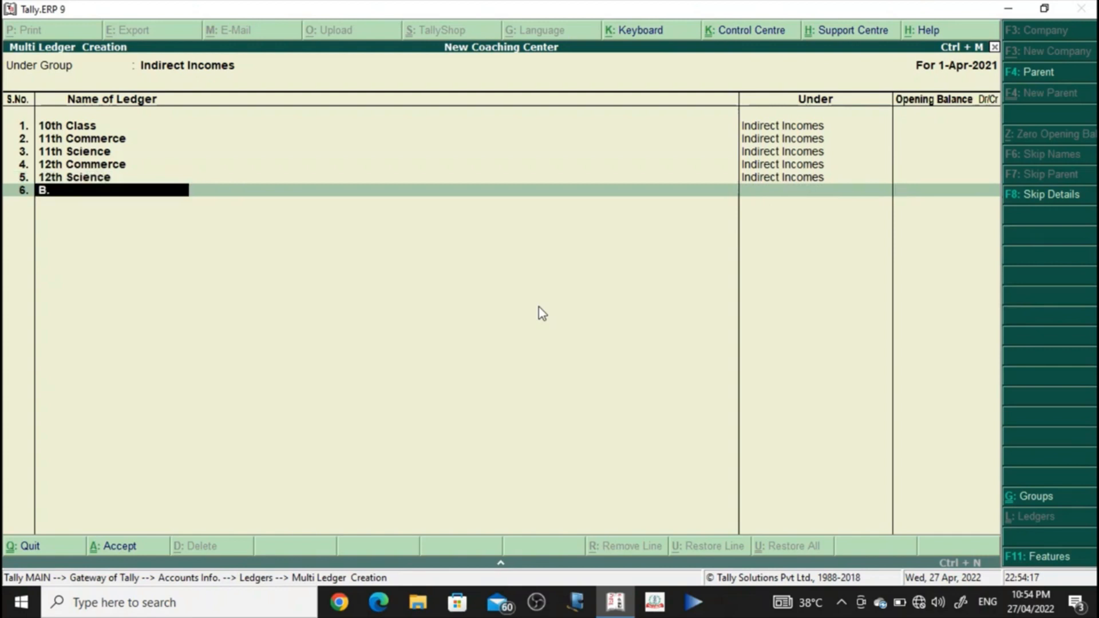
{"action": "type", "text": "Com Part 1st"}
{"action": "key", "text": "Return"}
{"action": "key", "text": "Return"}
Step: Add the income ledgers B.Com Part 2nd and B.Com Part 3rd without opening balances
{"action": "type", "text": "B.Com Pat"}
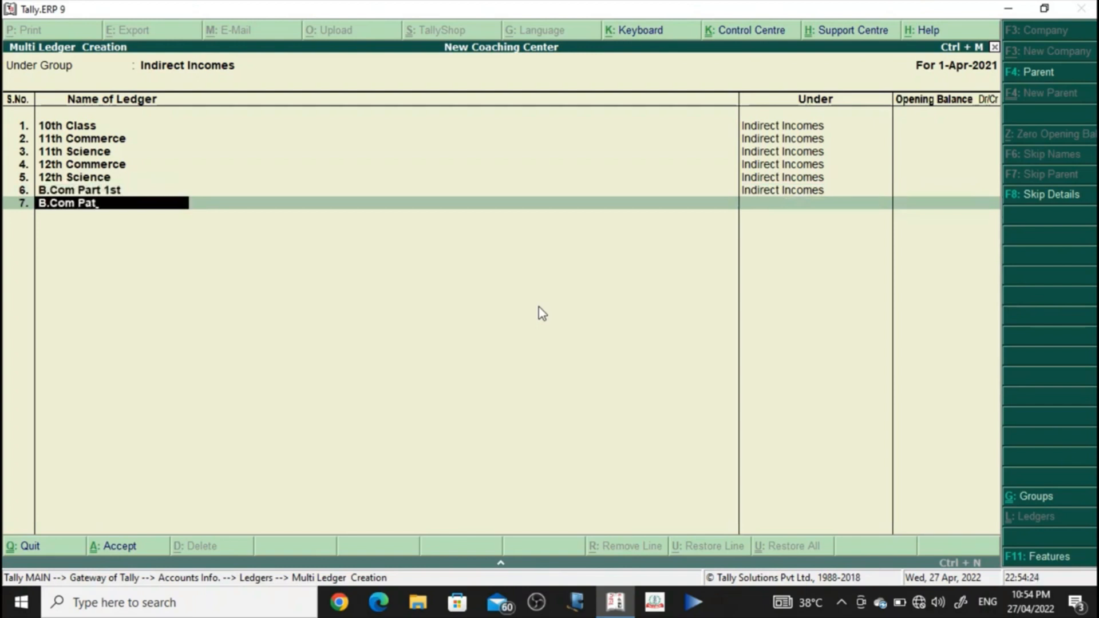
{"action": "key", "text": "BackSpace"}
{"action": "type", "text": "rt 2nd"}
{"action": "key", "text": "Return"}
{"action": "type", "text": "B.Com Part 3rd"}
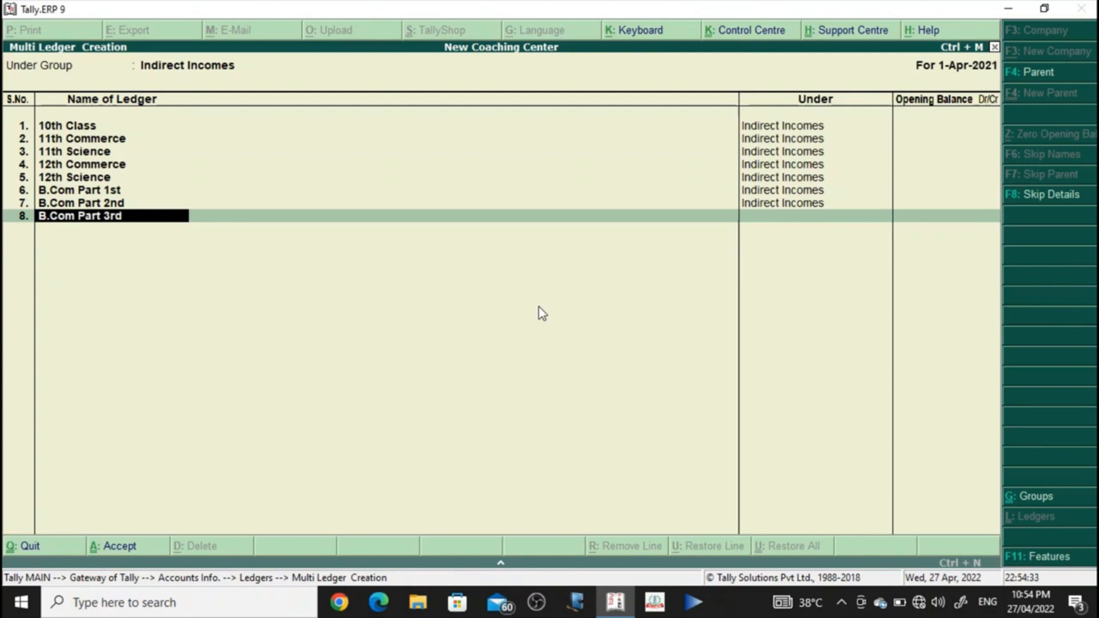
{"action": "key", "text": "Return"}
{"action": "key", "text": "Return"}
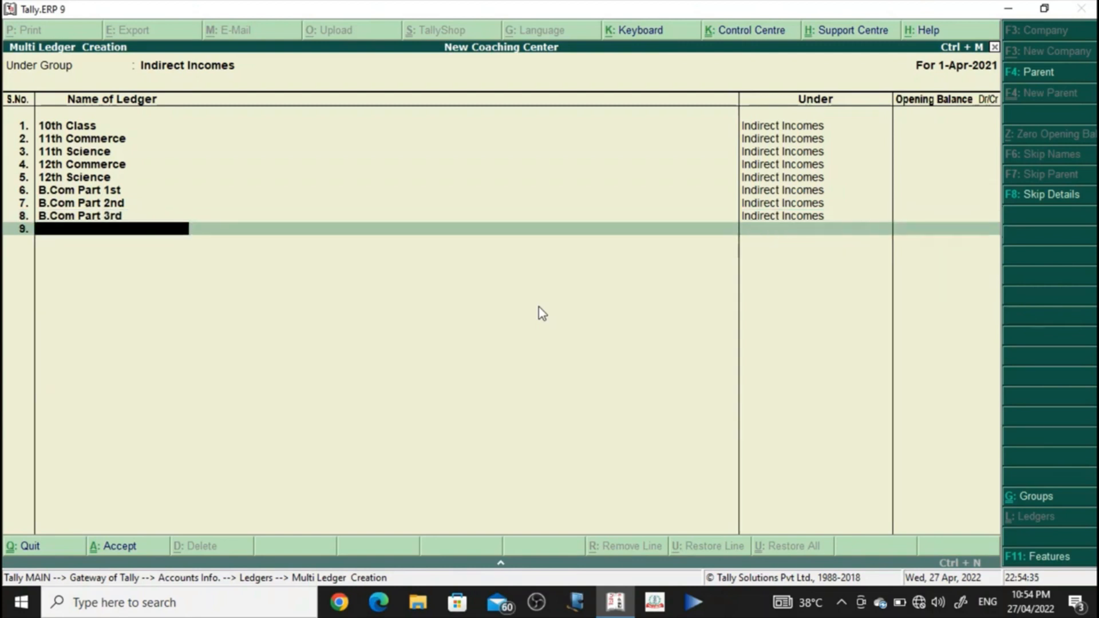
Step: Add income ledgers for the courses Tally and Basic Computer, leaving opening balances empty
{"action": "type", "text": "Tally"}
{"action": "key", "text": "Return"}
{"action": "key", "text": "Return"}
{"action": "type", "text": "E"}
{"action": "key", "text": "BackSpace"}
{"action": "type", "text": "Basic"}
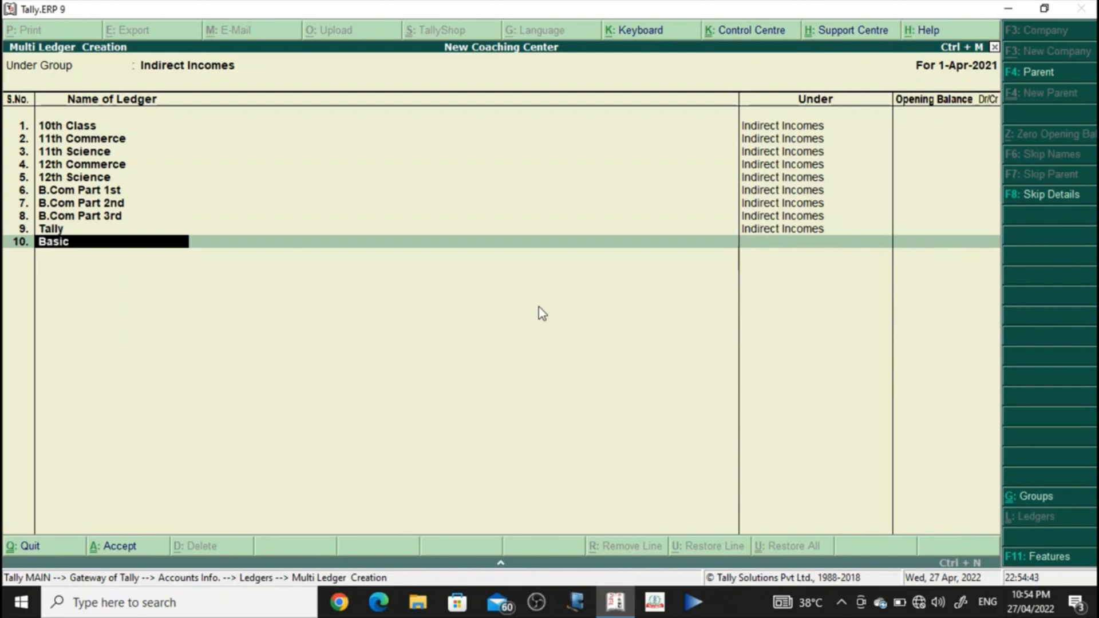
{"action": "type", "text": " Computer"}
{"action": "key", "text": "Return"}
{"action": "key", "text": "Return"}
Step: Add the income ledgers Rs Cit and Advanced Excel, and save the whole list of Indirect Incomes ledgers
{"action": "type", "text": "Rs Cit"}
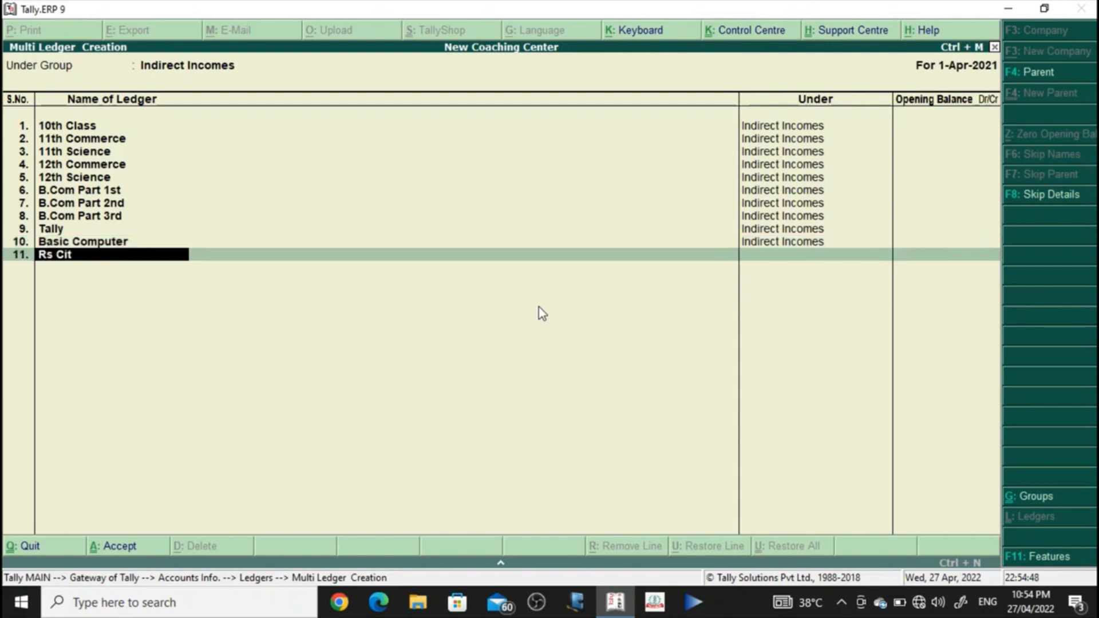
{"action": "key", "text": "Return"}
{"action": "key", "text": "Return"}
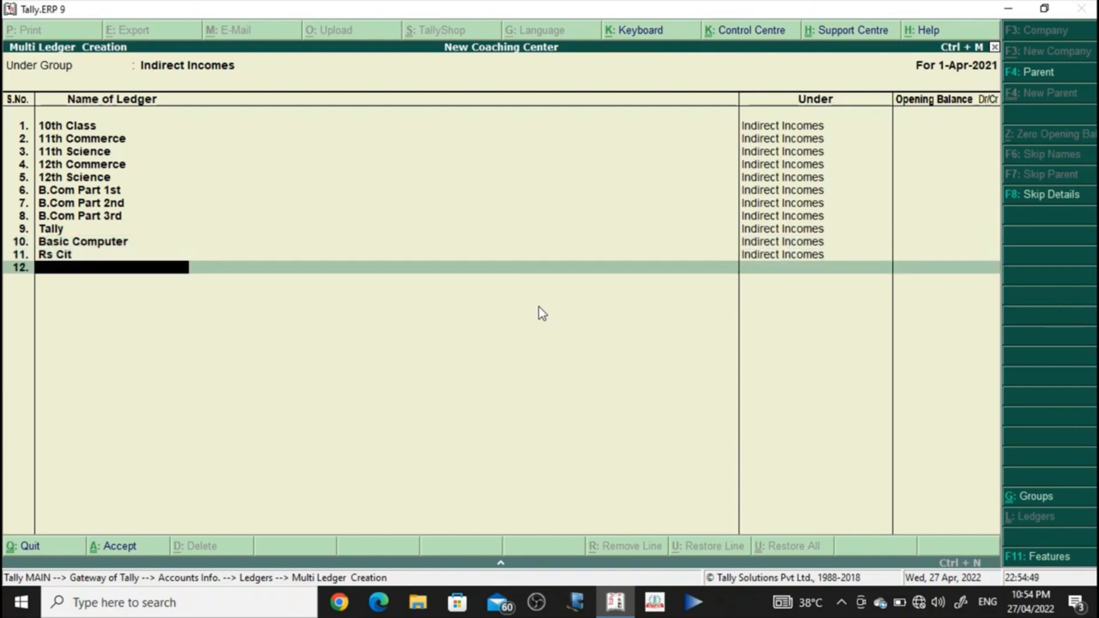
{"action": "type", "text": "Advanced Excel"}
{"action": "key", "text": "Return"}
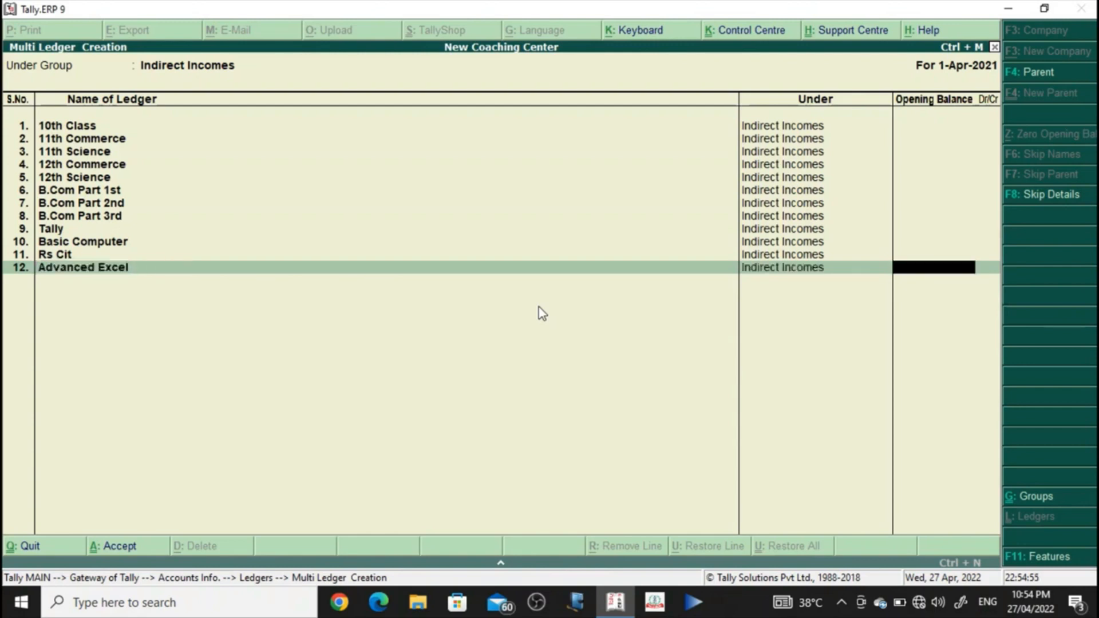
{"action": "key", "text": "Return"}
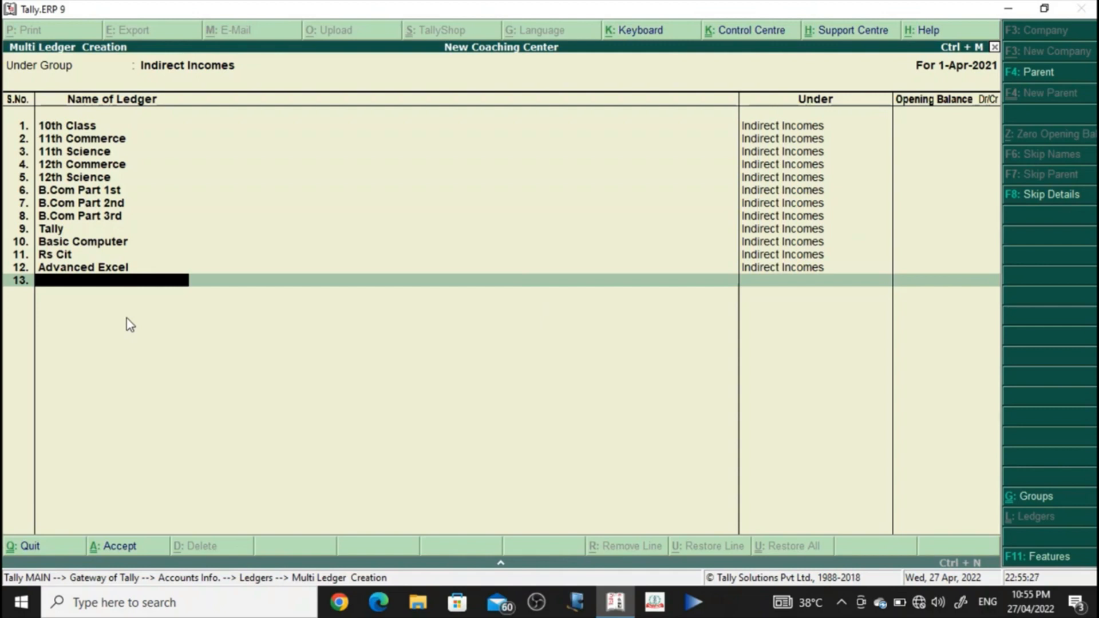
{"action": "key", "text": "ctrl+a"}
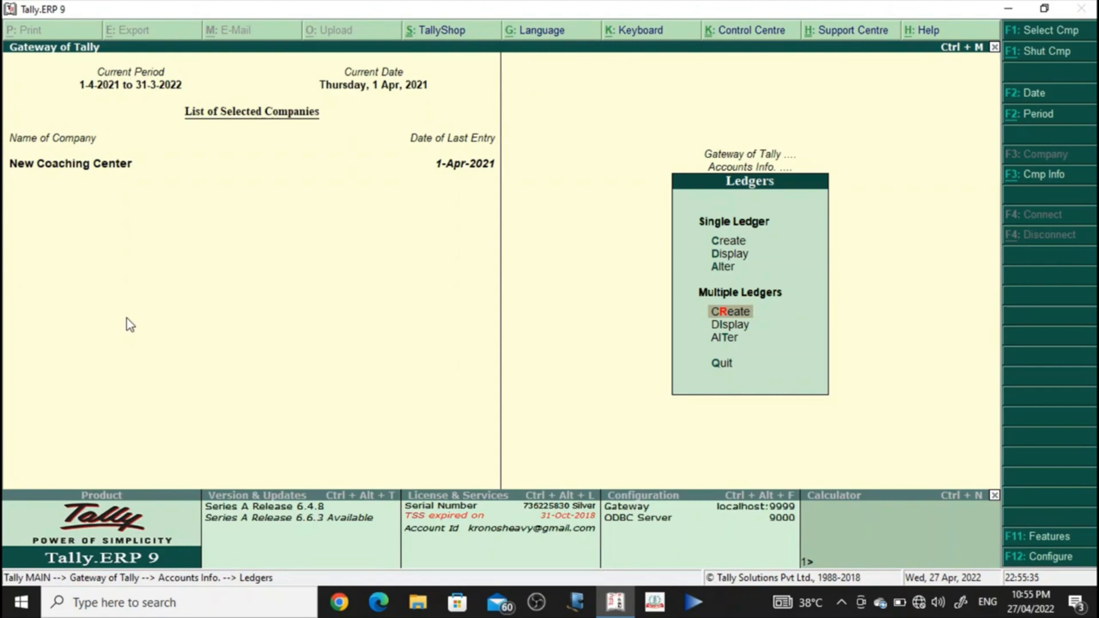
Step: Start another multiple ledger creation under Indirect Expenses and add a ledger named Rent
{"action": "key", "text": "Return"}
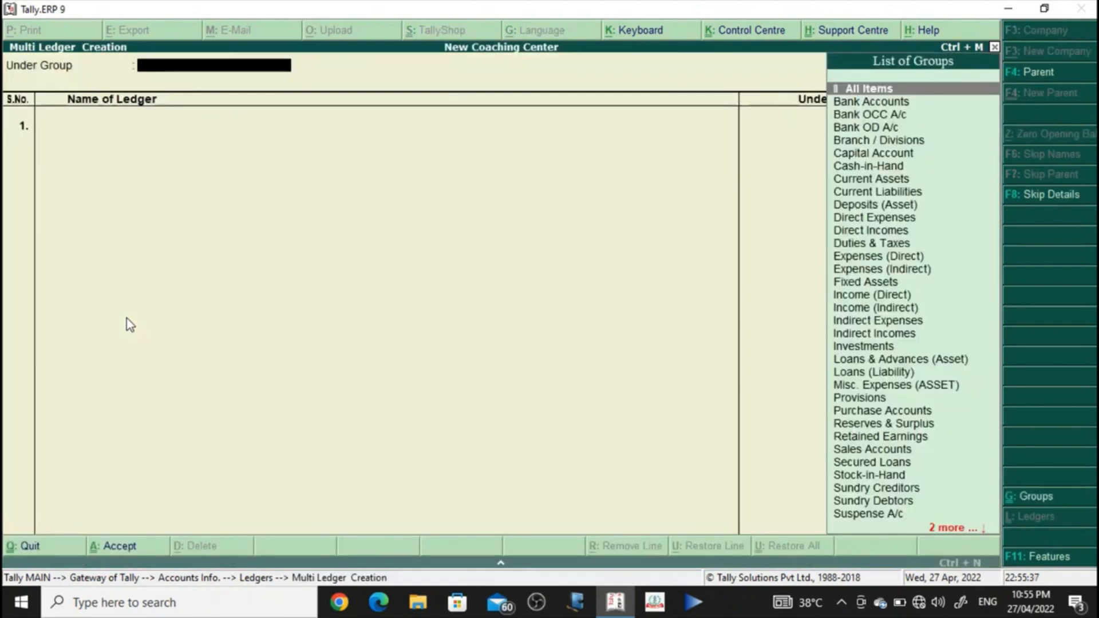
{"action": "type", "text": "Ind"}
{"action": "key", "text": "Down"}
{"action": "key", "text": "Up"}
{"action": "key", "text": "Return"}
{"action": "type", "text": "Rent"}
{"action": "key", "text": "Return"}
{"action": "key", "text": "Return"}
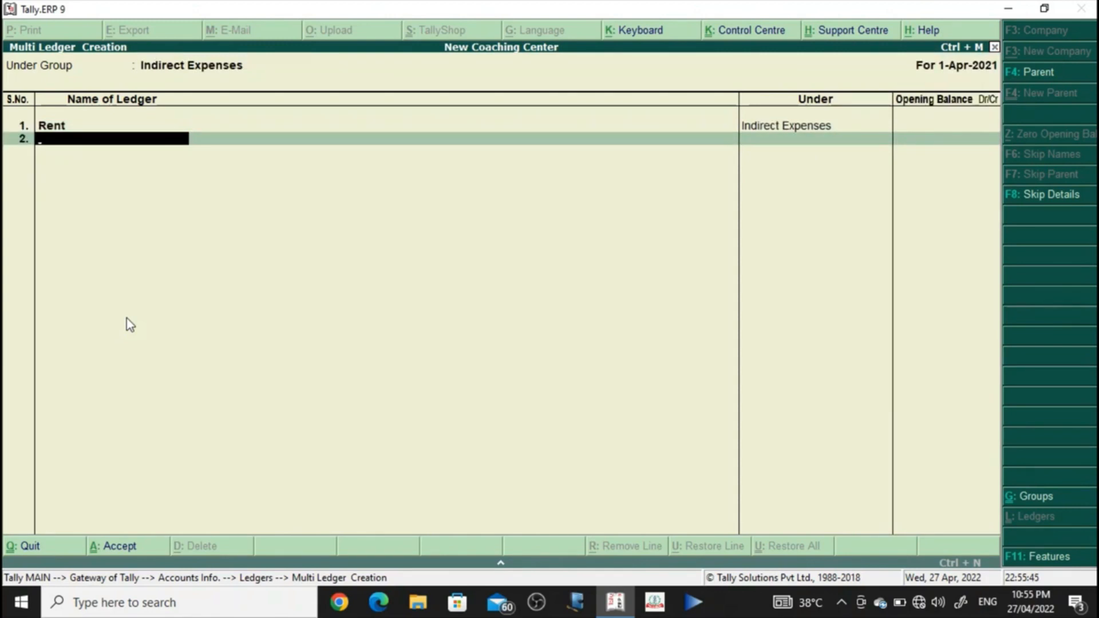
Step: Add the expense ledger Teacher's Salary and a salary ledger named after the first teacher, leaving opening balances empty
{"action": "type", "text": "Teacher's Salary"}
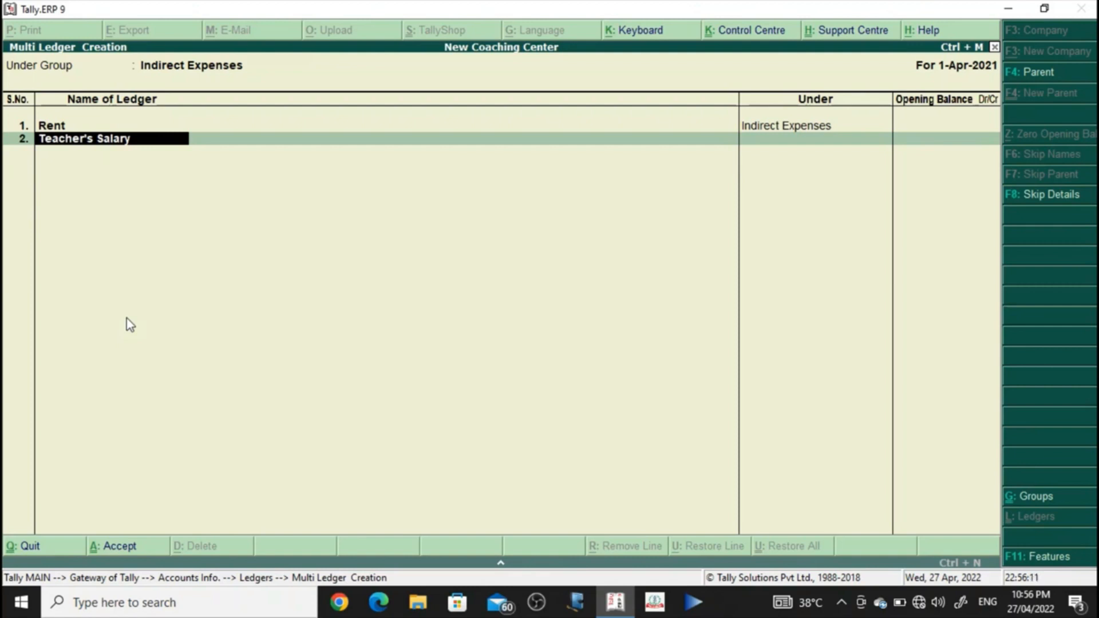
{"action": "key", "text": "Return"}
{"action": "key", "text": "Return"}
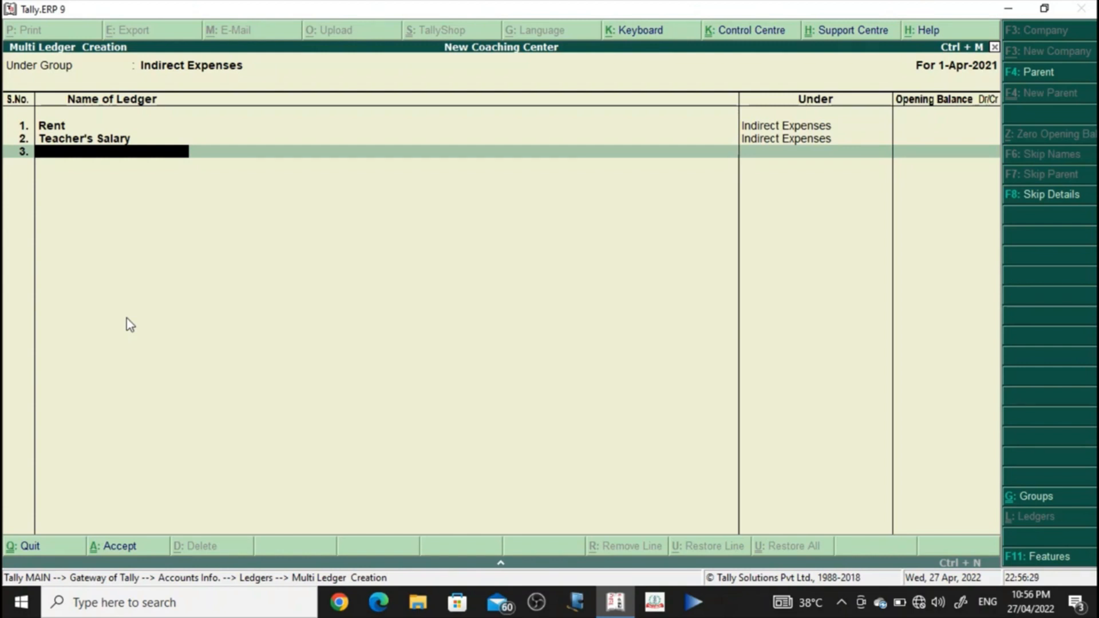
{"action": "type", "text": "Ravi Sir's Salary"}
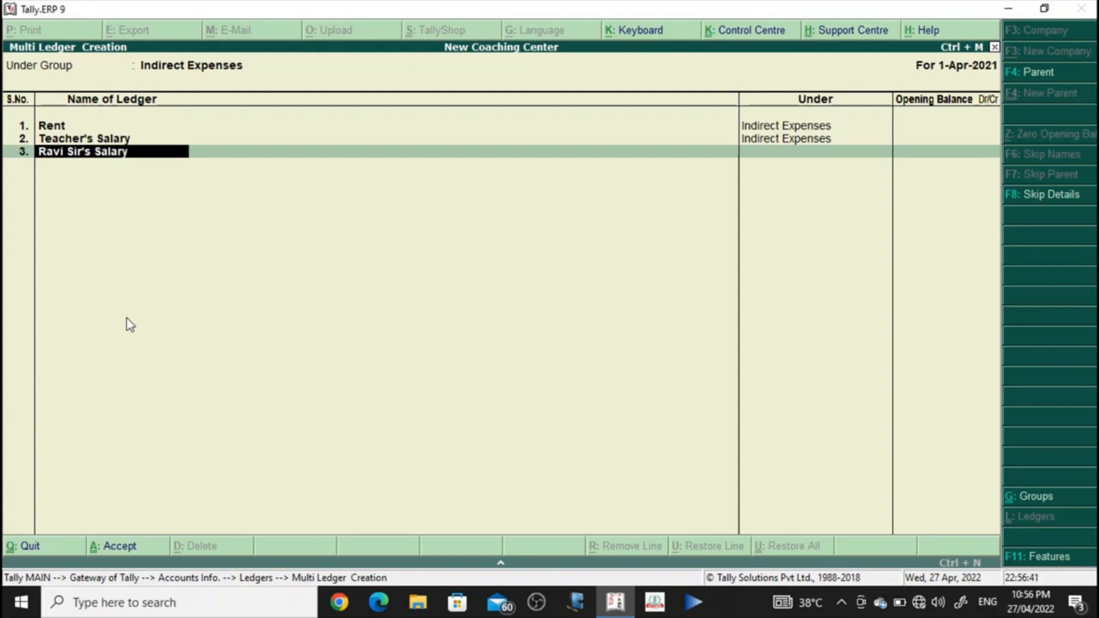
{"action": "key", "text": "Return"}
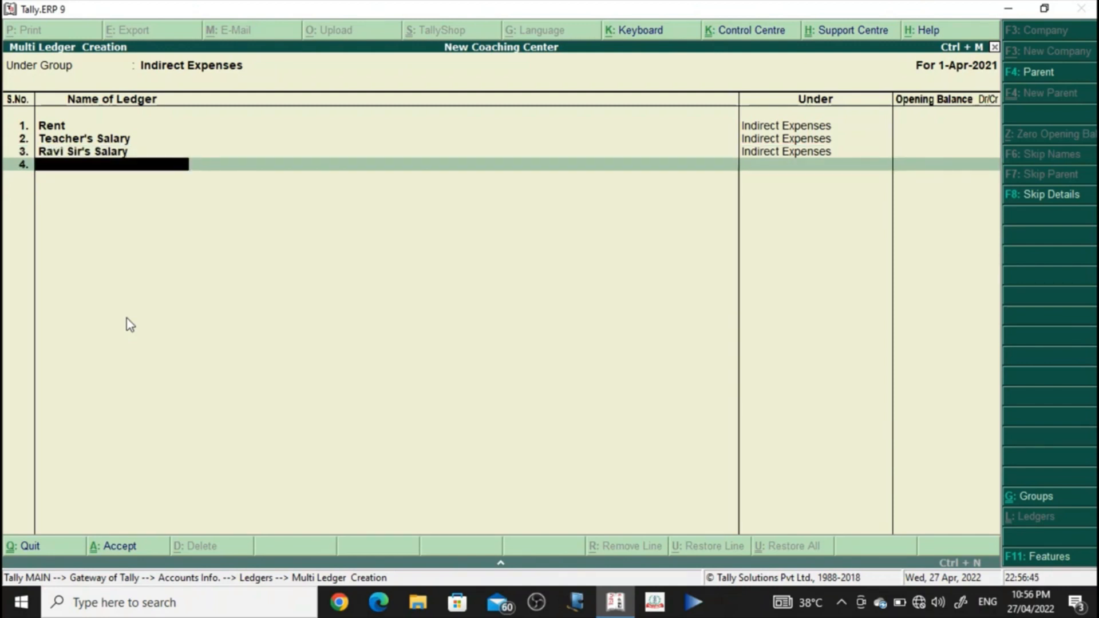
Step: Add individual salary ledgers for the second and third teachers under Indirect Expenses, without opening balances
{"action": "type", "text": "Rahul Sir;S"}
{"action": "key", "text": "BackSpace"}
{"action": "key", "text": "BackSpace"}
{"action": "type", "text": ";"}
{"action": "type", "text": "'s Salary"}
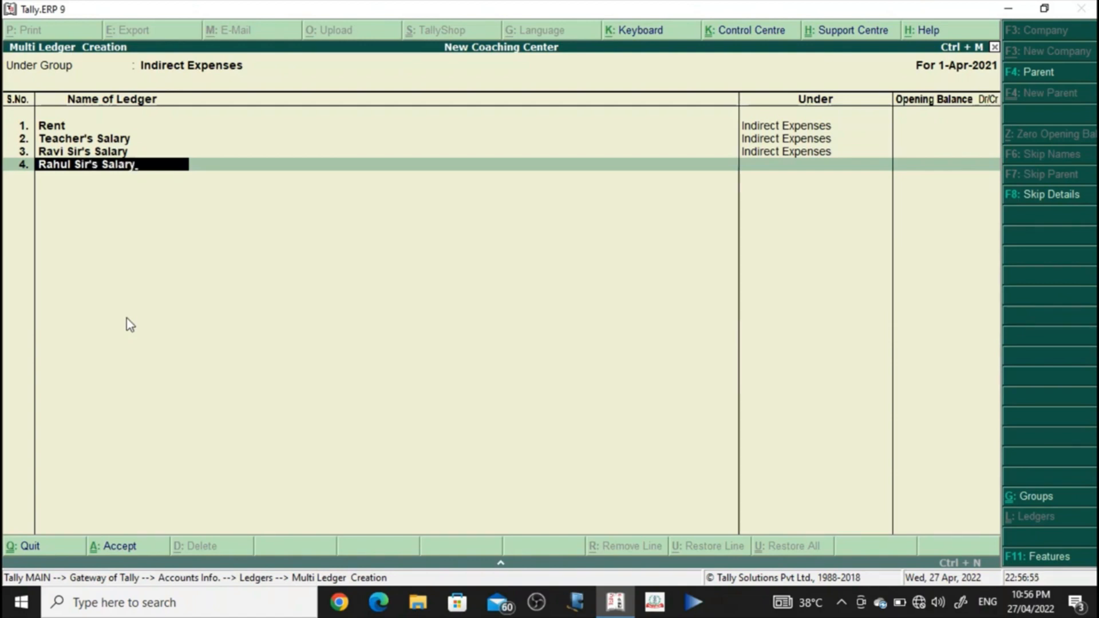
{"action": "key", "text": "Return"}
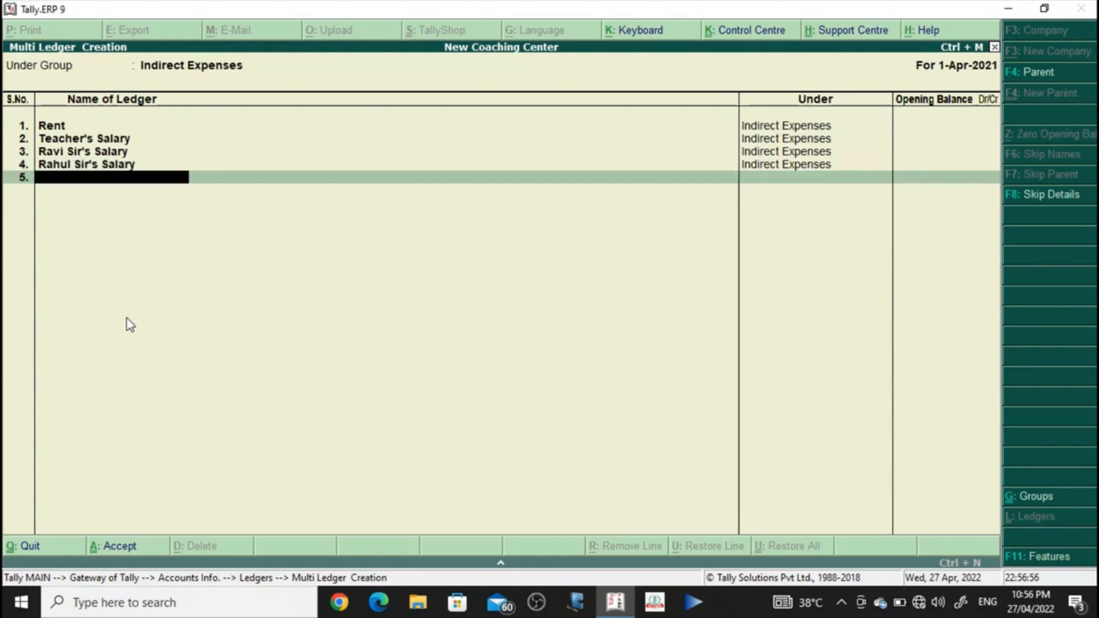
{"action": "type", "text": "Salman Sir's Salary"}
{"action": "key", "text": "Return"}
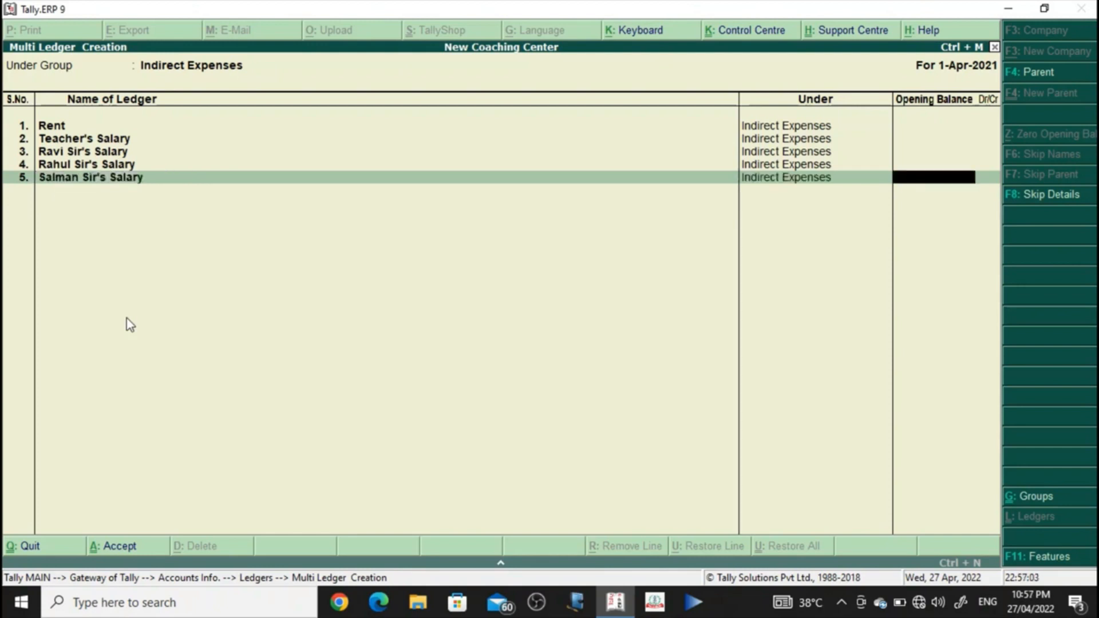
{"action": "key", "text": "Return"}
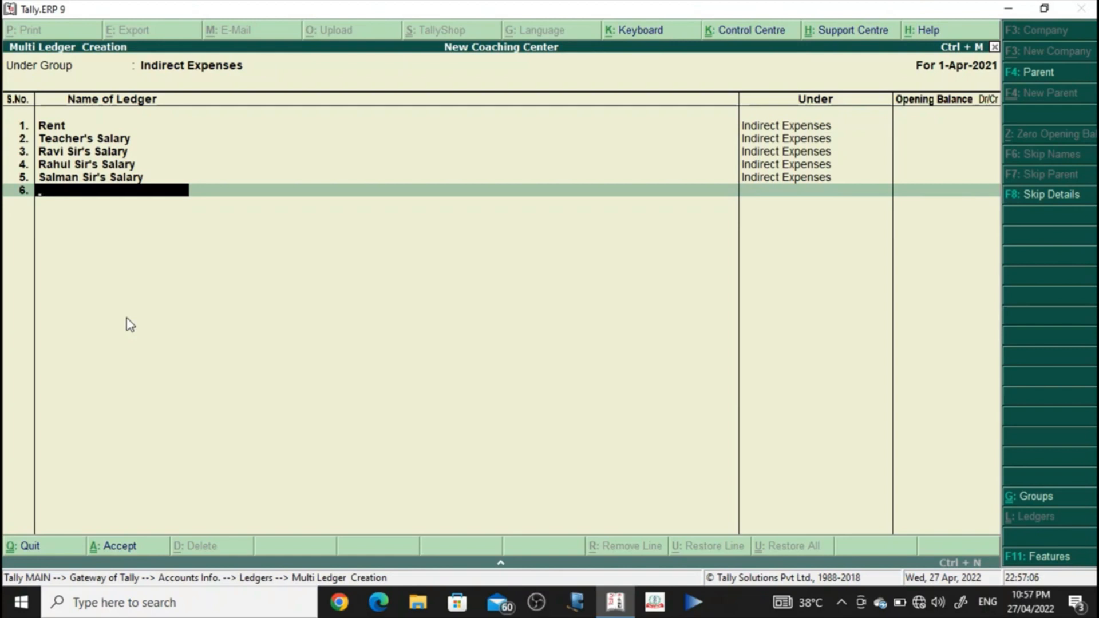
Step: Add a salary ledger named after the fourth teacher, leaving its opening balance empty
{"action": "type", "text": "Ad"}
{"action": "key", "text": "BackSpace"}
{"action": "type", "text": "diy"}
{"action": "key", "text": "BackSpace"}
{"action": "type", "text": "tya Sir's Salary"}
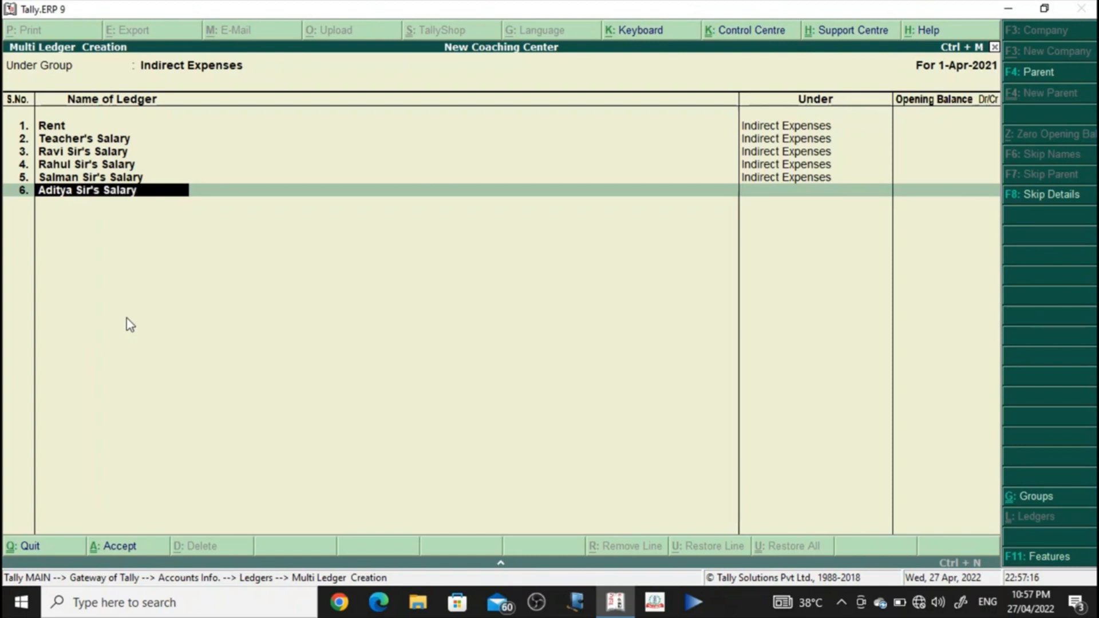
{"action": "key", "text": "Return"}
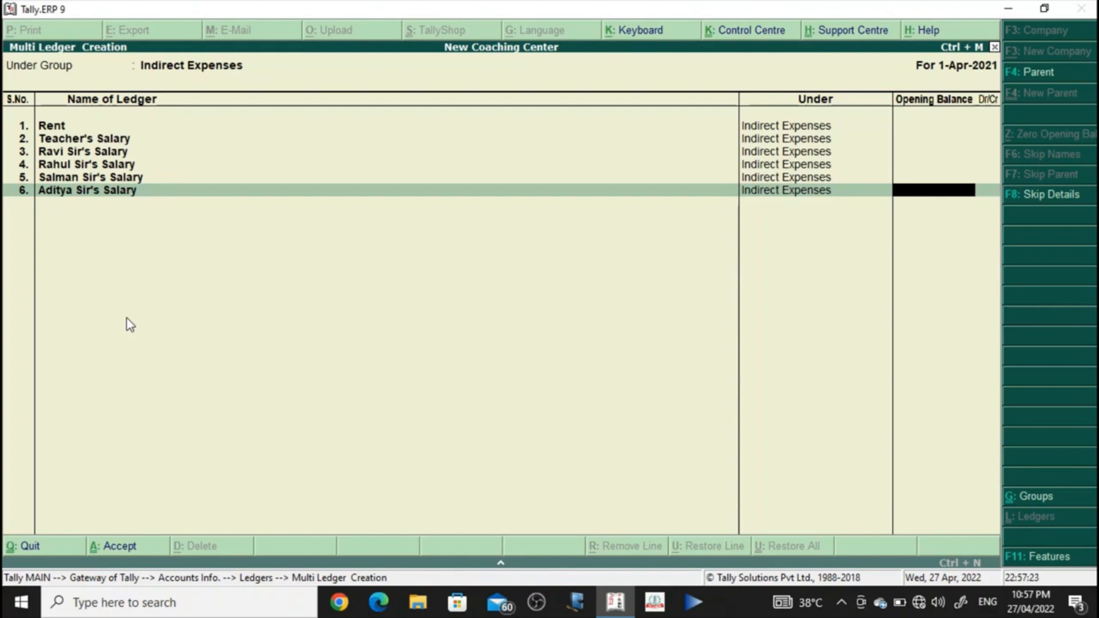
{"action": "key", "text": "Return"}
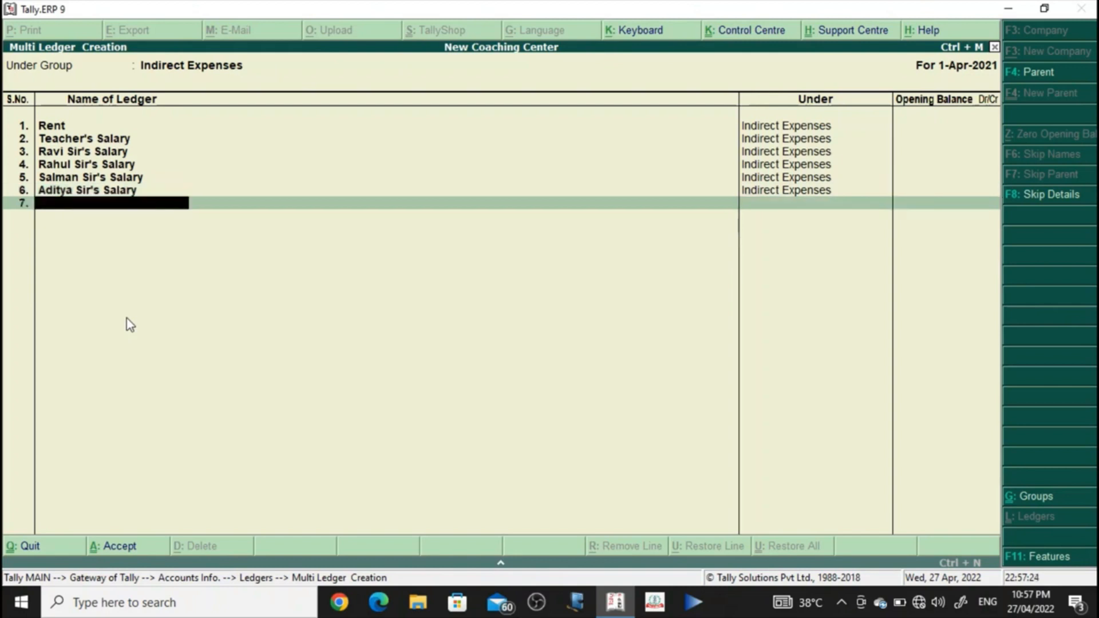
Step: Add the expense ledgers Electrity & Water and Stationery Exp without opening balances
{"action": "type", "text": "Electrity & Watere"}
{"action": "key", "text": "BackSpace"}
{"action": "key", "text": "Return"}
{"action": "key", "text": "Return"}
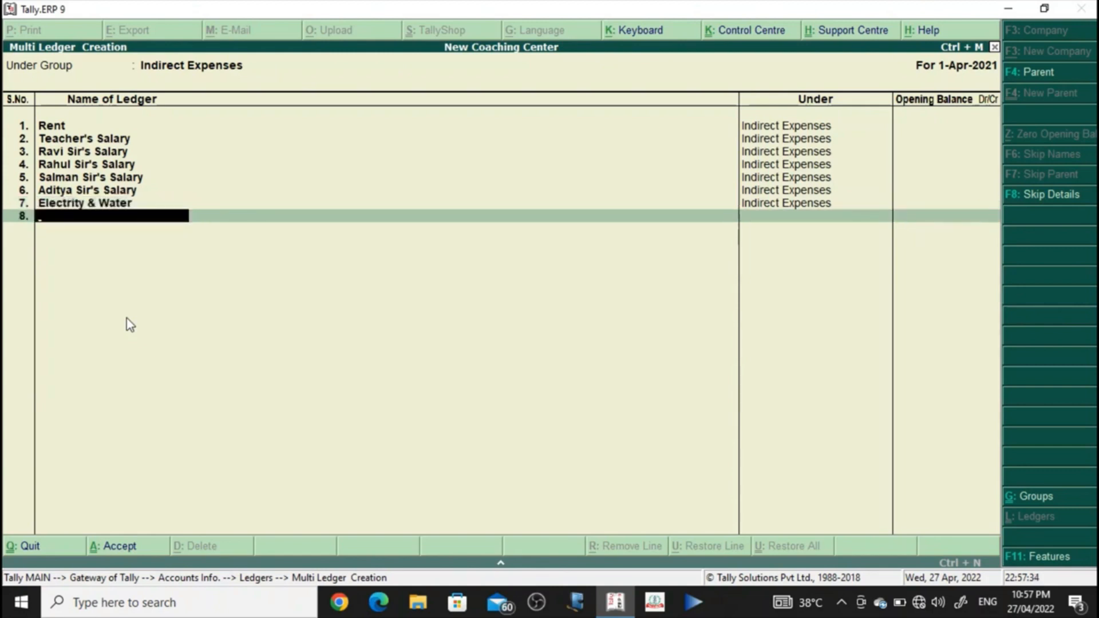
{"action": "type", "text": "Stationery Exp"}
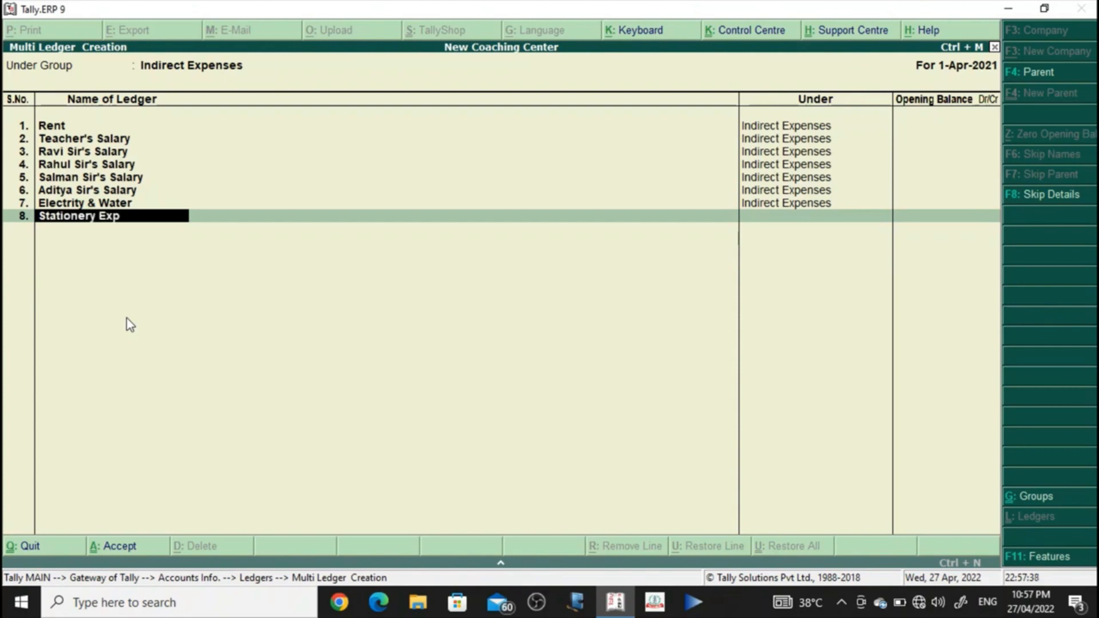
{"action": "key", "text": "Return"}
{"action": "key", "text": "Return"}
Step: Add the expense ledger Printing Exp and save the whole list of Indirect Expenses ledgers
{"action": "type", "text": "Pri"}
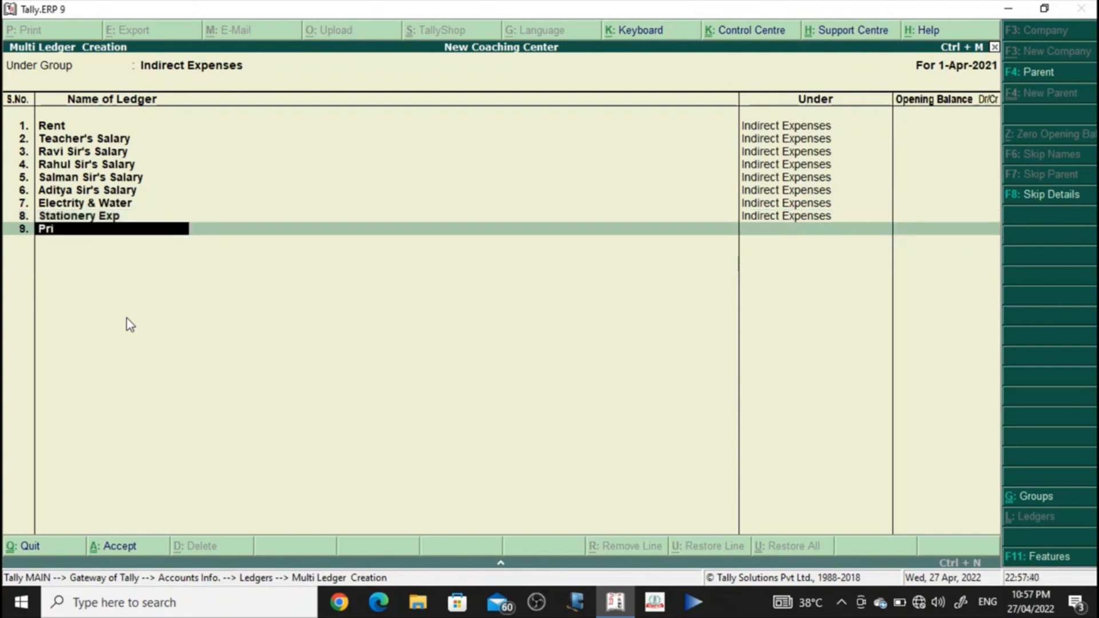
{"action": "type", "text": "nting Exp"}
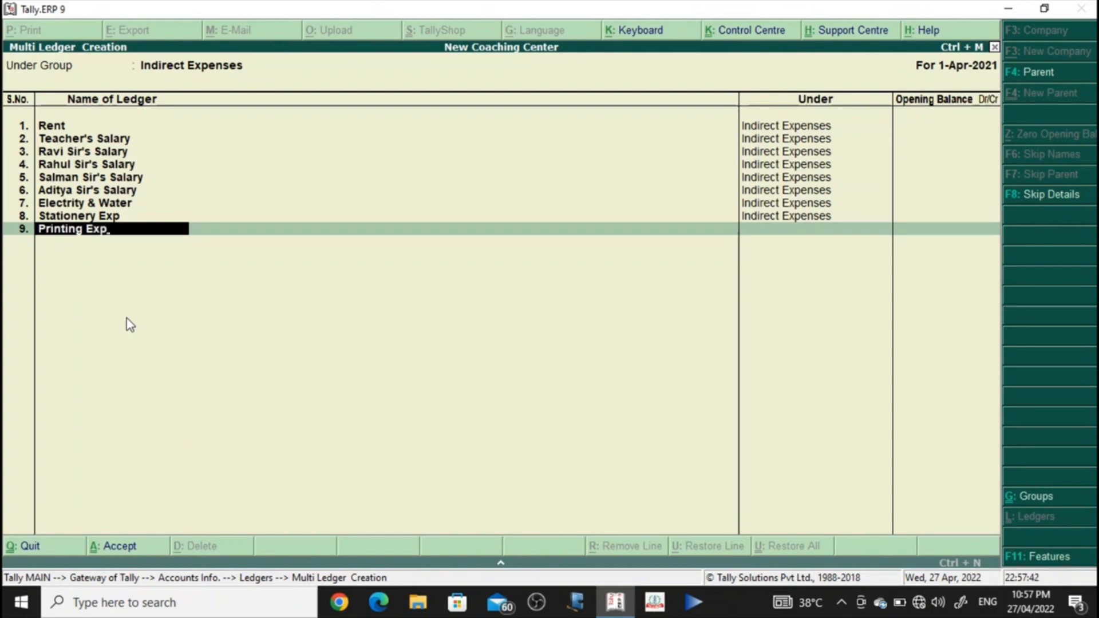
{"action": "key", "text": "Return"}
{"action": "key", "text": "Return"}
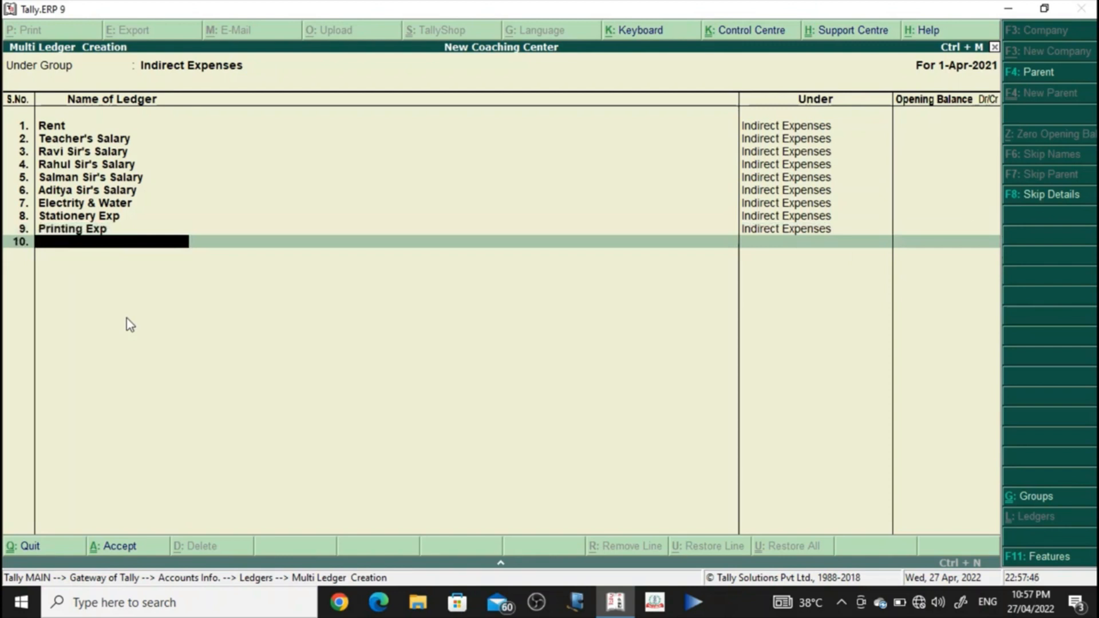
{"action": "key", "text": "ctrl+a"}
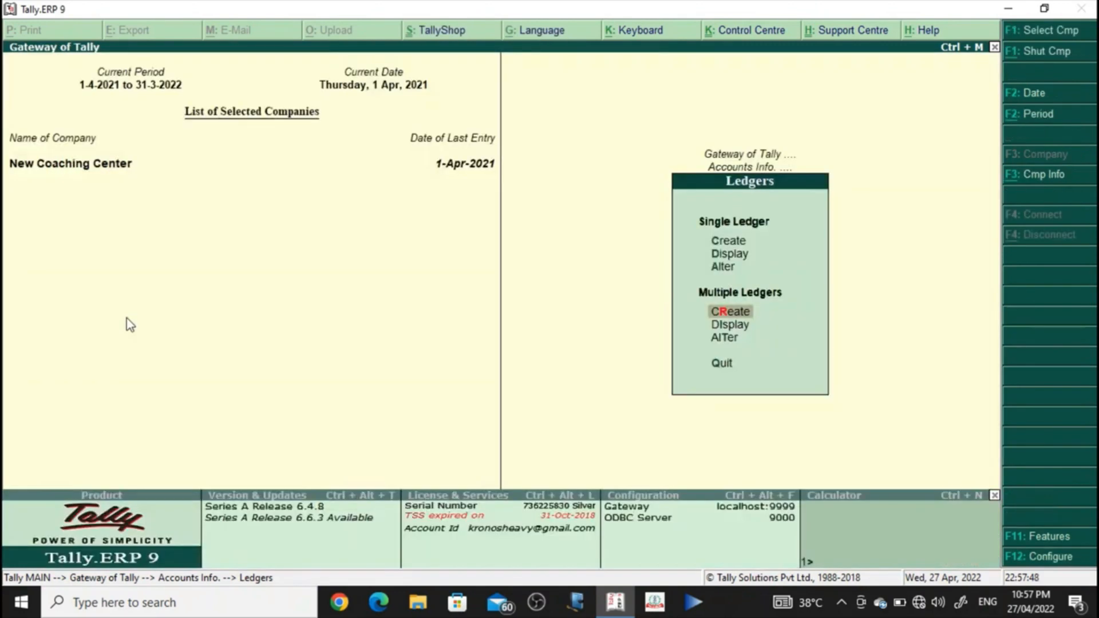
Step: Create a receipt voucher with Cash as the account and 10th Class as the particular for an amount of 1,000
{"action": "key", "text": "Escape"}
{"action": "key", "text": "Escape"}
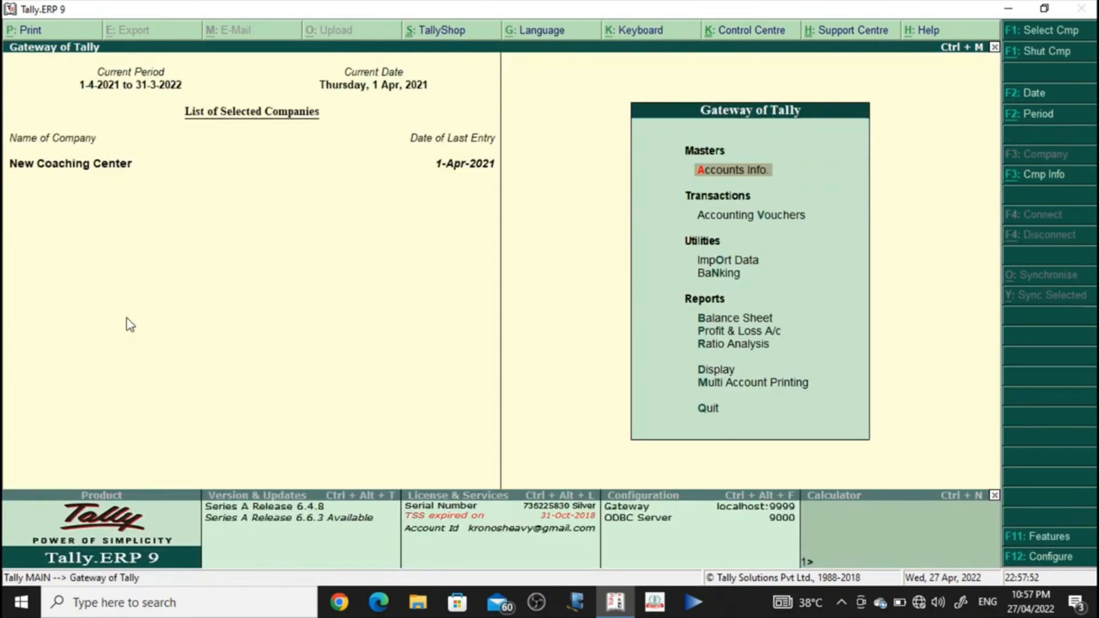
{"action": "key", "text": "v"}
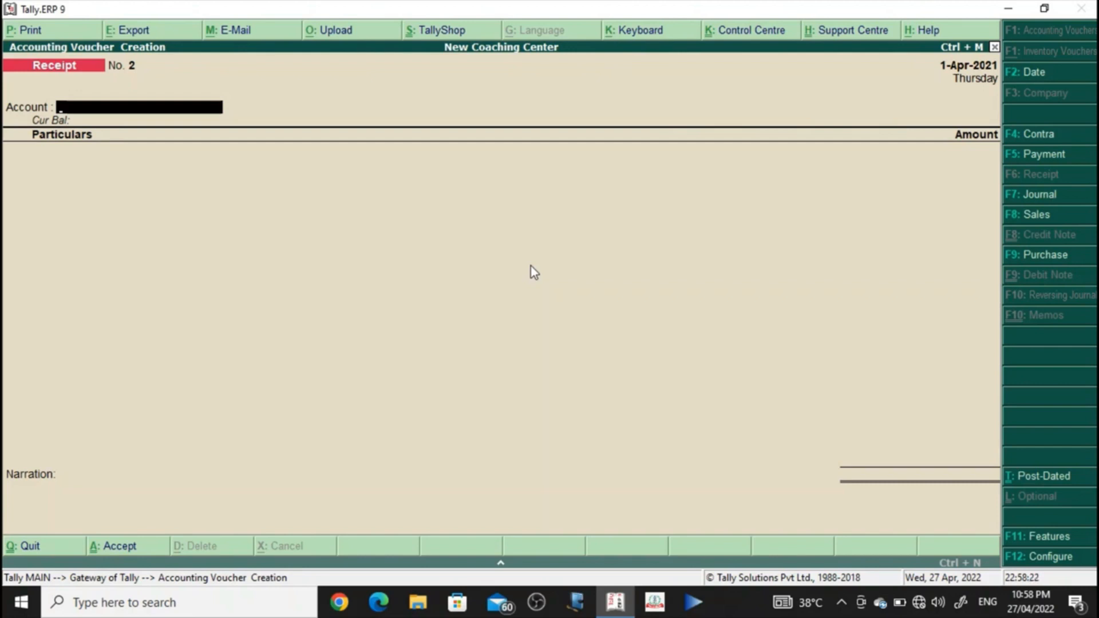
{"action": "type", "text": "cash"}
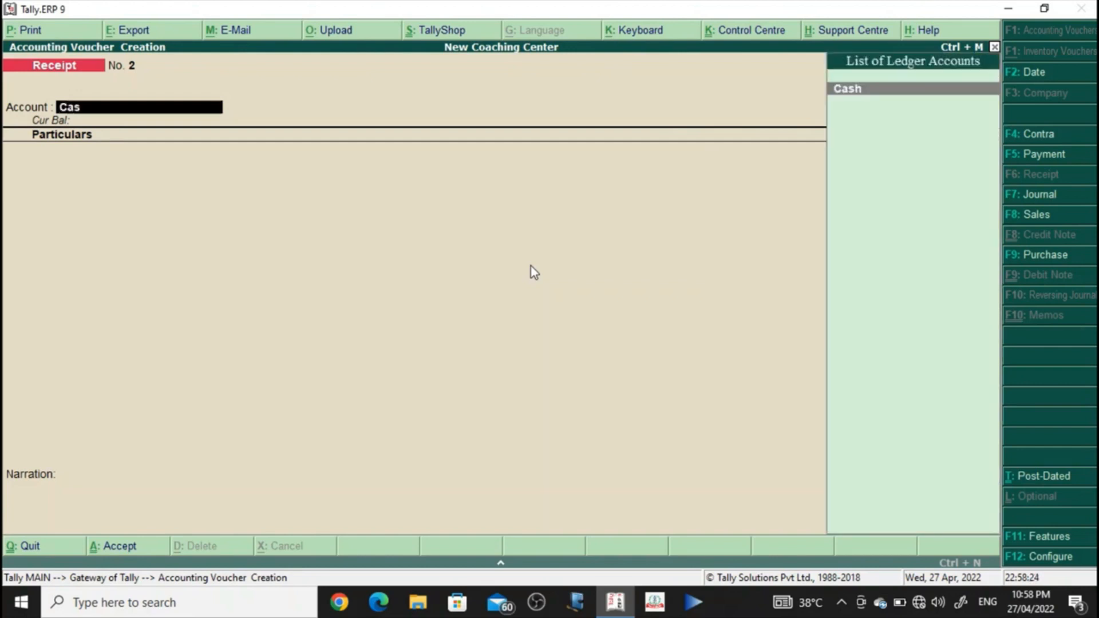
{"action": "key", "text": "Return"}
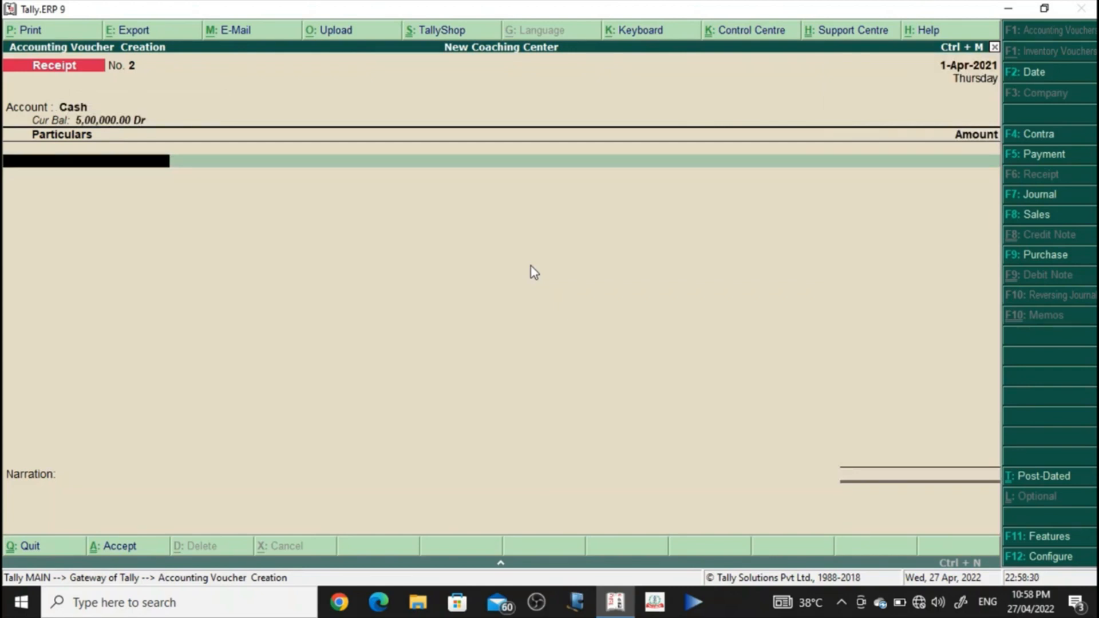
{"action": "type", "text": "10"}
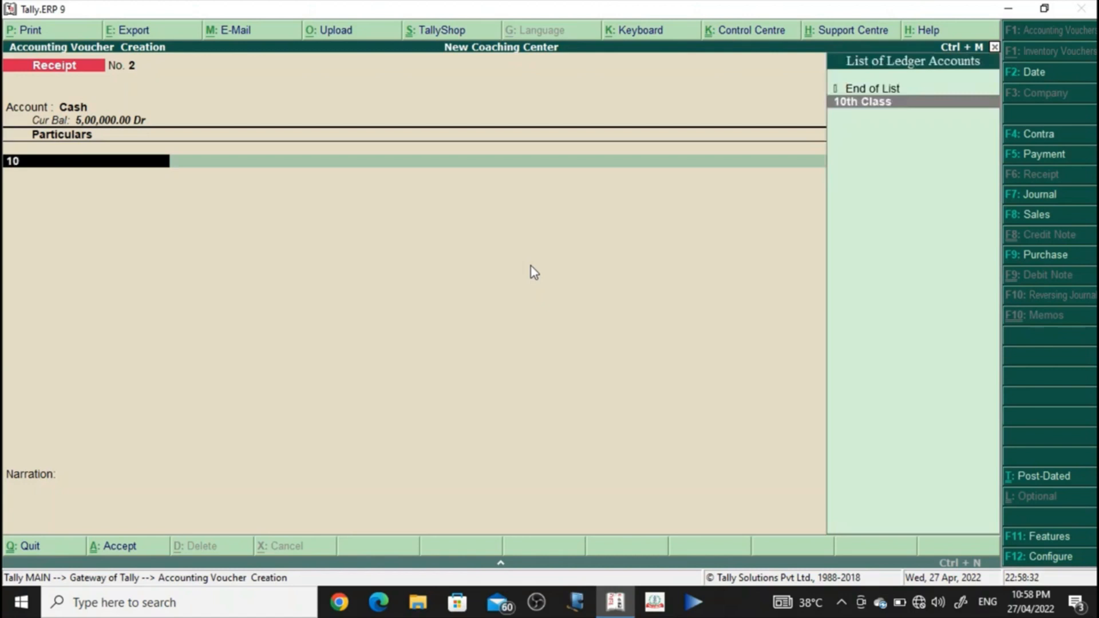
{"action": "key", "text": "Return"}
{"action": "type", "text": "1000"}
{"action": "key", "text": "Return"}
Step: Enter the narration with the student's name and ID number followed by "for the month of april 2021", and save the receipt
{"action": "type", "text": "vishal"}
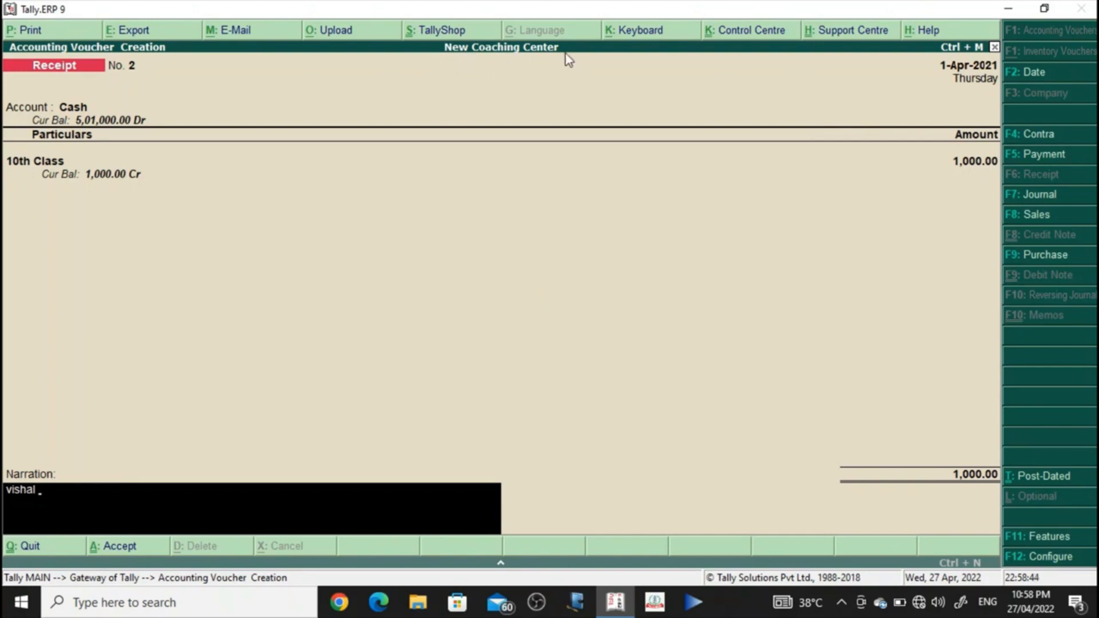
{"action": "type", "text": "ncc 001 for the"}
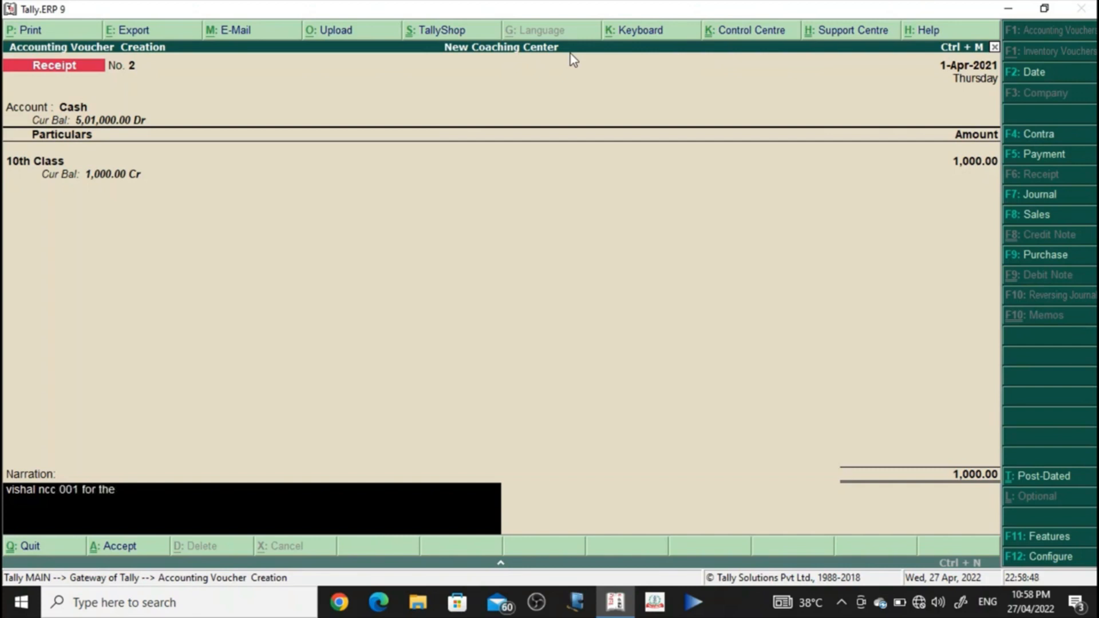
{"action": "type", "text": " month of april"}
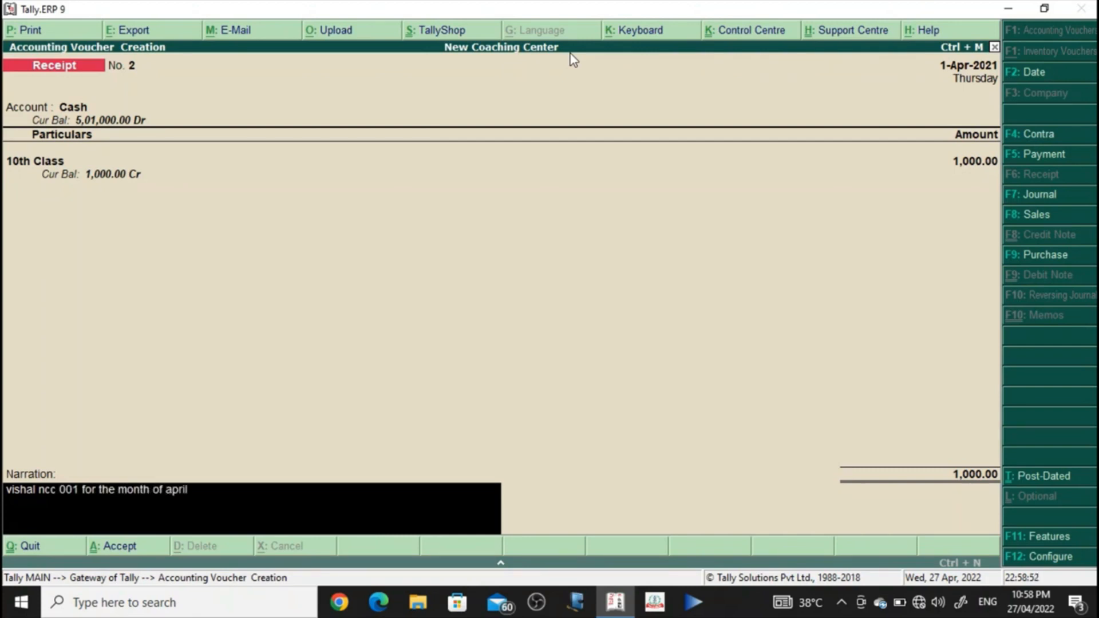
{"action": "type", "text": " 2021"}
{"action": "key", "text": "Return"}
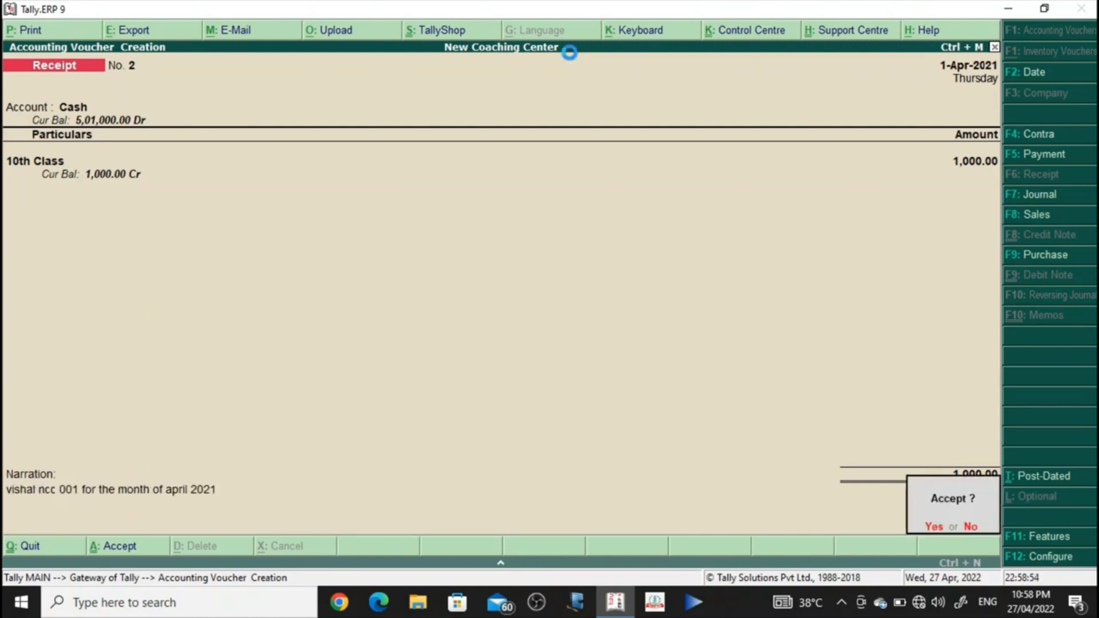
{"action": "key", "text": "Return"}
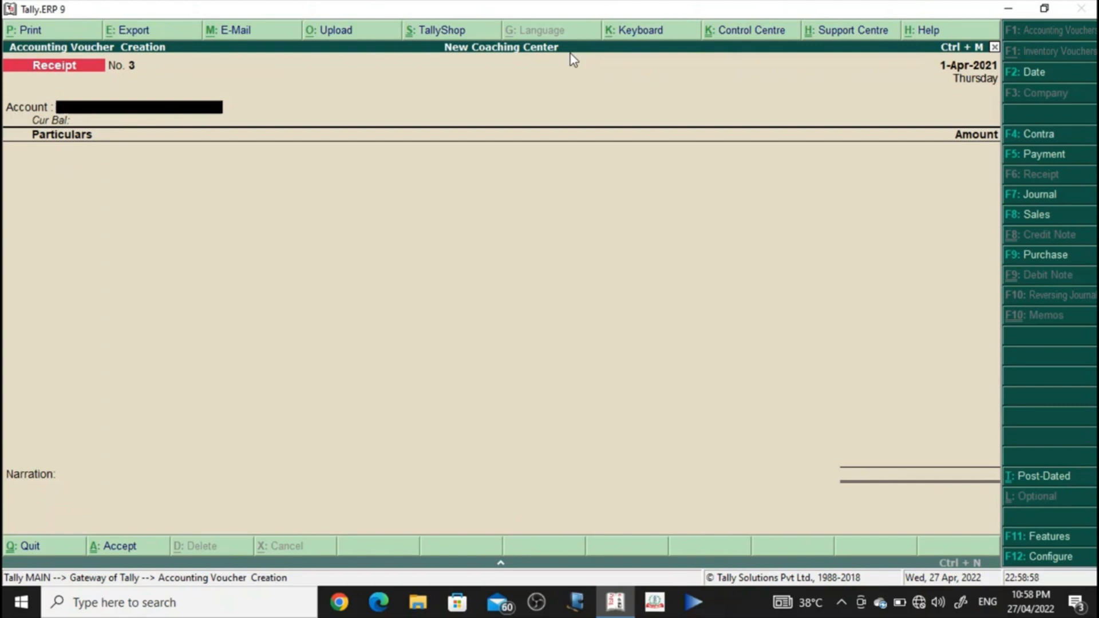
Step: Create a ledger named Phonepe under Bank Accounts from within the new receipt voucher and use it as the receiving account
{"action": "key", "text": "alt+c"}
{"action": "type", "text": "Phonepe"}
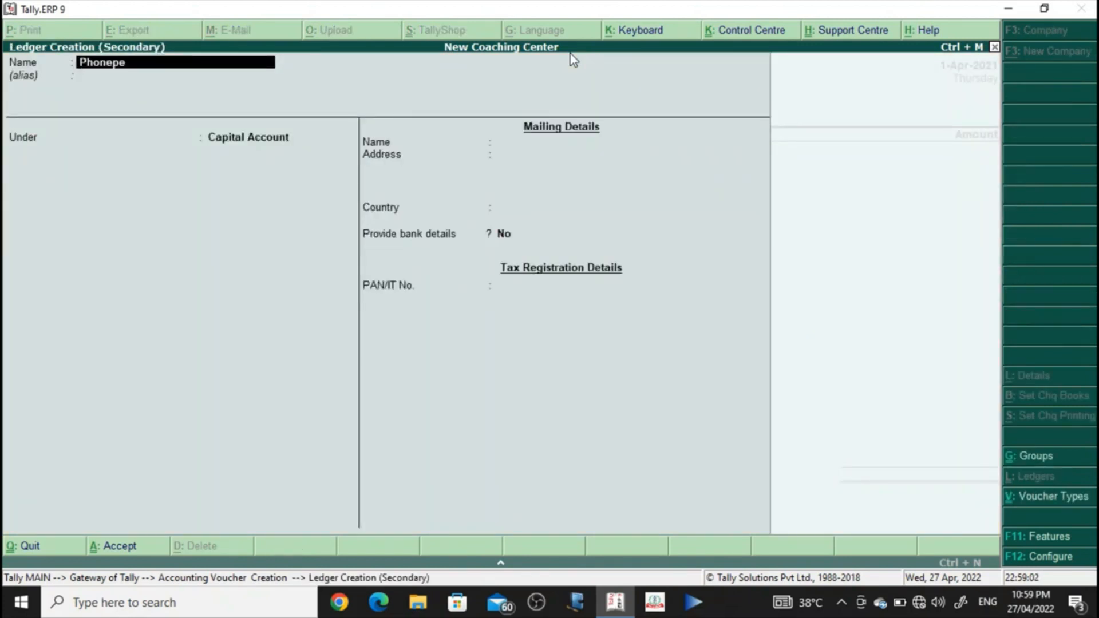
{"action": "key", "text": "Return"}
{"action": "type", "text": "Bank"}
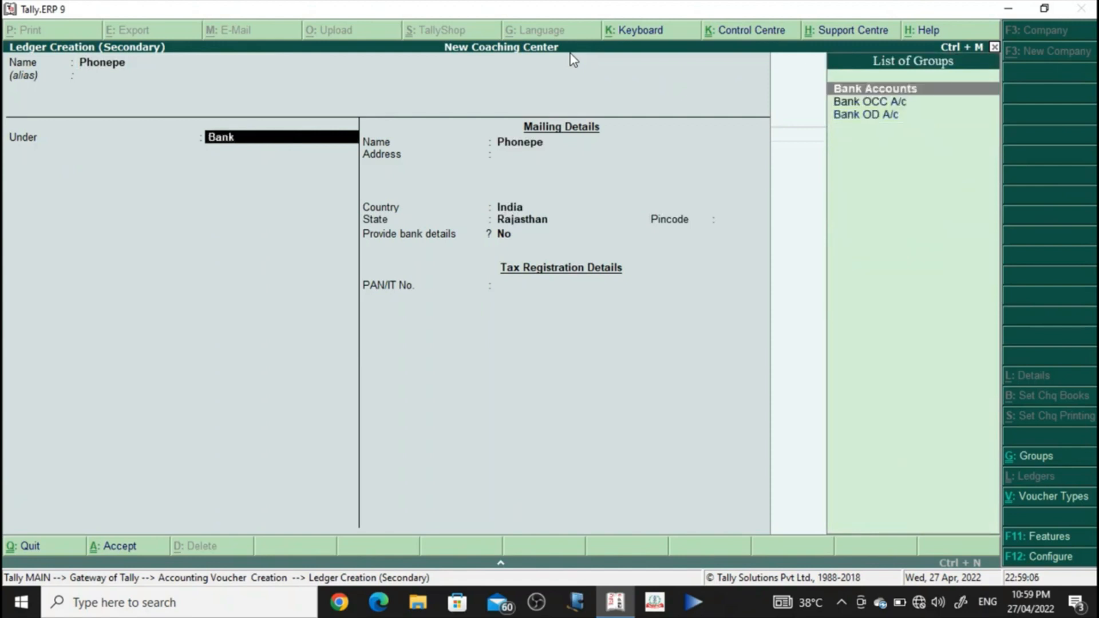
{"action": "key", "text": "Return"}
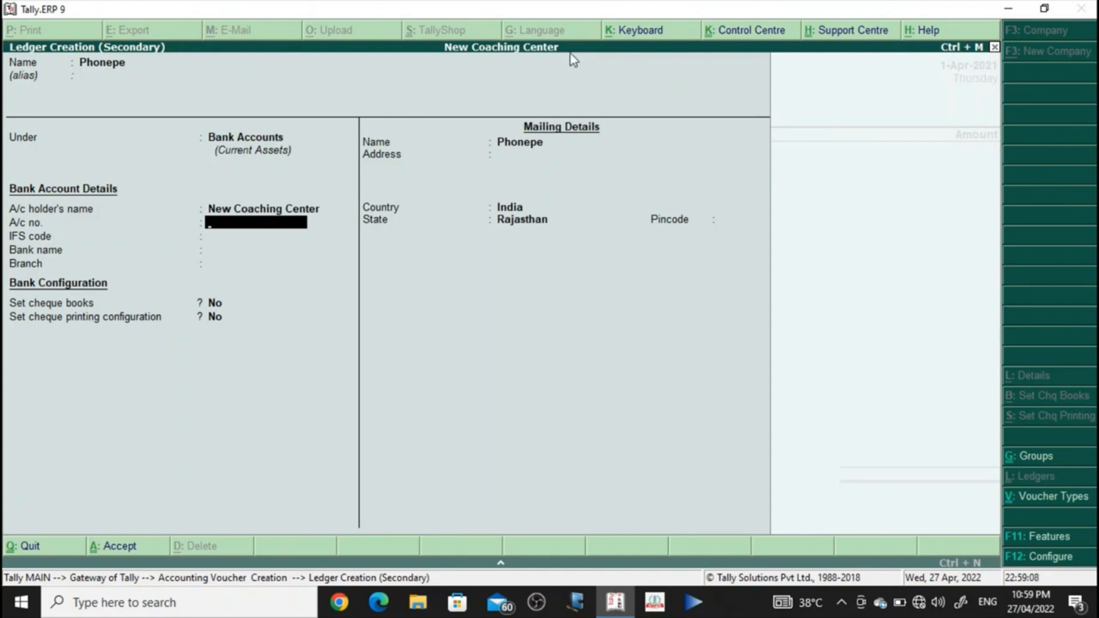
{"action": "key", "text": "ctrl+a"}
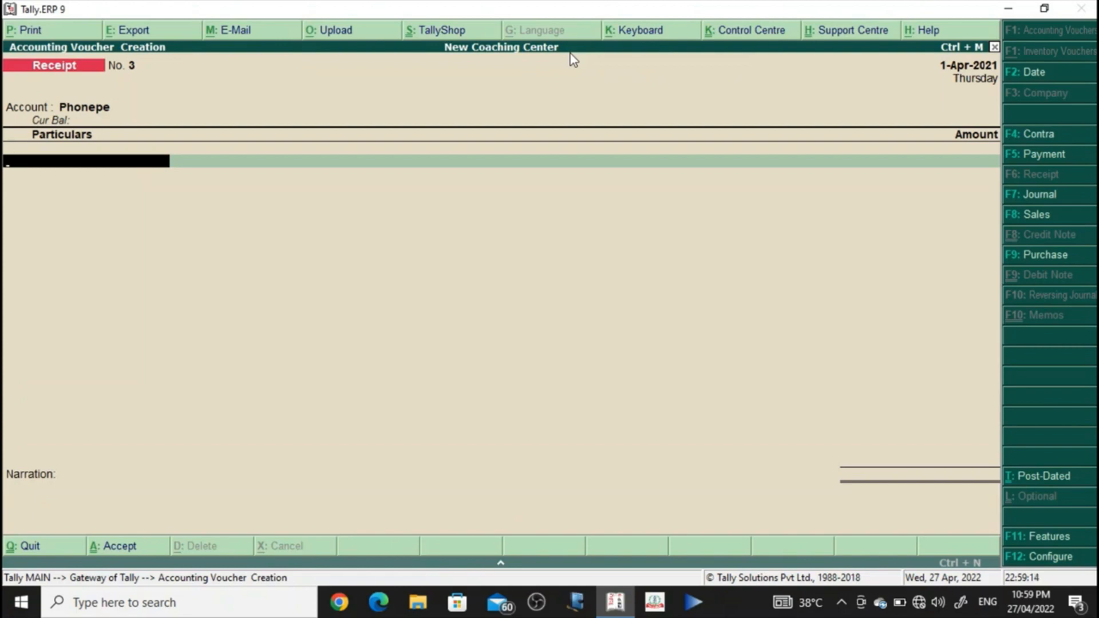
Step: Enter B.Com Part 1st as the particular of the Phonepe receipt with an amount of 4,500
{"action": "type", "text": "B"}
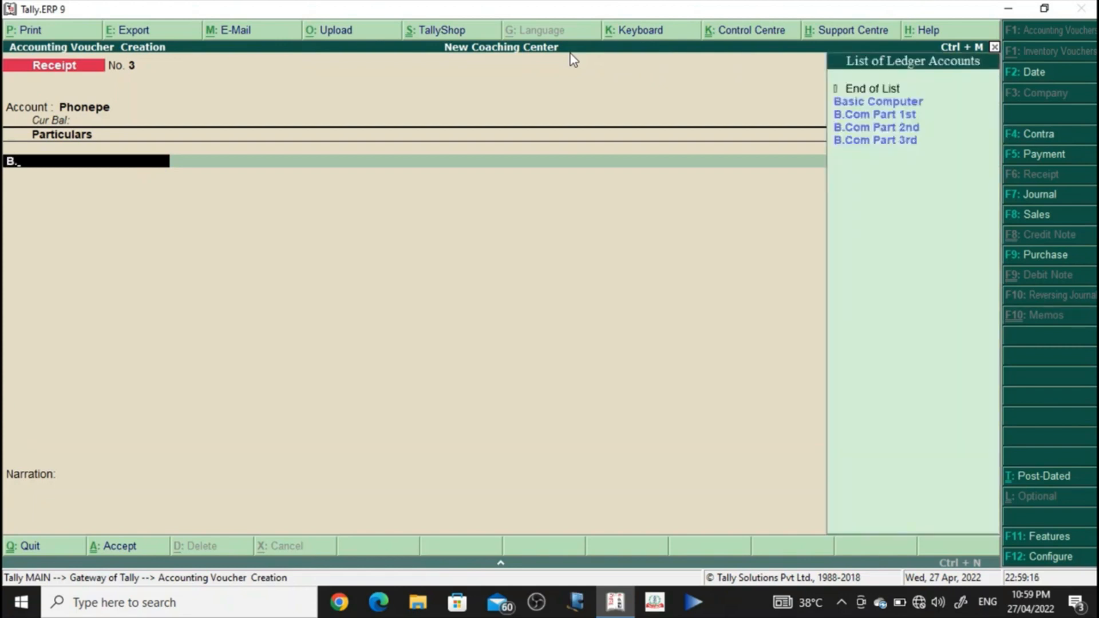
{"action": "type", "text": "."}
{"action": "key", "text": "Return"}
{"action": "type", "text": "4500"}
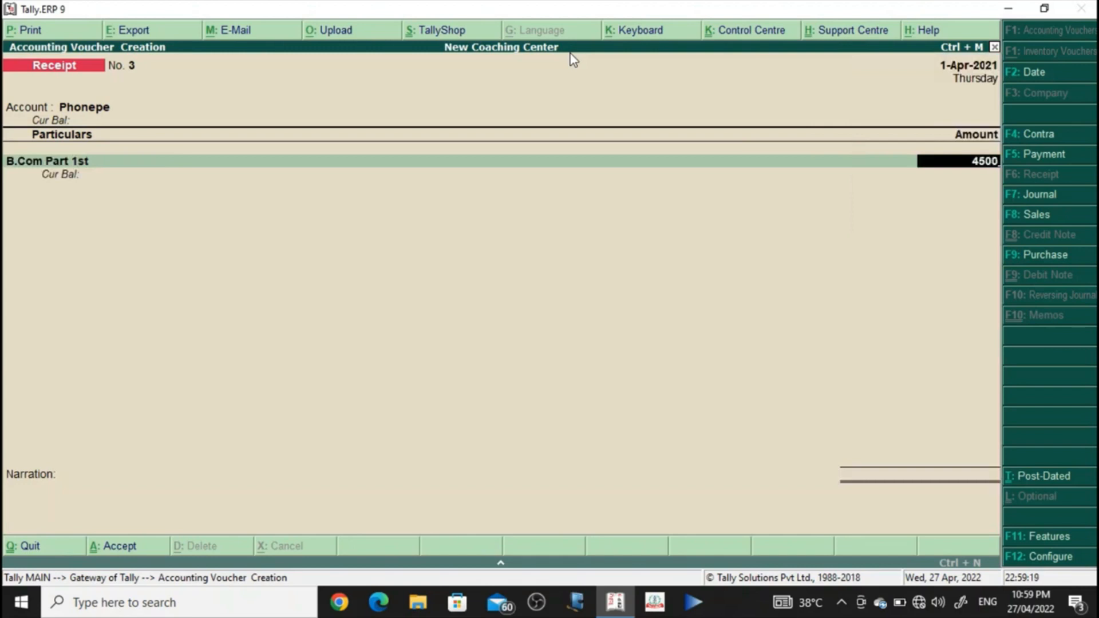
{"action": "key", "text": "Return"}
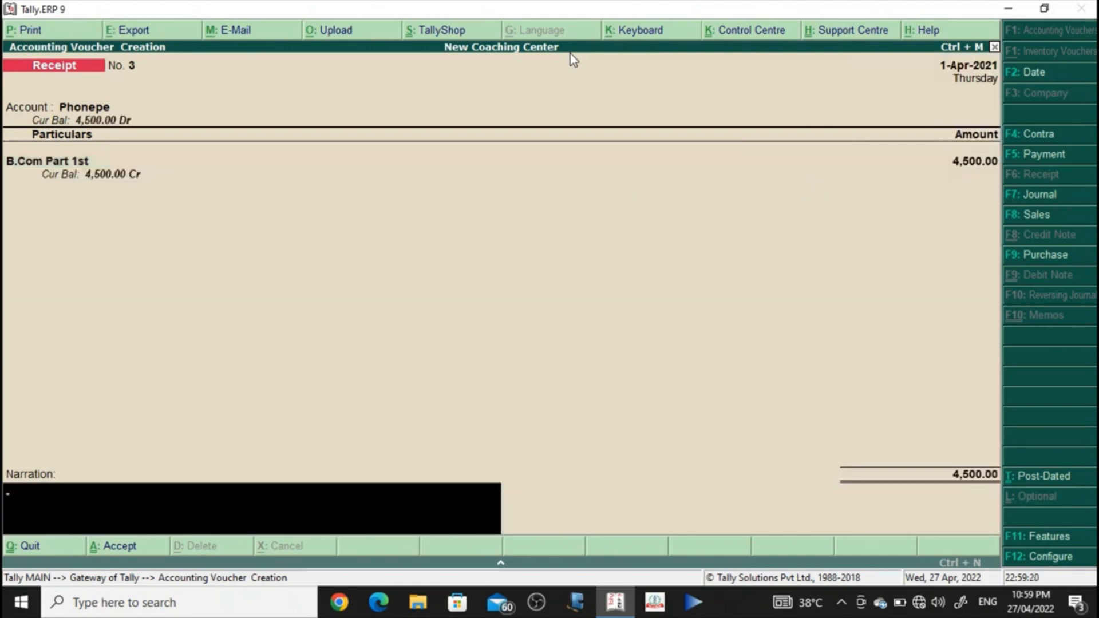
Step: Enter the narration with the student's name and ID number followed by "for the period 2021-22", and save the Phonepe receipt
{"action": "type", "text": "salim ncc 002 for the"}
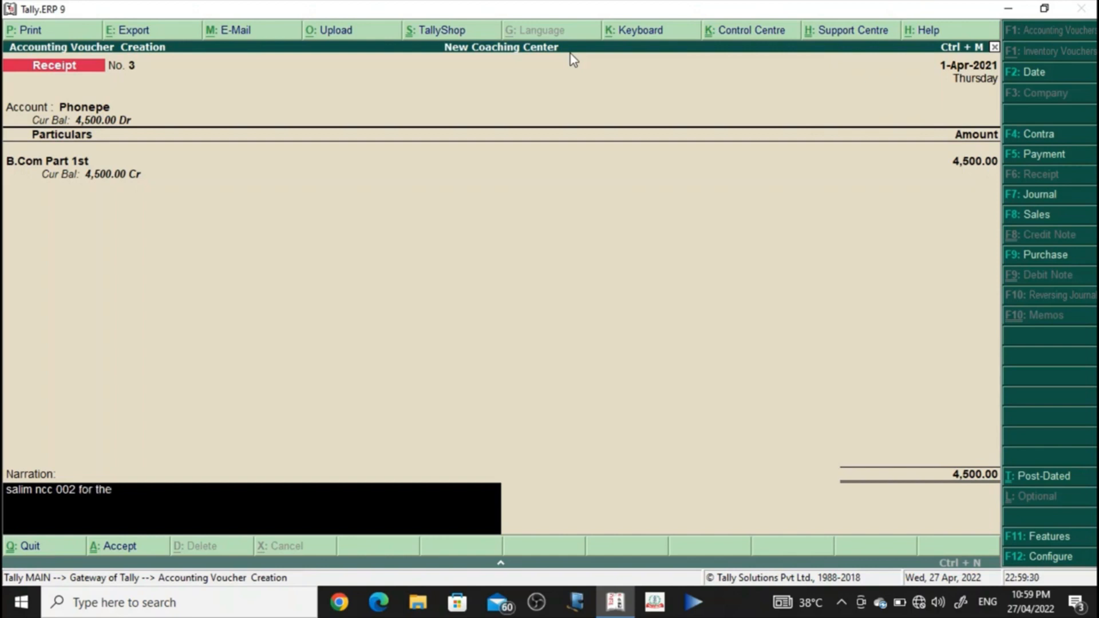
{"action": "type", "text": " period 2021-22"}
{"action": "key", "text": "Return"}
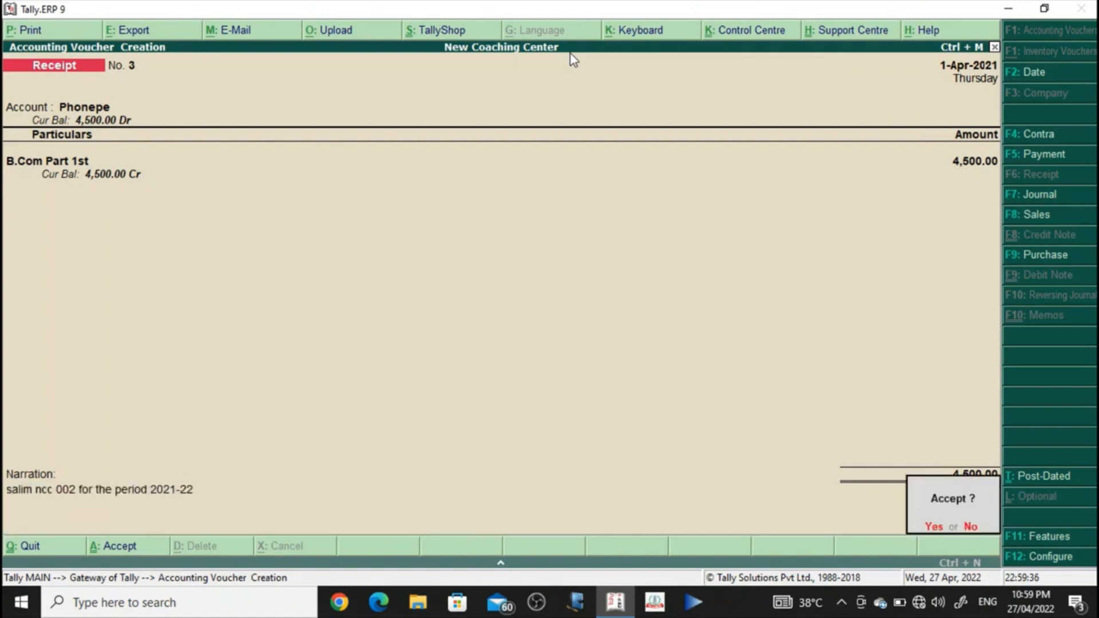
{"action": "key", "text": "Return"}
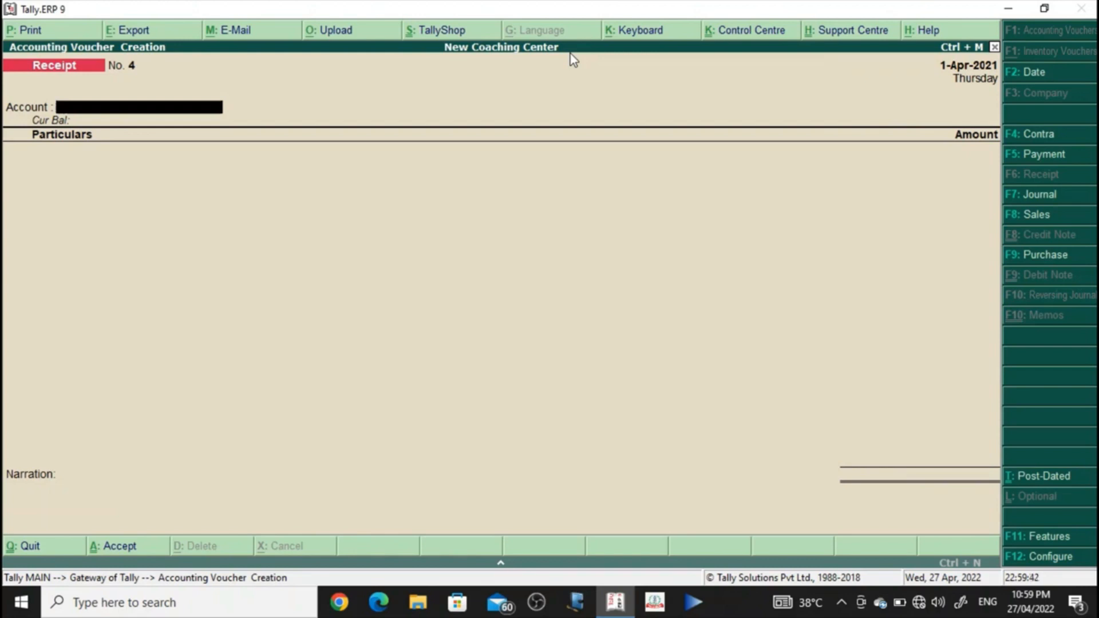
Step: Create a ledger named Gpay under Bank Accounts from within the new receipt voucher and use it as the receiving account
{"action": "key", "text": "alt+c"}
{"action": "type", "text": "Gpys"}
{"action": "key", "text": "BackSpace"}
{"action": "key", "text": "BackSpace"}
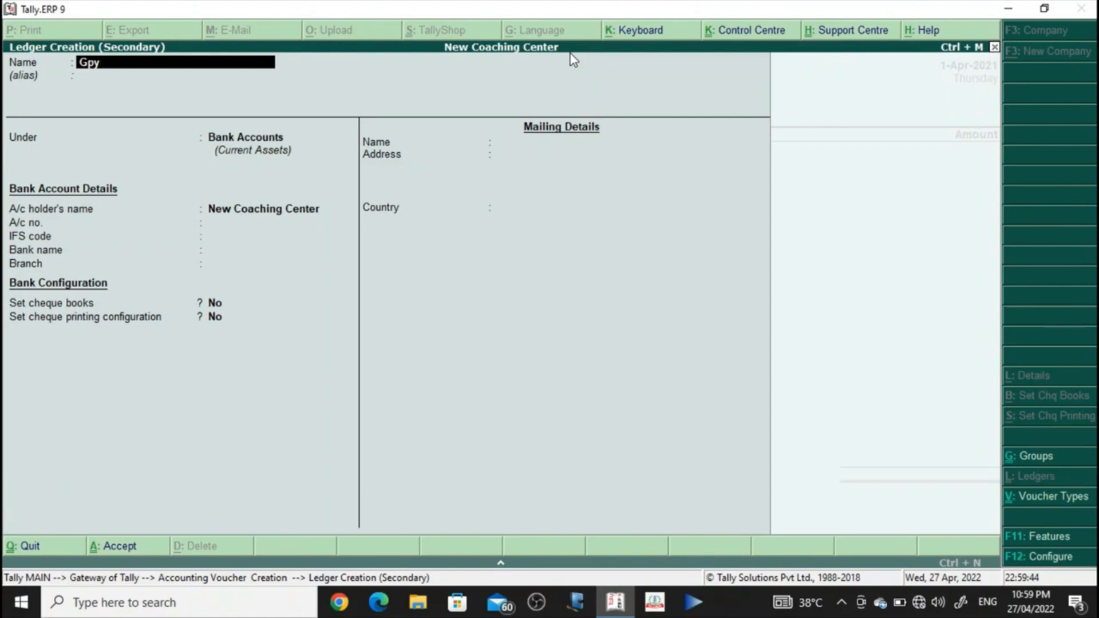
{"action": "type", "text": "ay"}
{"action": "key", "text": "Return"}
{"action": "key", "text": "Return"}
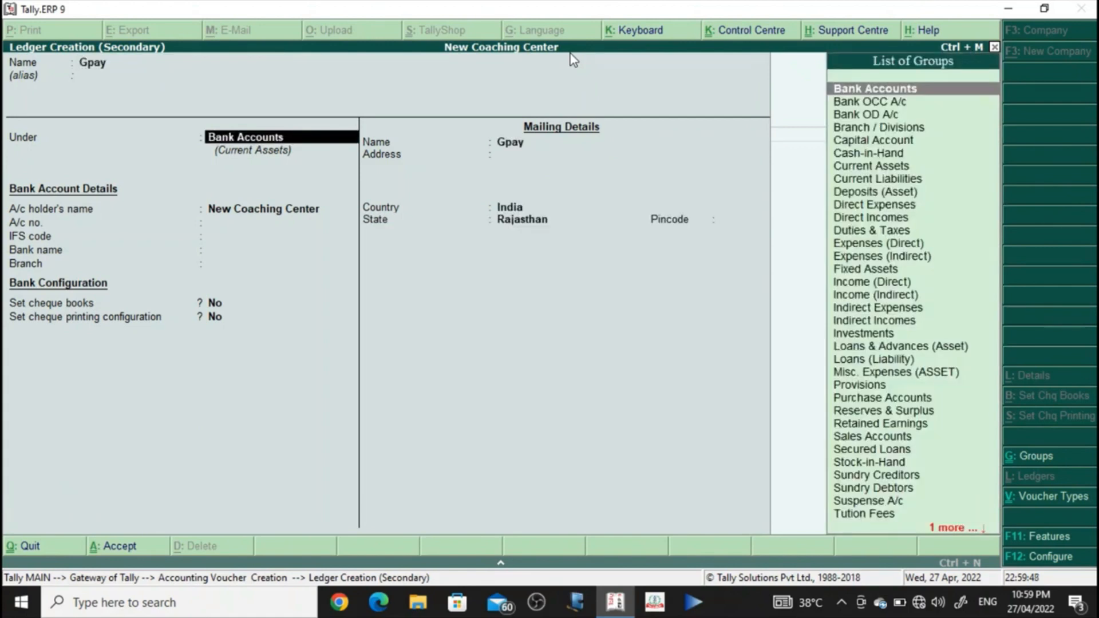
{"action": "key", "text": "ctrl+a"}
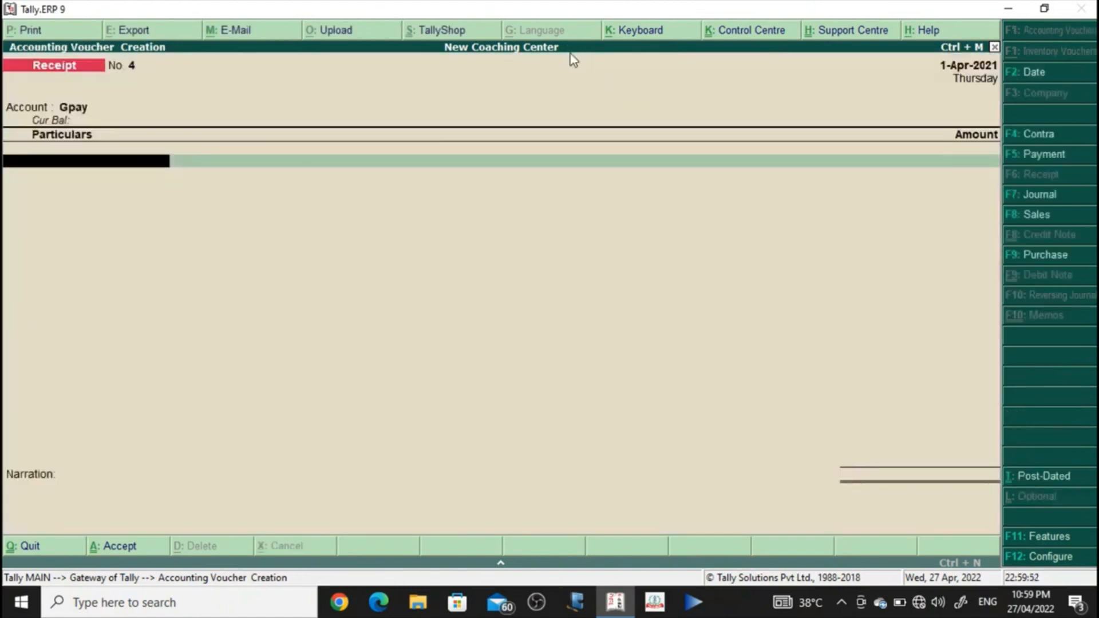
Step: Enter 11th Commerce as the particular of the Gpay receipt with an amount of 1,500
{"action": "key", "text": "Down"}
{"action": "key", "text": "Down"}
{"action": "key", "text": "Return"}
{"action": "type", "text": "1500"}
{"action": "key", "text": "Return"}
{"action": "key", "text": "Return"}
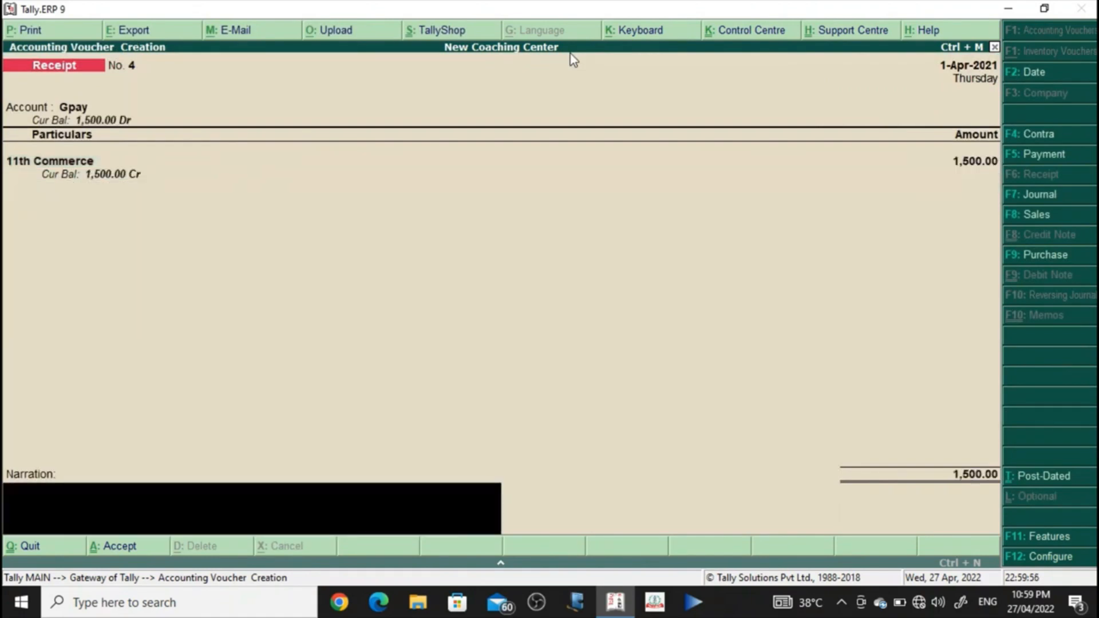
Step: Add the student's name and ID number with "for the month of april 2021" as the Gpay receipt's narration, and save it
{"action": "type", "text": "aamir ncc 003 fo"}
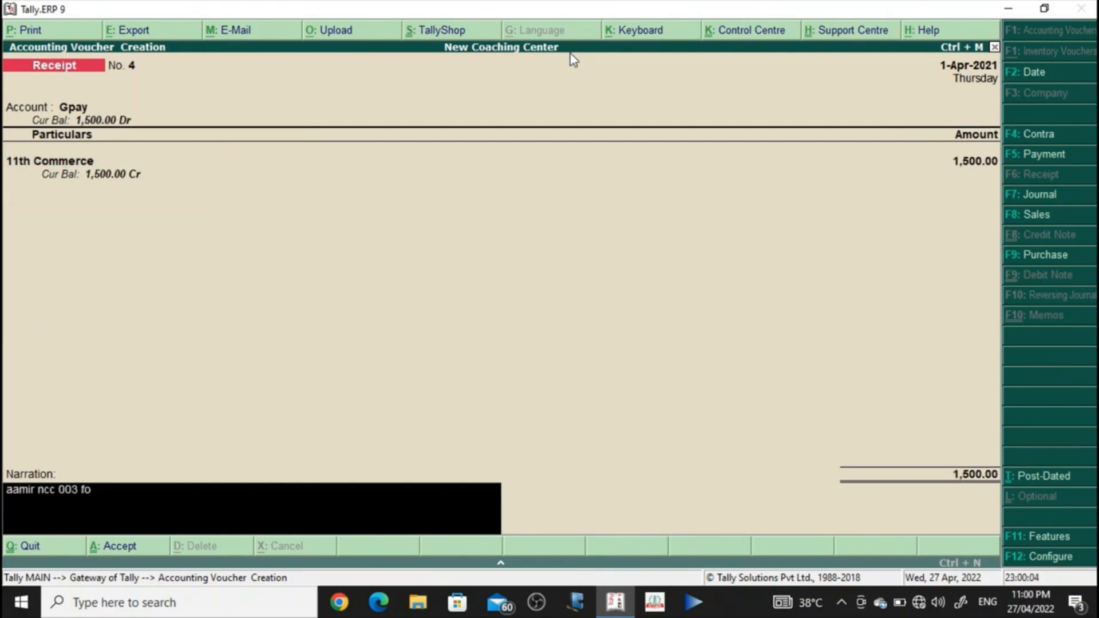
{"action": "type", "text": "r the month of april 2021"}
{"action": "key", "text": "Return"}
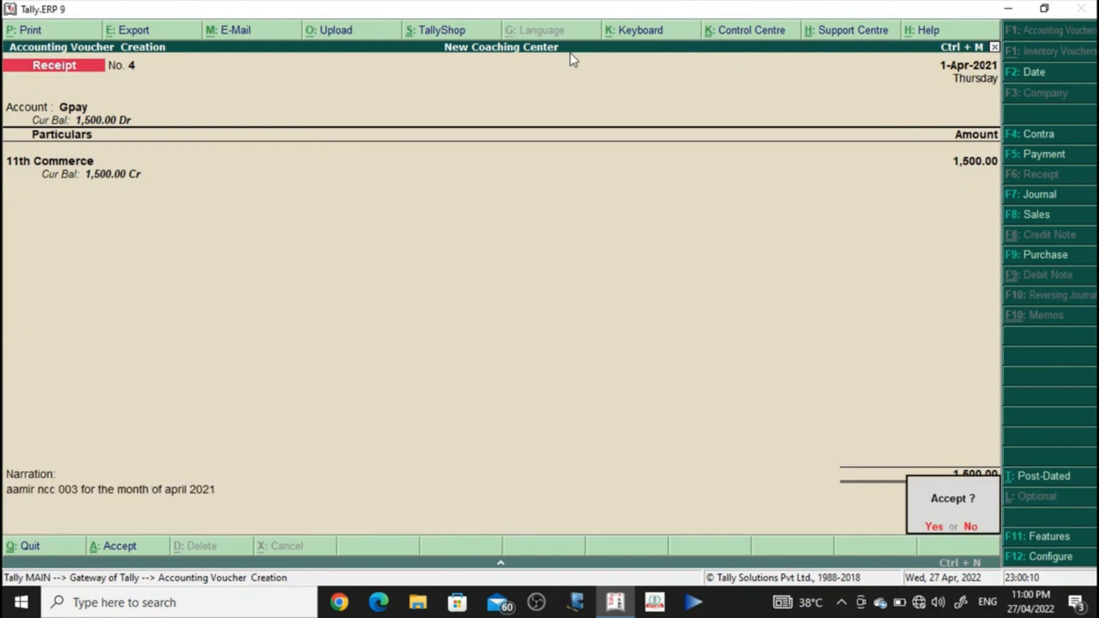
{"action": "key", "text": "y"}
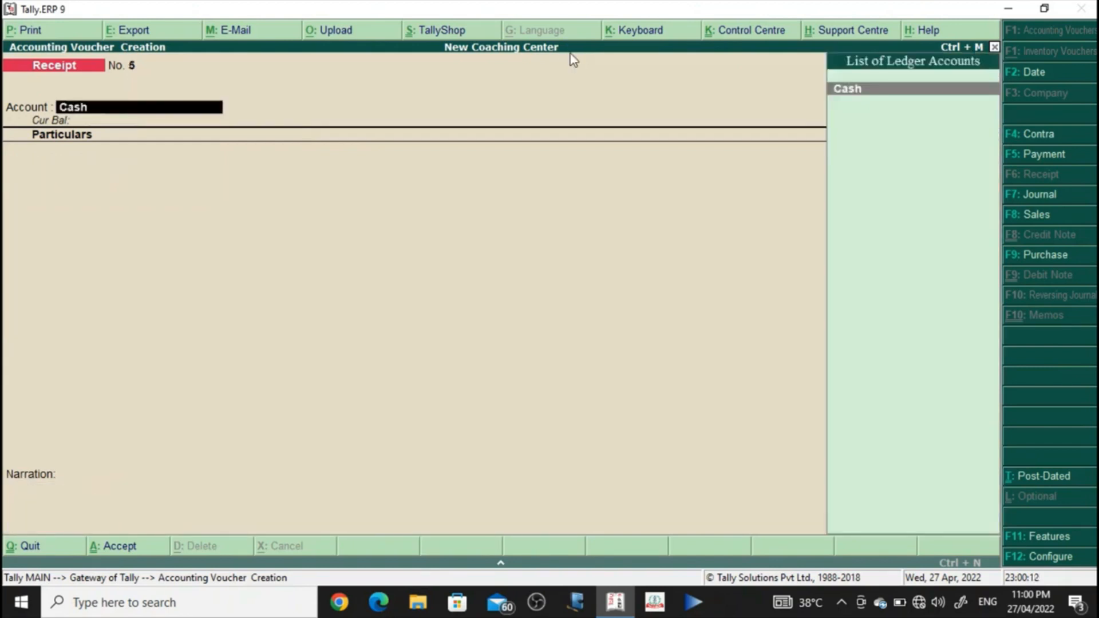
Step: Create a receipt voucher with Cash as the account and B.Com Part 2nd as the particular for an amount of 1,200
{"action": "key", "text": "Return"}
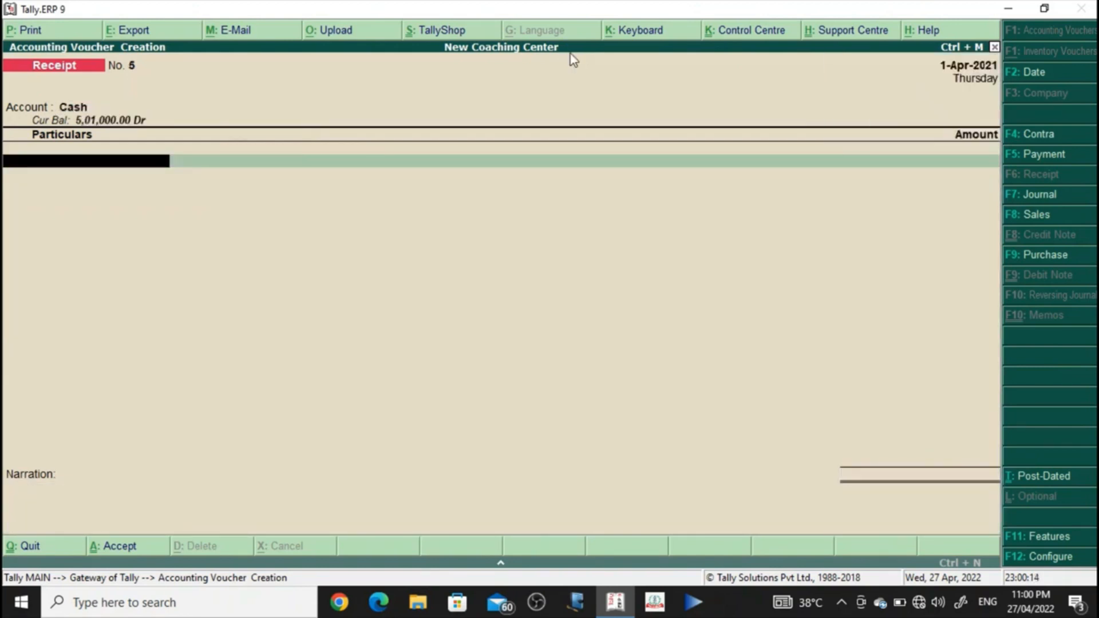
{"action": "type", "text": "B.c"}
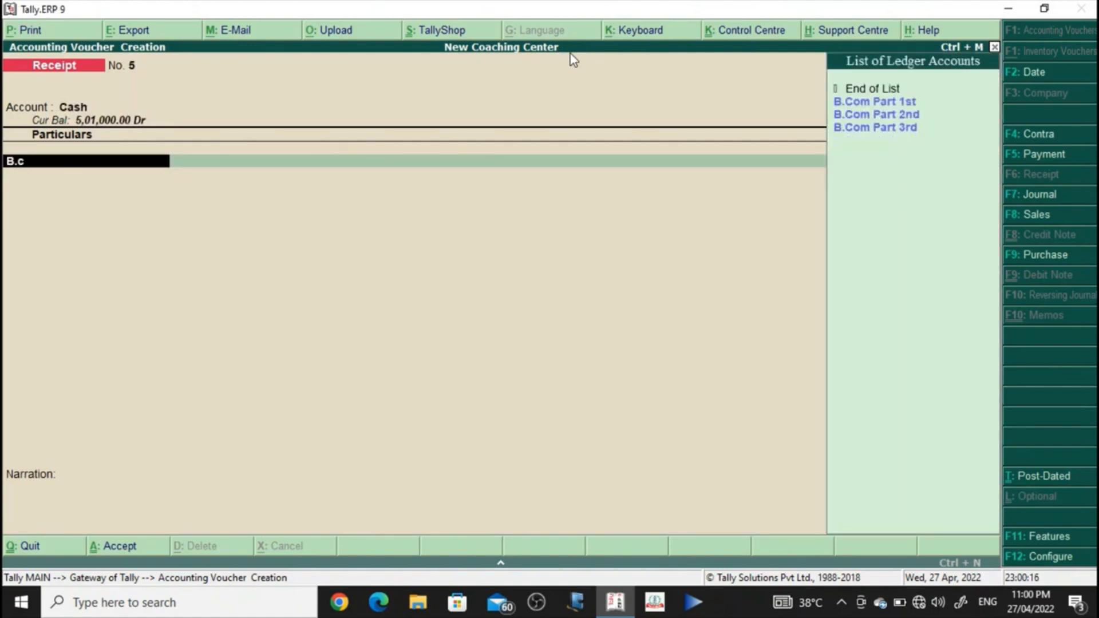
{"action": "key", "text": "Down"}
{"action": "key", "text": "Return"}
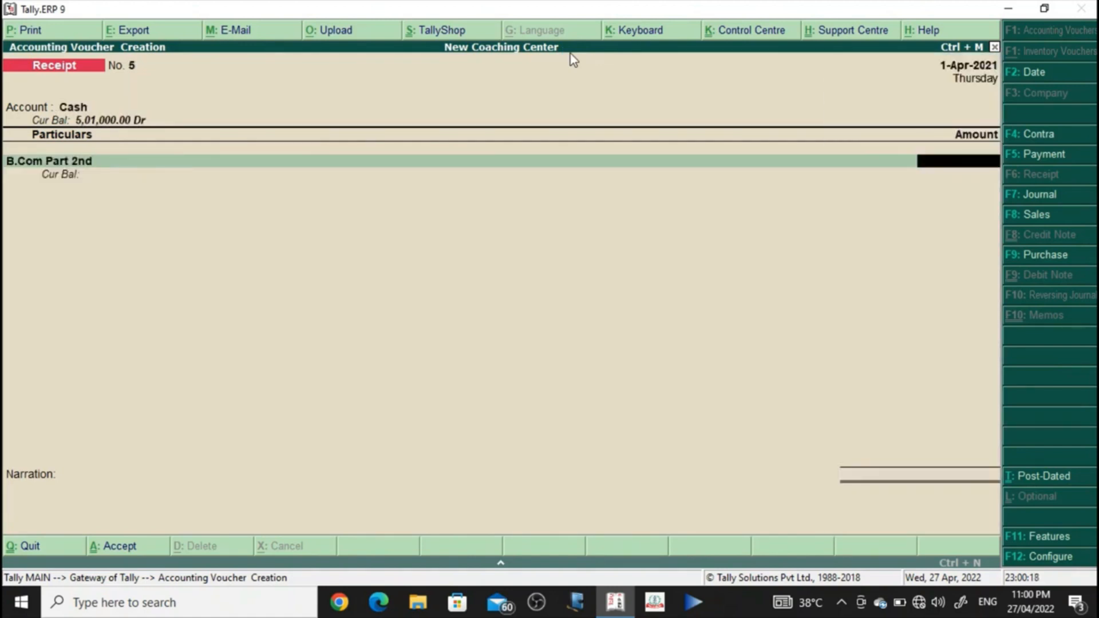
{"action": "type", "text": "1200"}
{"action": "key", "text": "Return"}
{"action": "key", "text": "Return"}
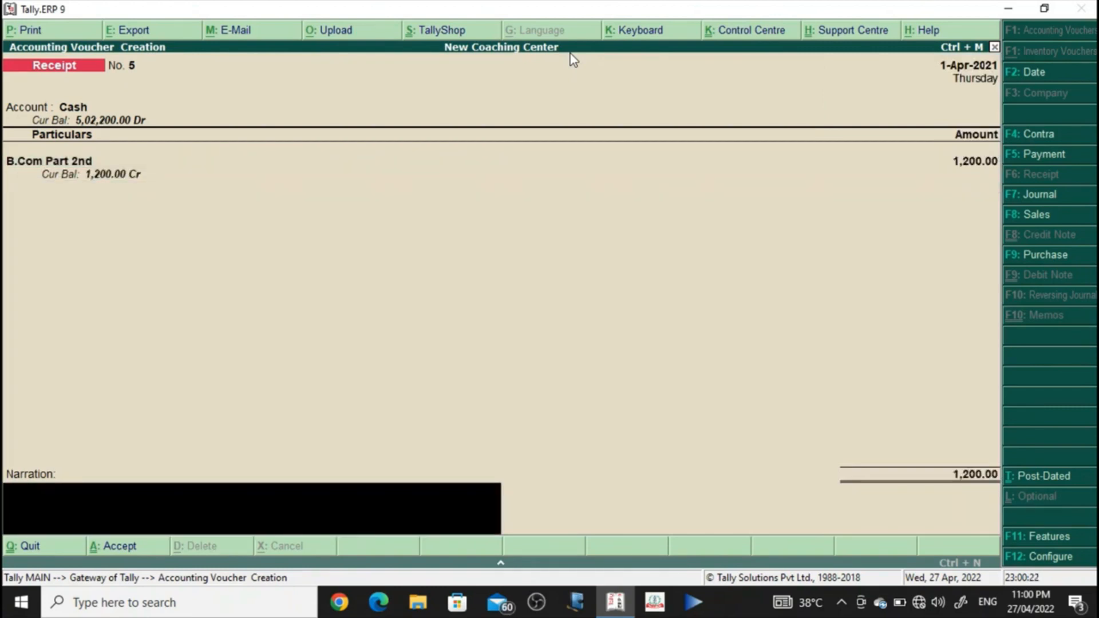
Step: Enter the B.Com Part 2nd receipt's narration with the student's name, ID number and "for the month of april 2021", and save the voucher
{"action": "type", "text": "manish ncc 004"}
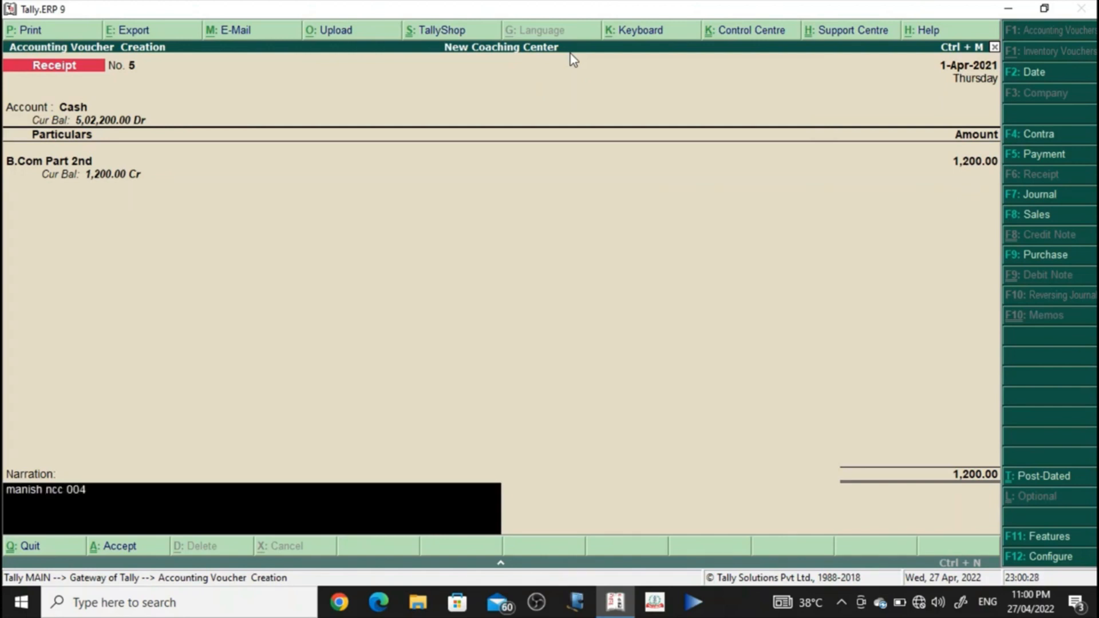
{"action": "key", "text": "Return"}
{"action": "key", "text": "Escape"}
{"action": "type", "text": "for the  on"}
{"action": "key", "text": "BackSpace"}
{"action": "key", "text": "BackSpace"}
{"action": "type", "text": "month for"}
{"action": "key", "text": "BackSpace"}
{"action": "key", "text": "BackSpace"}
{"action": "key", "text": "BackSpace"}
{"action": "type", "text": "of april 2021"}
{"action": "key", "text": "Return"}
{"action": "key", "text": "Return"}
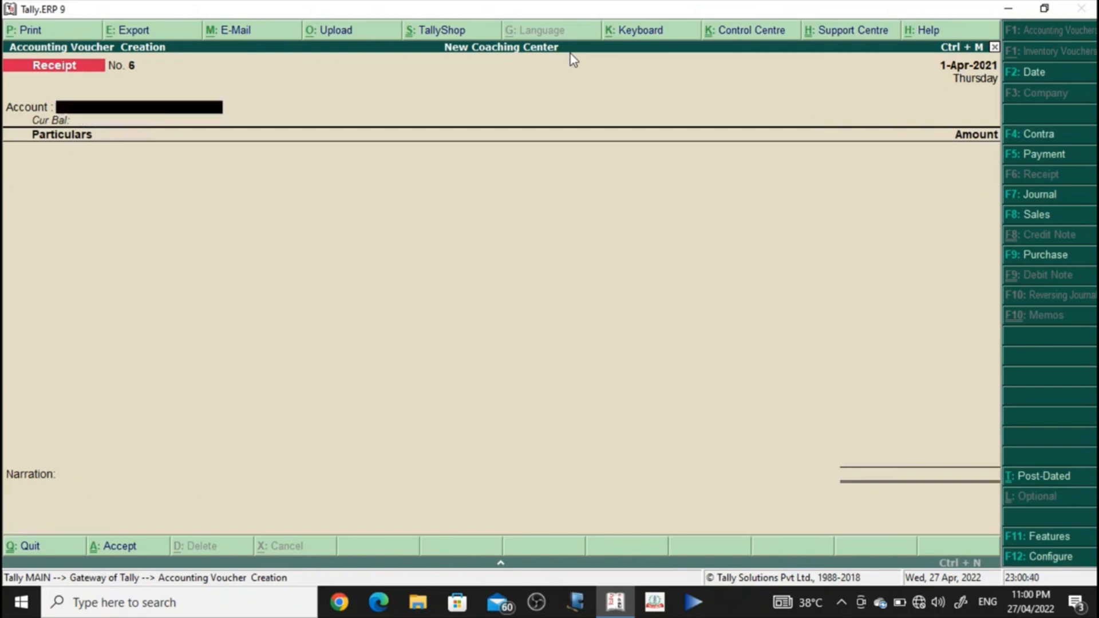
Step: Leave voucher entry and open the Profit & Loss account in detailed view
{"action": "key", "text": "Escape"}
{"action": "key", "text": "Return"}
{"action": "key", "text": "Escape"}
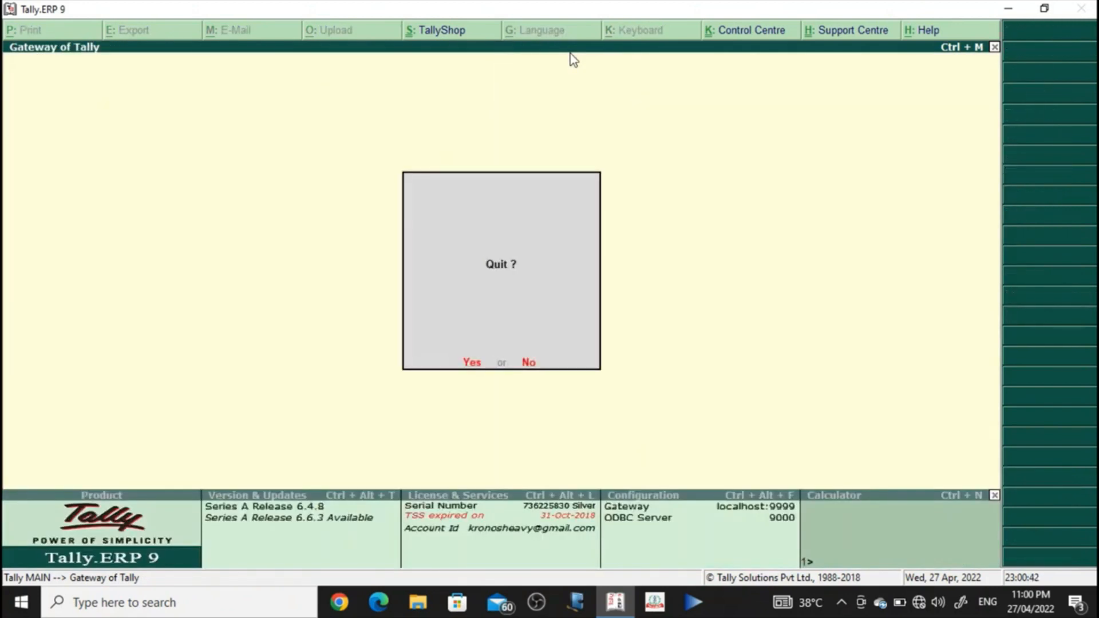
{"action": "key", "text": "Escape"}
{"action": "key", "text": "p"}
{"action": "key", "text": "alt+F1"}
{"action": "key", "text": "Down"}
{"action": "key", "text": "Down"}
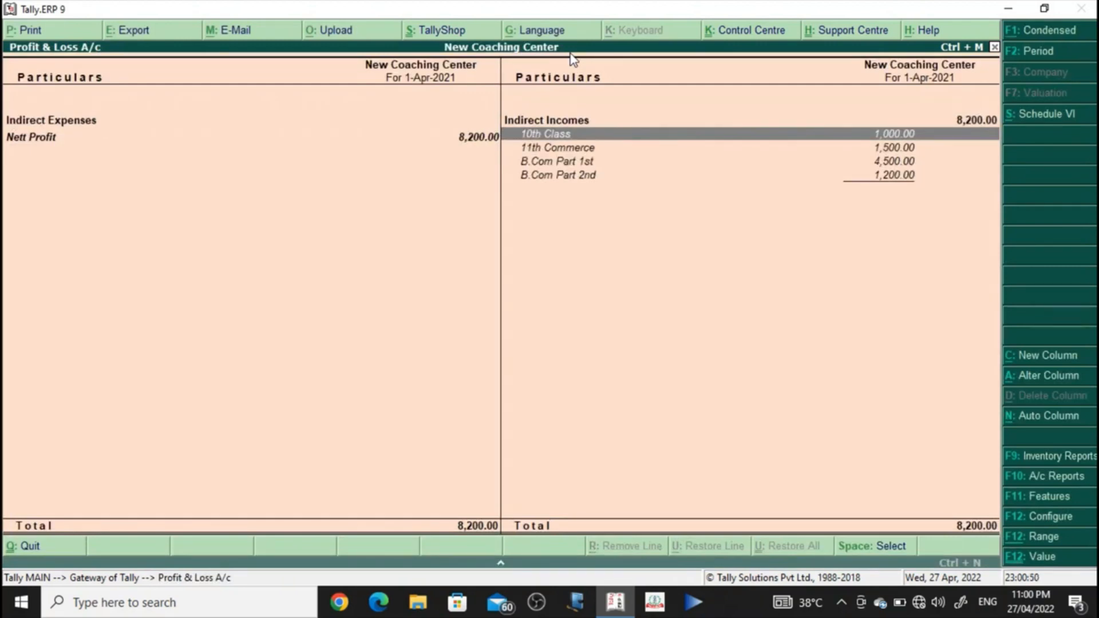
Step: Examine the fee income of each class under Indirect Incomes in the Profit & Loss account, and close the report
{"action": "key", "text": "Down"}
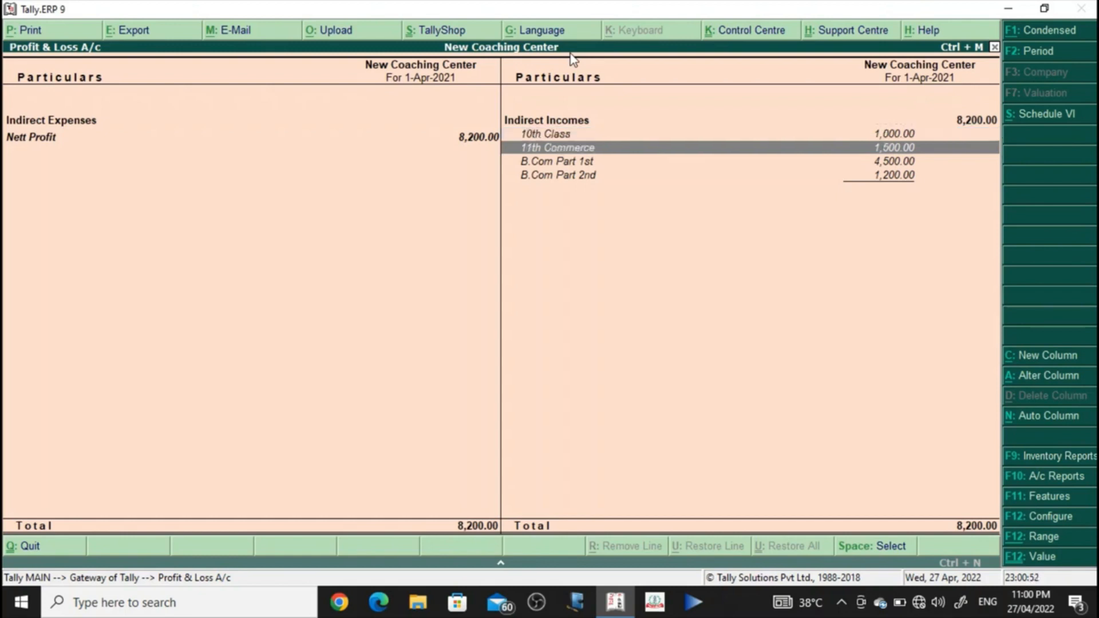
{"action": "key", "text": "Down"}
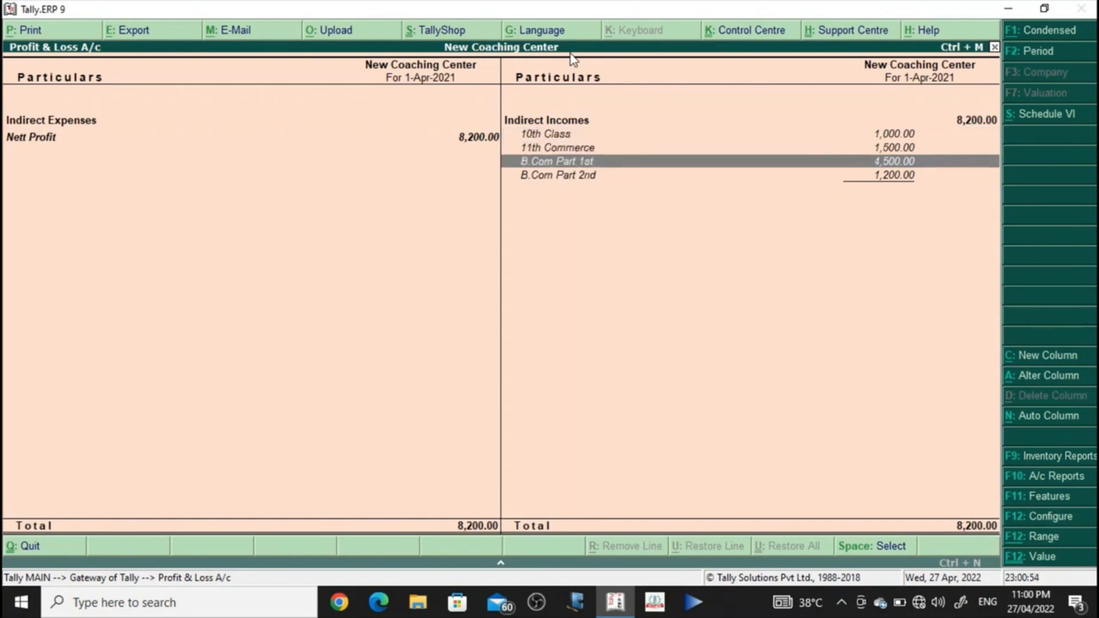
{"action": "key", "text": "Down"}
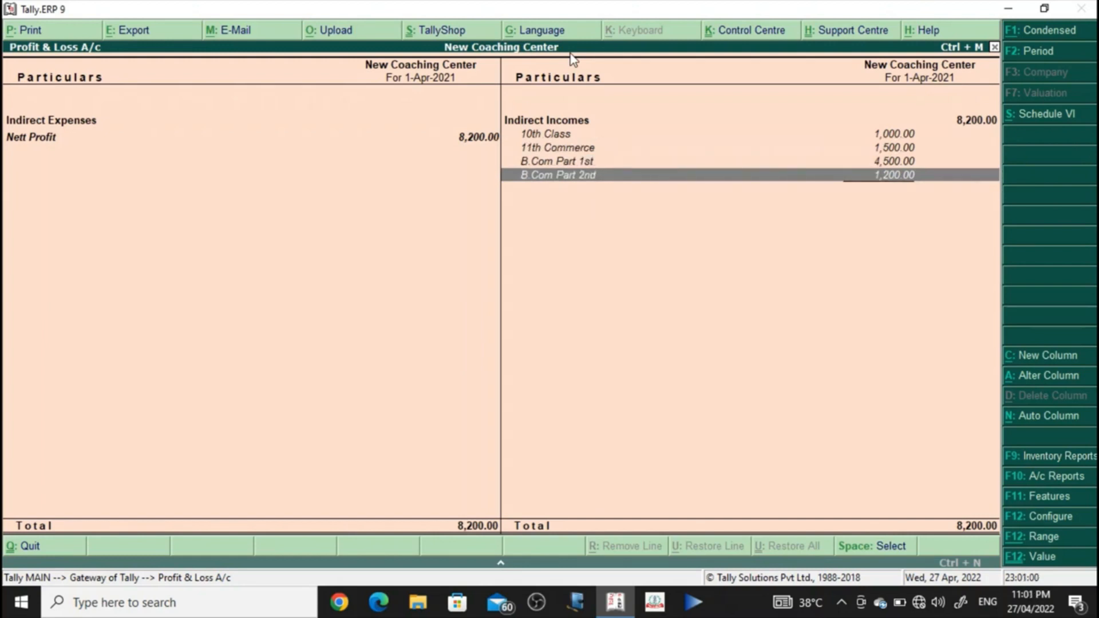
{"action": "key", "text": "Up"}
{"action": "key", "text": "Up"}
{"action": "key", "text": "Up"}
{"action": "key", "text": "End"}
{"action": "key", "text": "Up"}
{"action": "key", "text": "Up"}
{"action": "key", "text": "Up"}
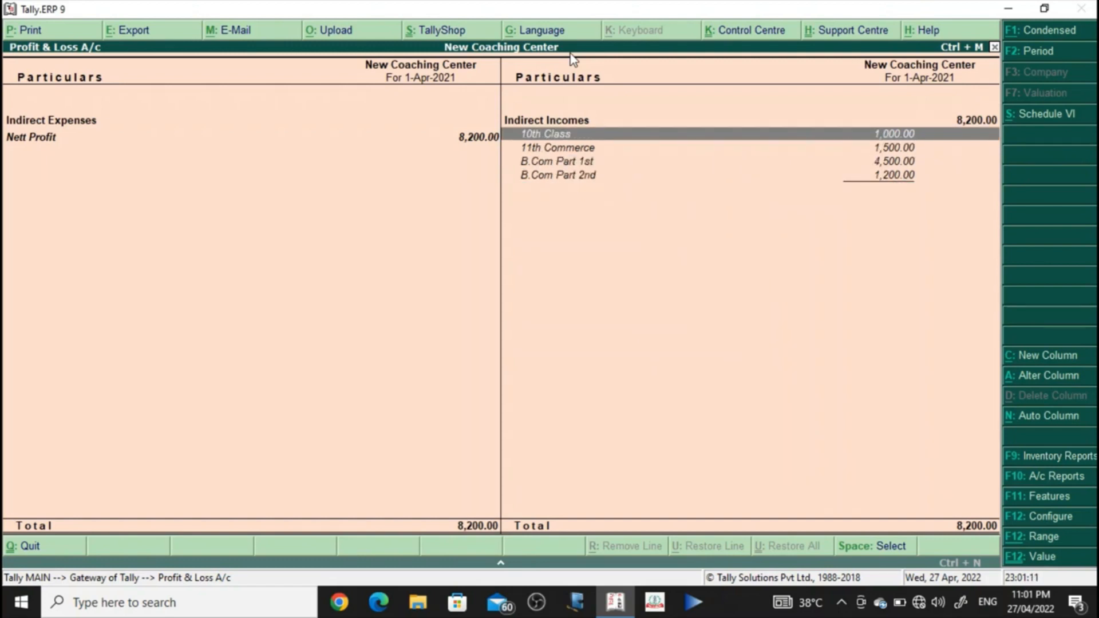
{"action": "key", "text": "Down"}
{"action": "key", "text": "Up"}
{"action": "key", "text": "Down"}
{"action": "key", "text": "Up"}
{"action": "key", "text": "Down"}
{"action": "key", "text": "Up"}
{"action": "key", "text": "Down"}
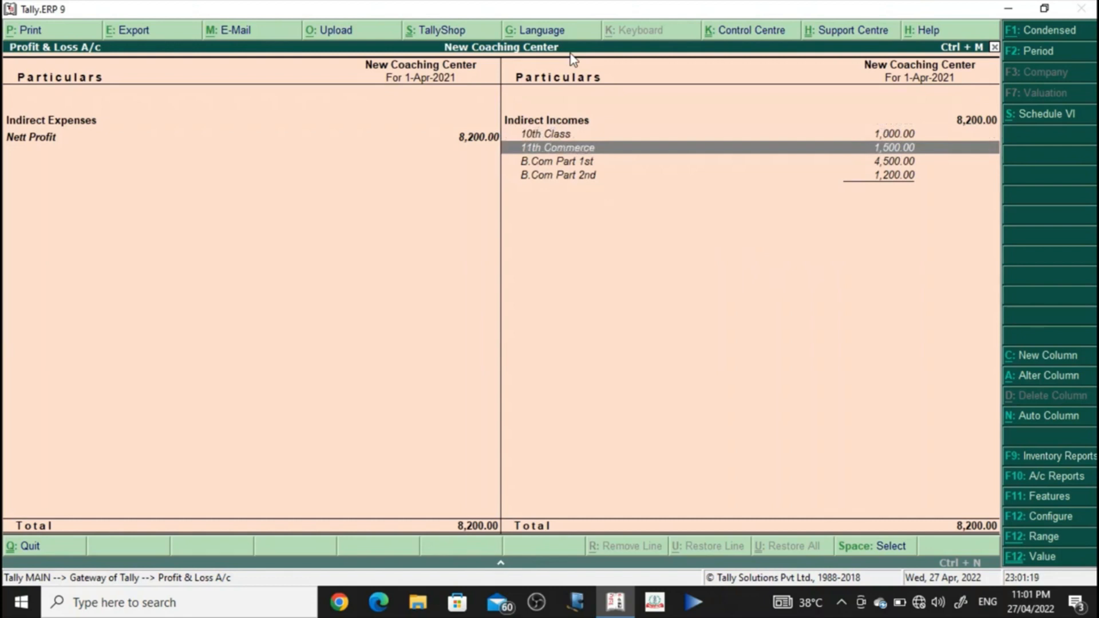
{"action": "key", "text": "Up"}
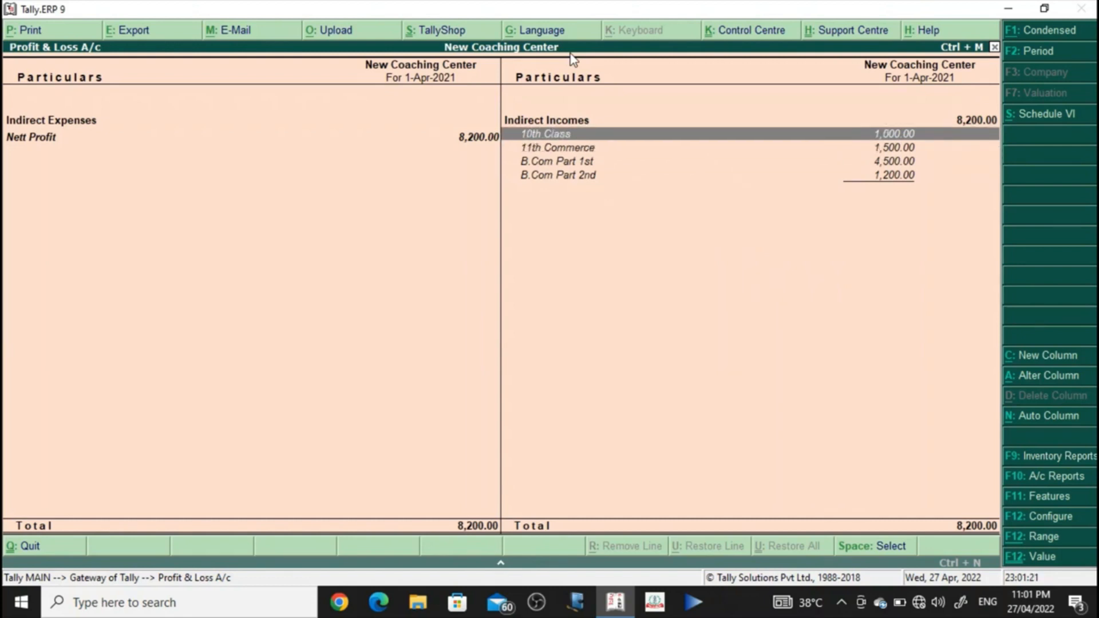
{"action": "key", "text": "Down"}
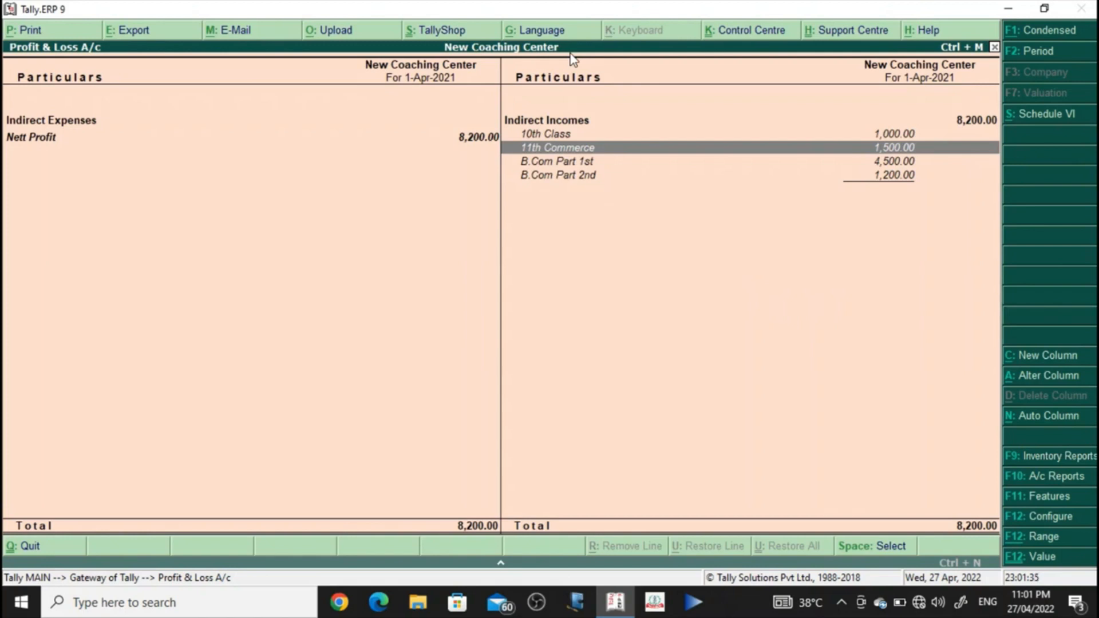
{"action": "key", "text": "Down"}
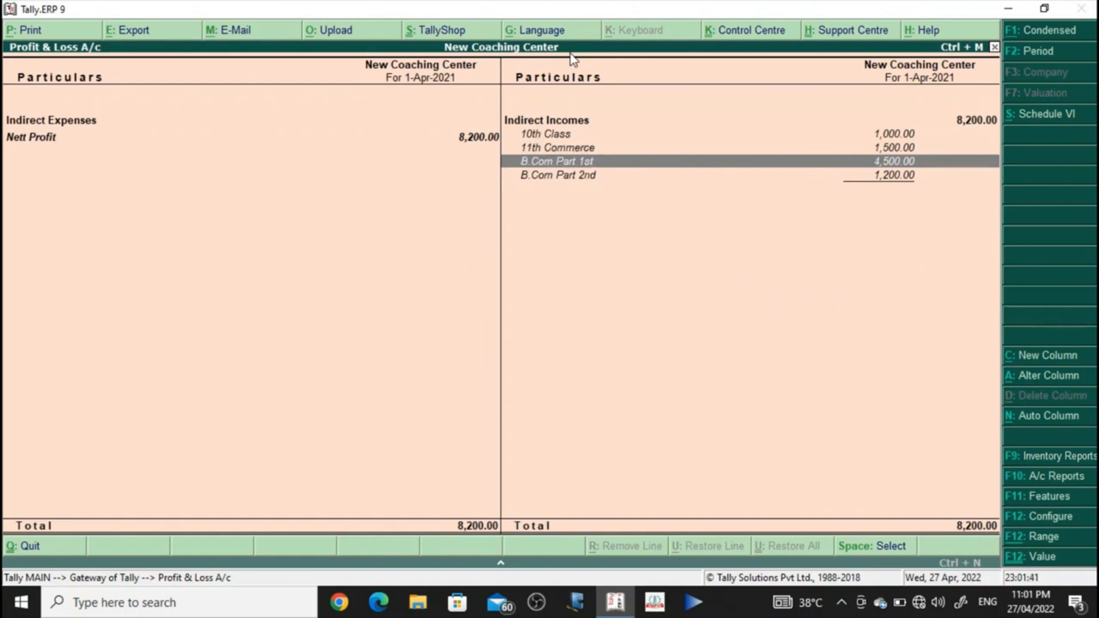
{"action": "key", "text": "Down"}
{"action": "key", "text": "Up"}
{"action": "key", "text": "Up"}
{"action": "key", "text": "Up"}
{"action": "key", "text": "Down"}
{"action": "key", "text": "Up"}
{"action": "key", "text": "Down"}
{"action": "key", "text": "Left"}
{"action": "key", "text": "Right"}
{"action": "key", "text": "Down"}
{"action": "key", "text": "Down"}
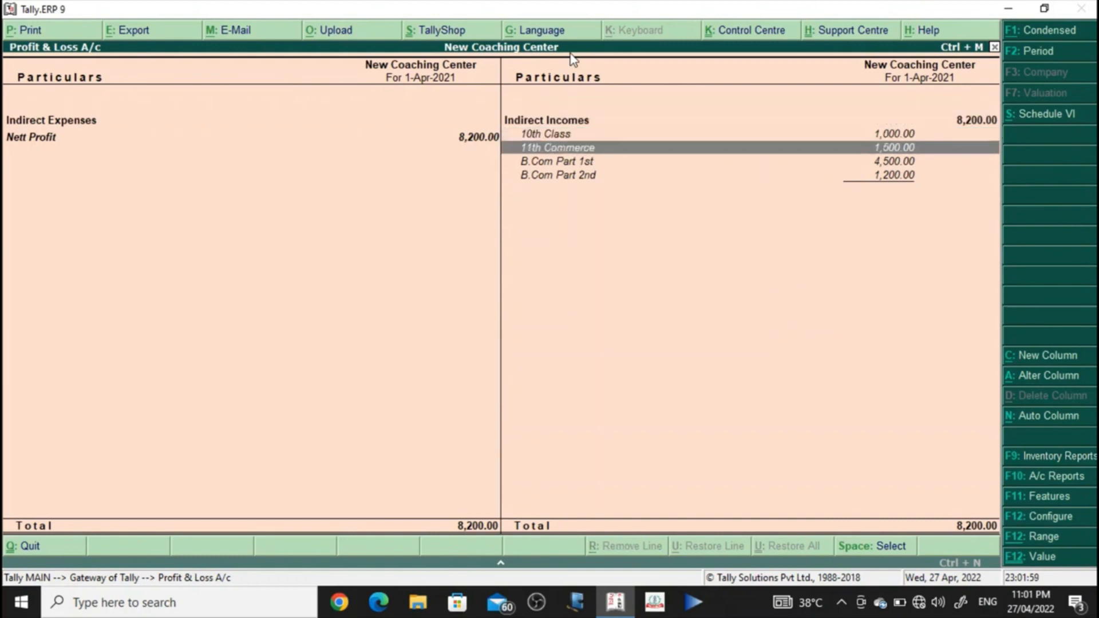
{"action": "key", "text": "Escape"}
{"action": "key", "text": "Escape"}
{"action": "key", "text": "Escape"}
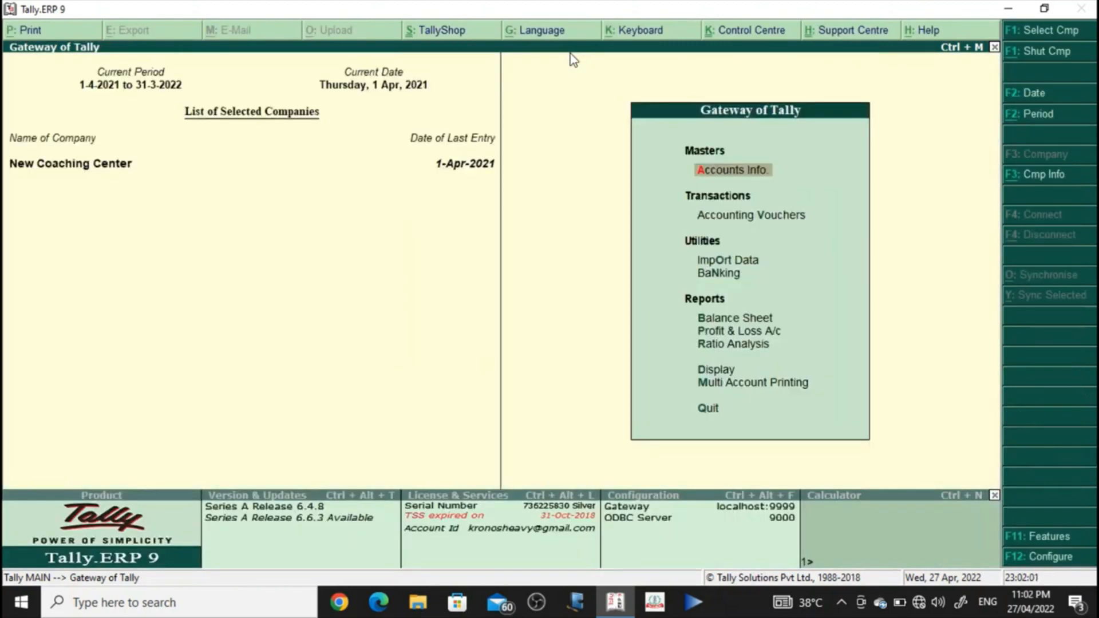
Step: Display the multiple-ledger list for the Indirect Incomes group to review the course ledgers, and return to the Gateway of Tally
{"action": "key", "text": "a"}
{"action": "key", "text": "l"}
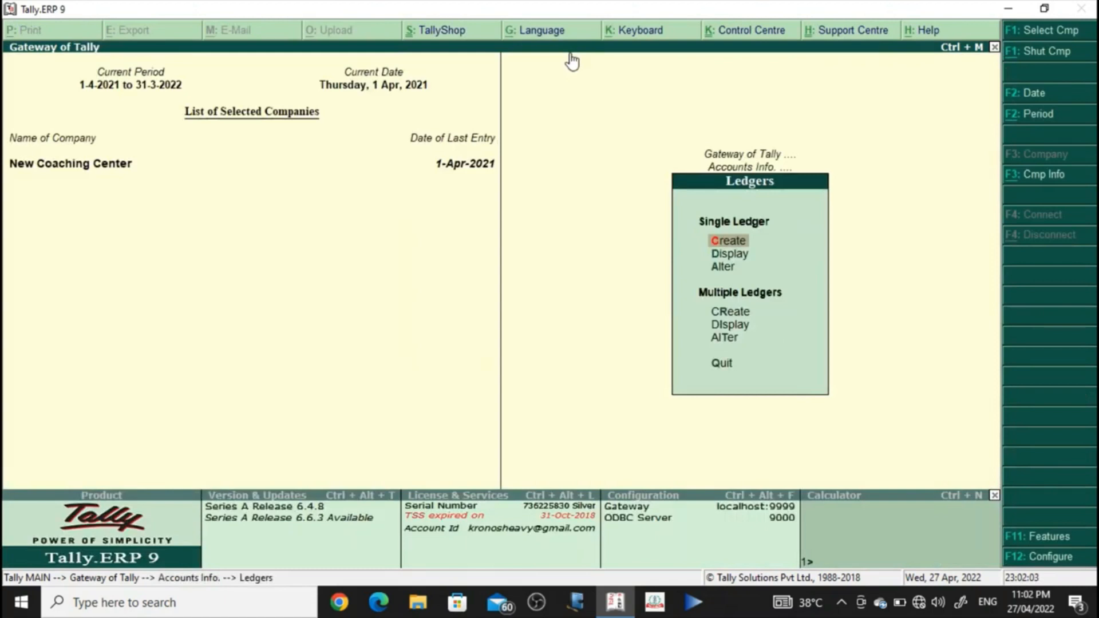
{"action": "type", "text": "rIndi"}
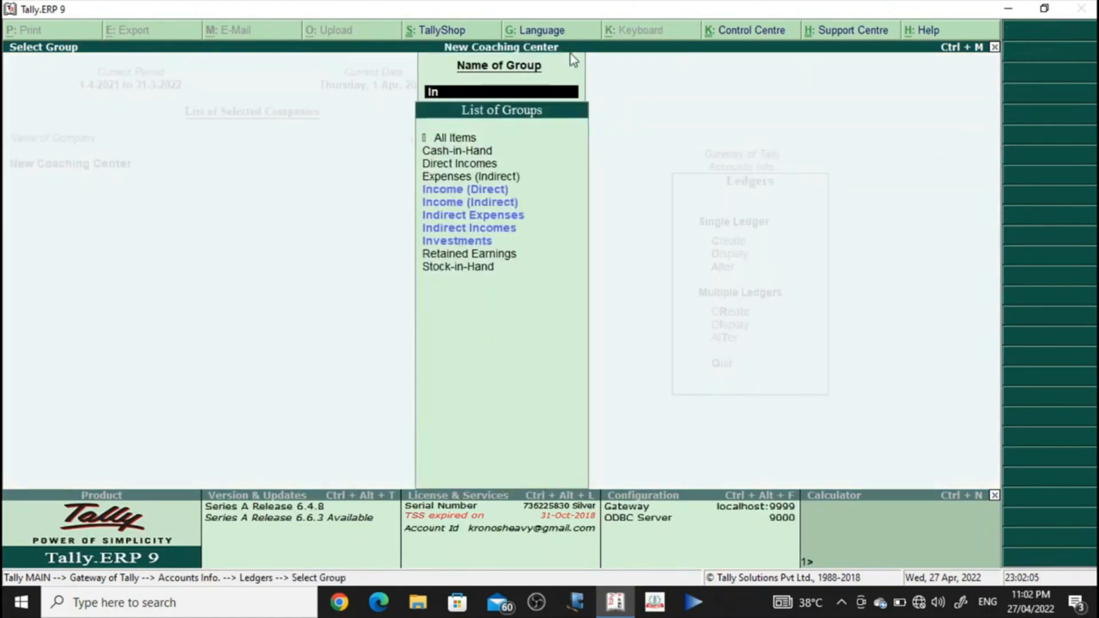
{"action": "key", "text": "Return"}
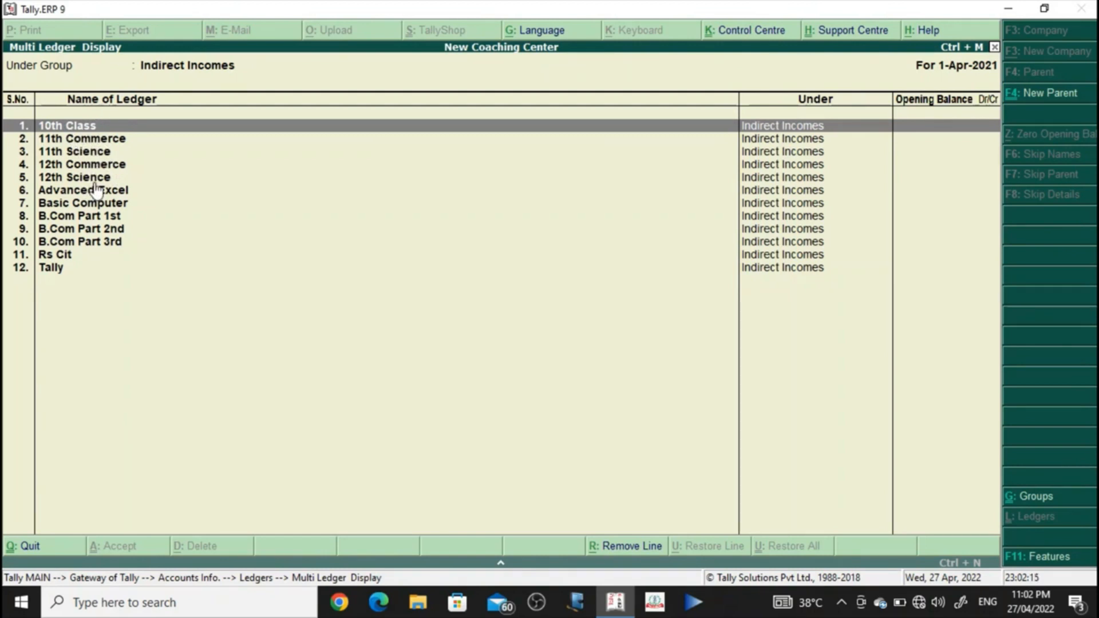
{"action": "key", "text": "Escape"}
{"action": "key", "text": "Escape"}
{"action": "key", "text": "Escape"}
{"action": "key", "text": "Escape"}
{"action": "key", "text": "Escape"}
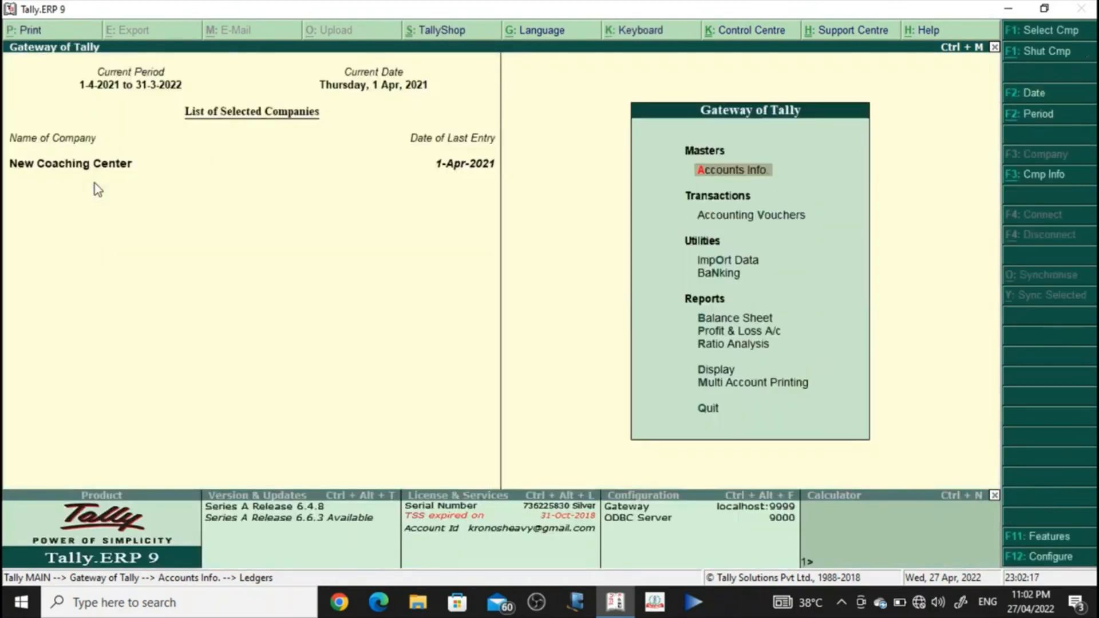
{"action": "key", "text": "Escape"}
{"action": "key", "text": "Escape"}
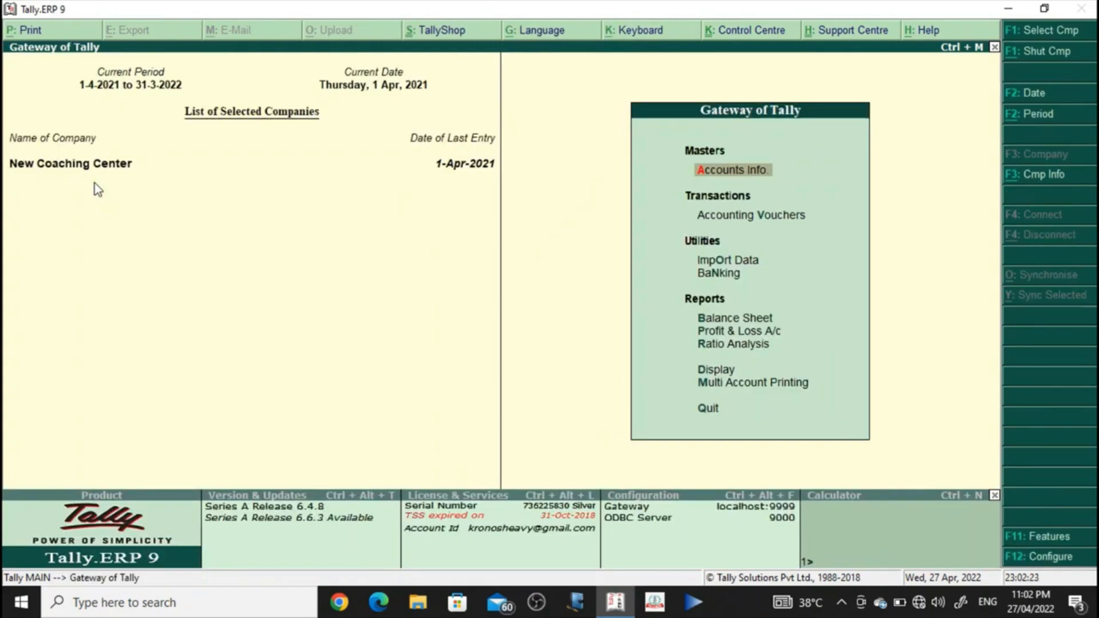
Step: Start a journal voucher and debit the Teacher's Salary ledger with a placeholder amount of 1
{"action": "key", "text": "v"}
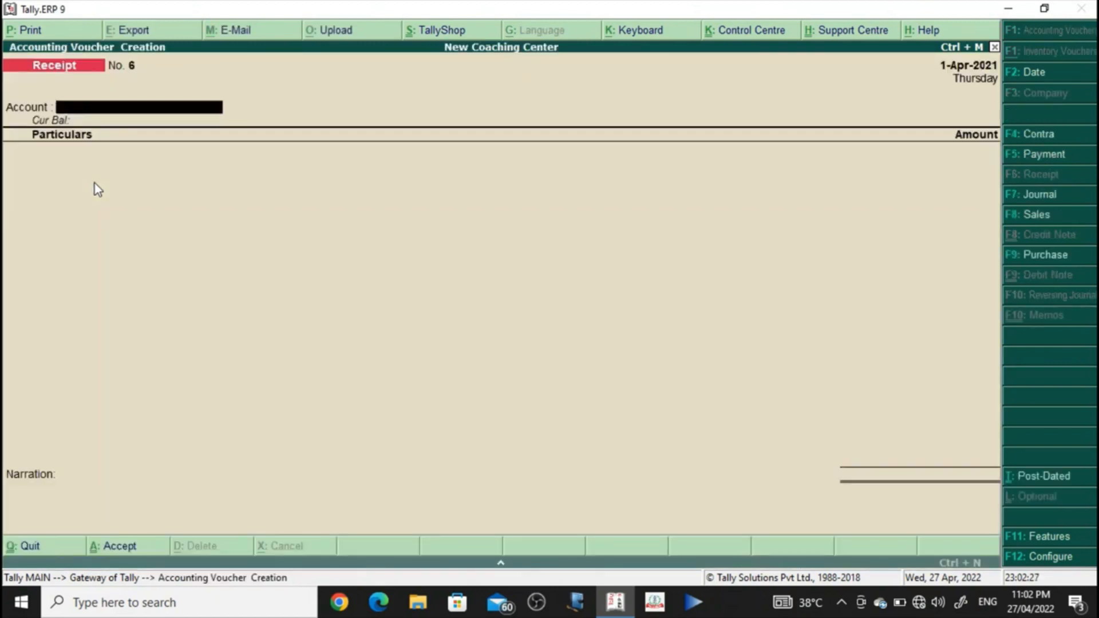
{"action": "key", "text": "F7"}
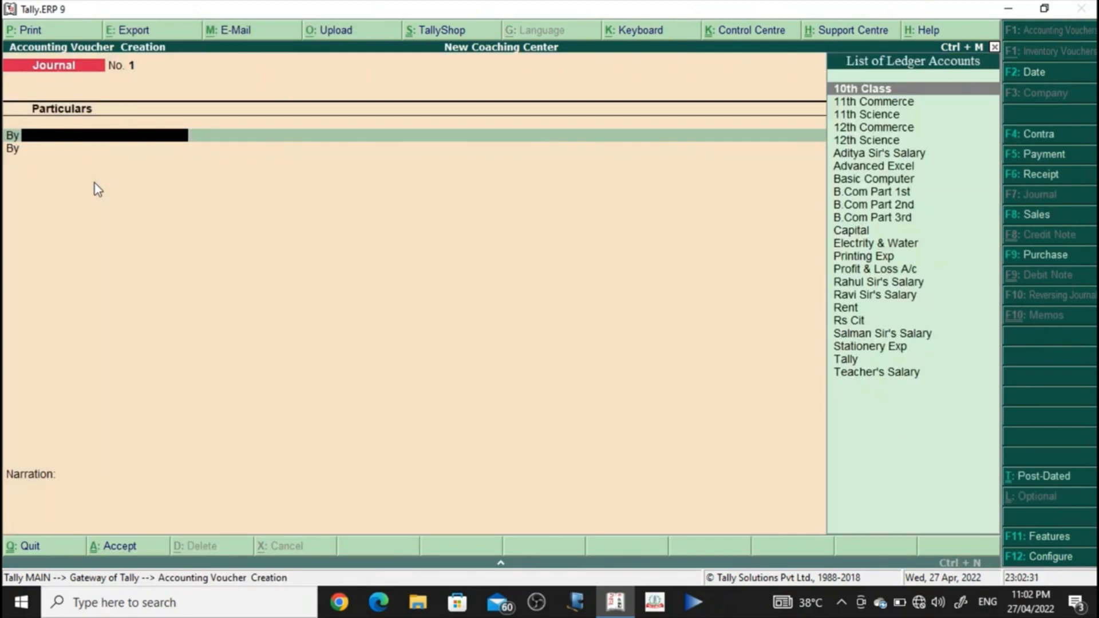
{"action": "type", "text": "Te"}
{"action": "key", "text": "Return"}
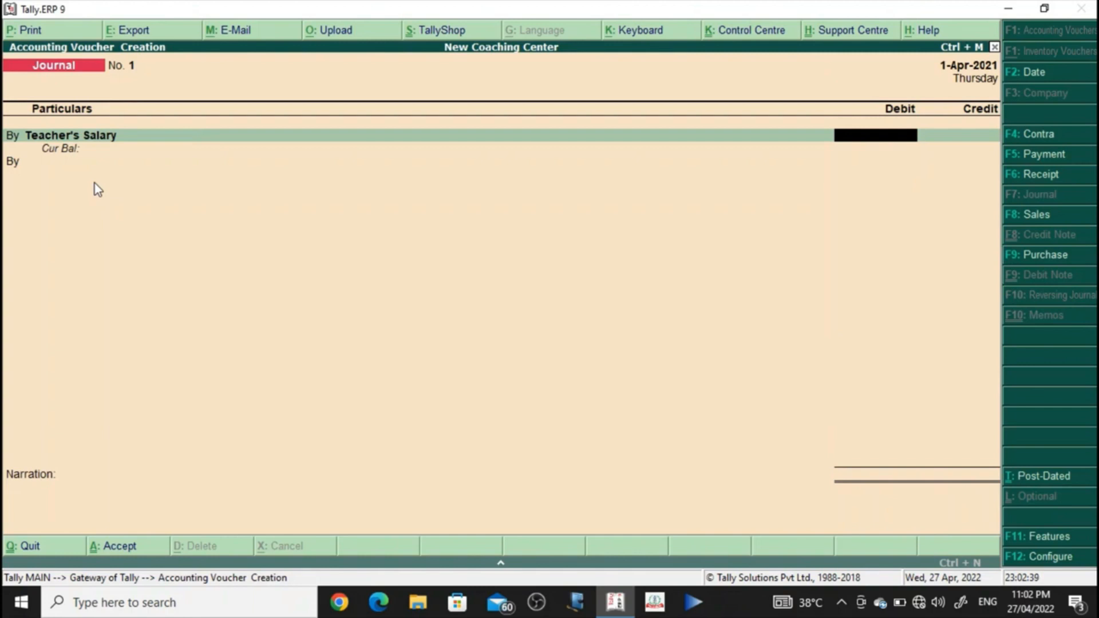
{"action": "type", "text": "1"}
{"action": "key", "text": "Return"}
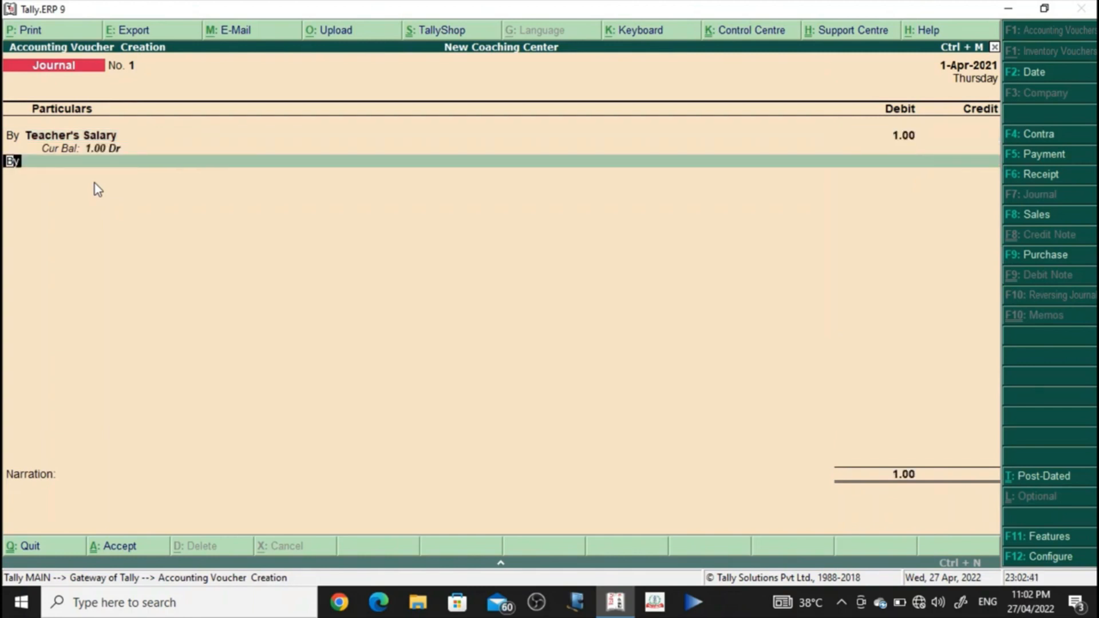
Step: Create the first teacher's personal ledger under Sundry Creditors with bill-by-bill balances off, and credit it 1,000 in the journal
{"action": "key", "text": "t"}
{"action": "key", "text": "Return"}
{"action": "key", "text": "alt+c"}
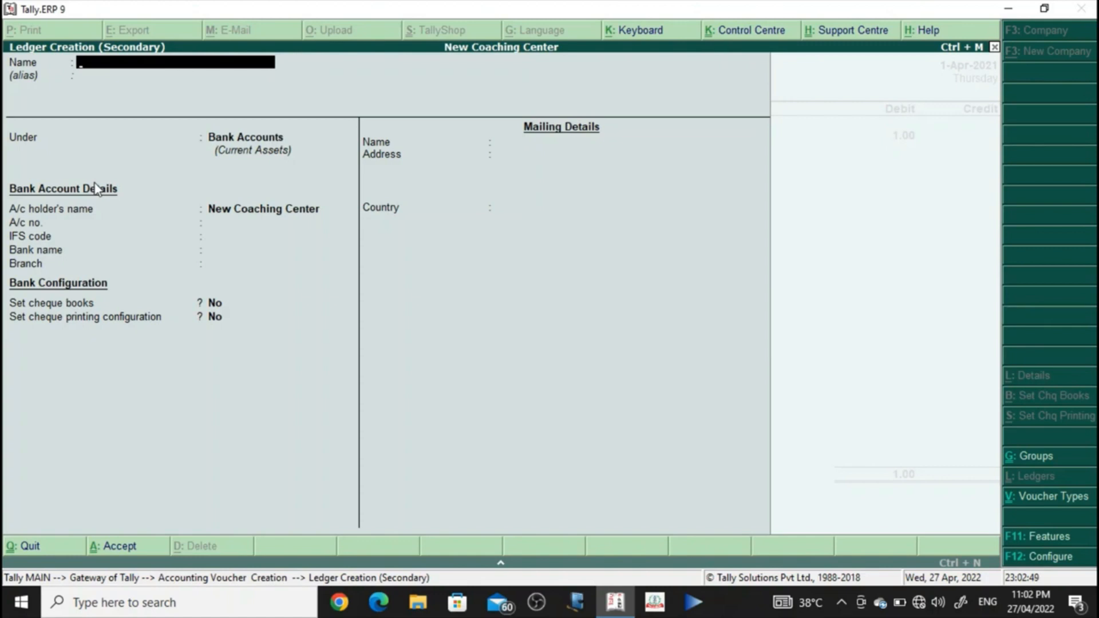
{"action": "type", "text": "Nitin Sir"}
{"action": "key", "text": "Return"}
{"action": "type", "text": "Sun"}
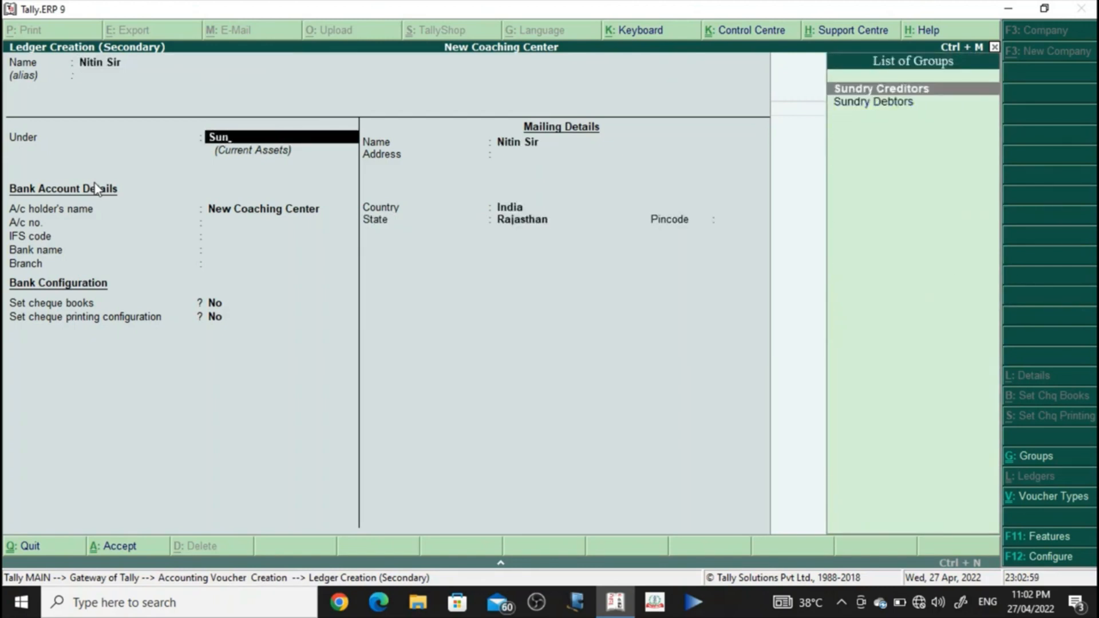
{"action": "key", "text": "Return"}
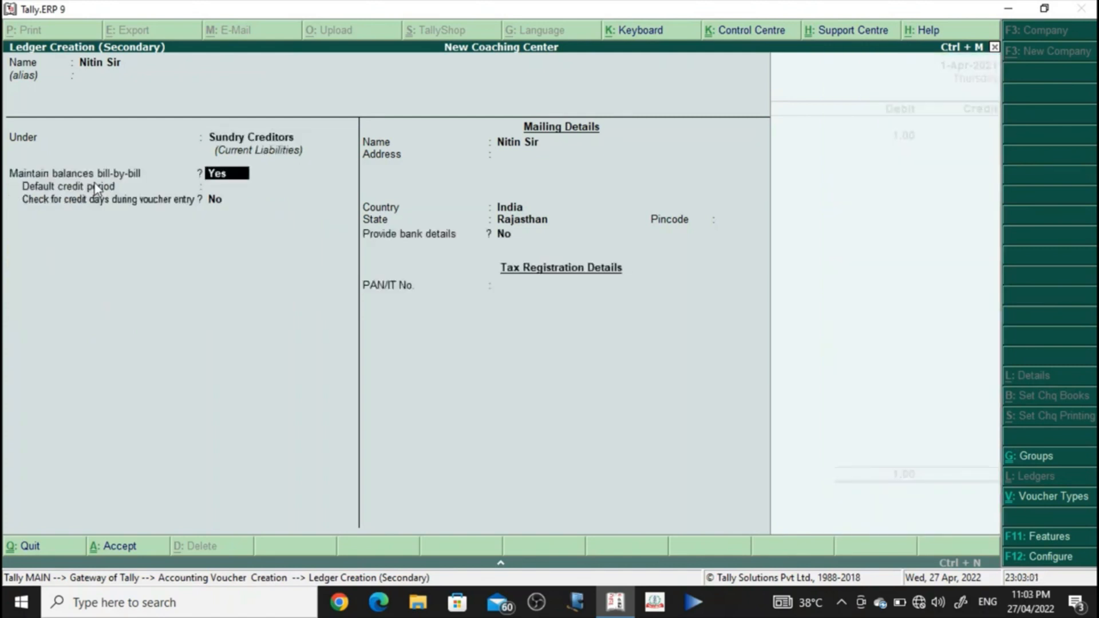
{"action": "key", "text": "n"}
{"action": "key", "text": "ctrl+a"}
{"action": "key", "text": "Return"}
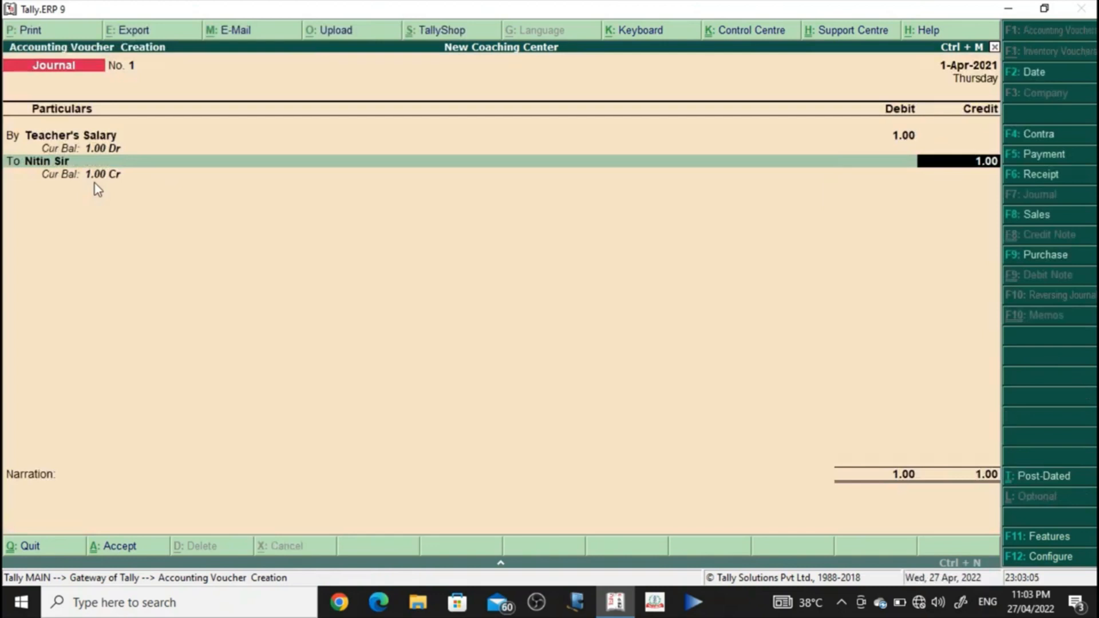
{"action": "type", "text": "1000"}
{"action": "key", "text": "Return"}
Step: Create the second teacher's personal ledger under Sundry Creditors, and credit it 1,500 in the same journal
{"action": "key", "text": "t"}
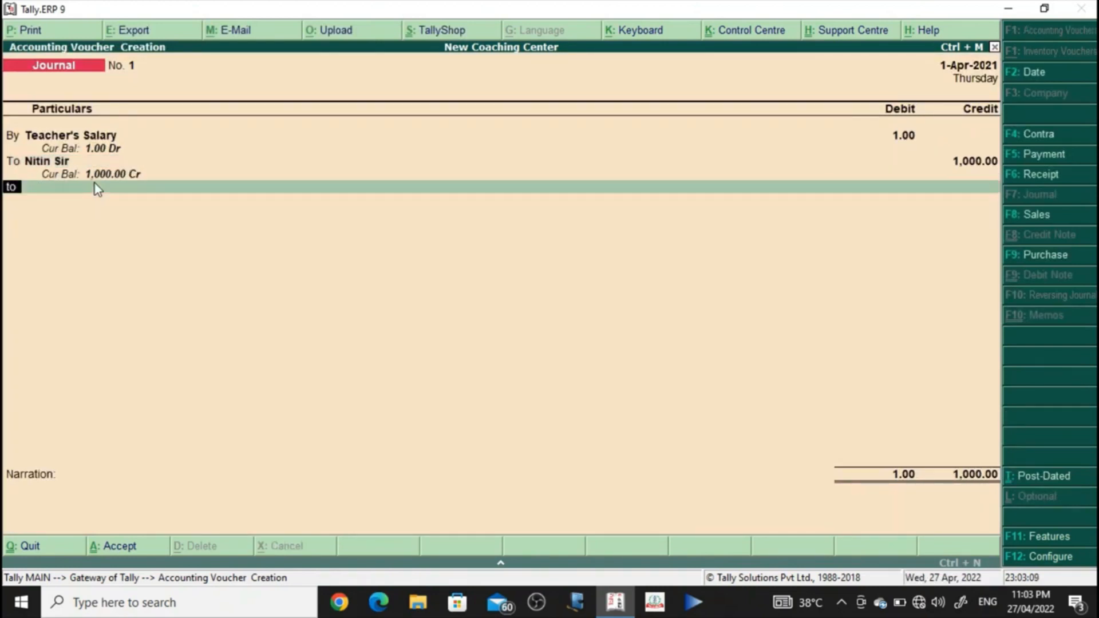
{"action": "key", "text": "Return"}
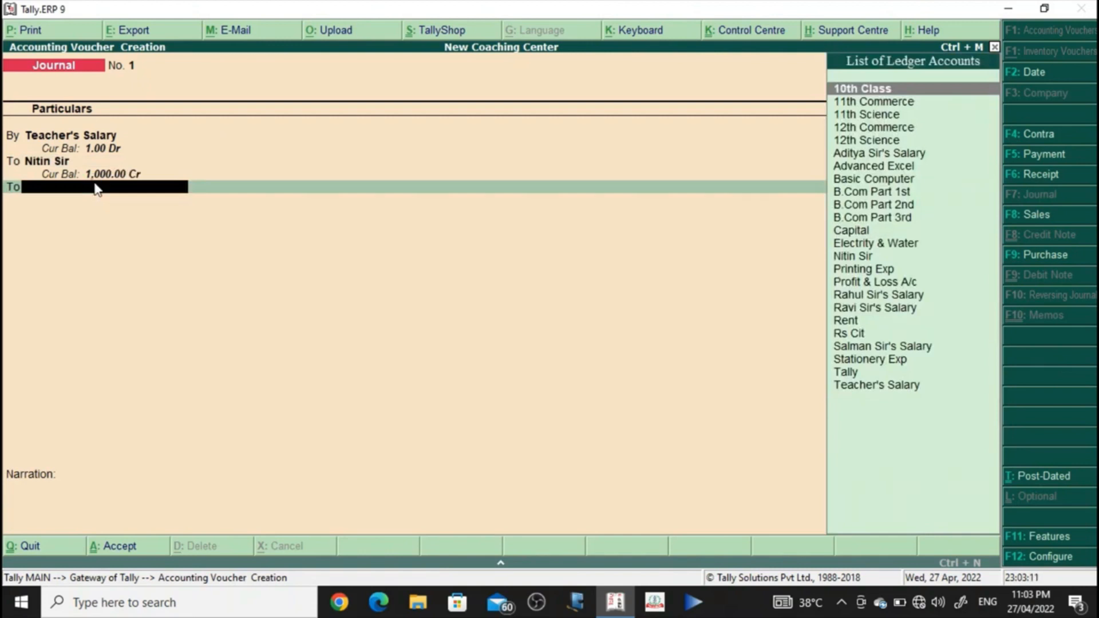
{"action": "key", "text": "alt+c"}
{"action": "type", "text": "Kashish Mam"}
{"action": "key", "text": "Return"}
{"action": "key", "text": "Return"}
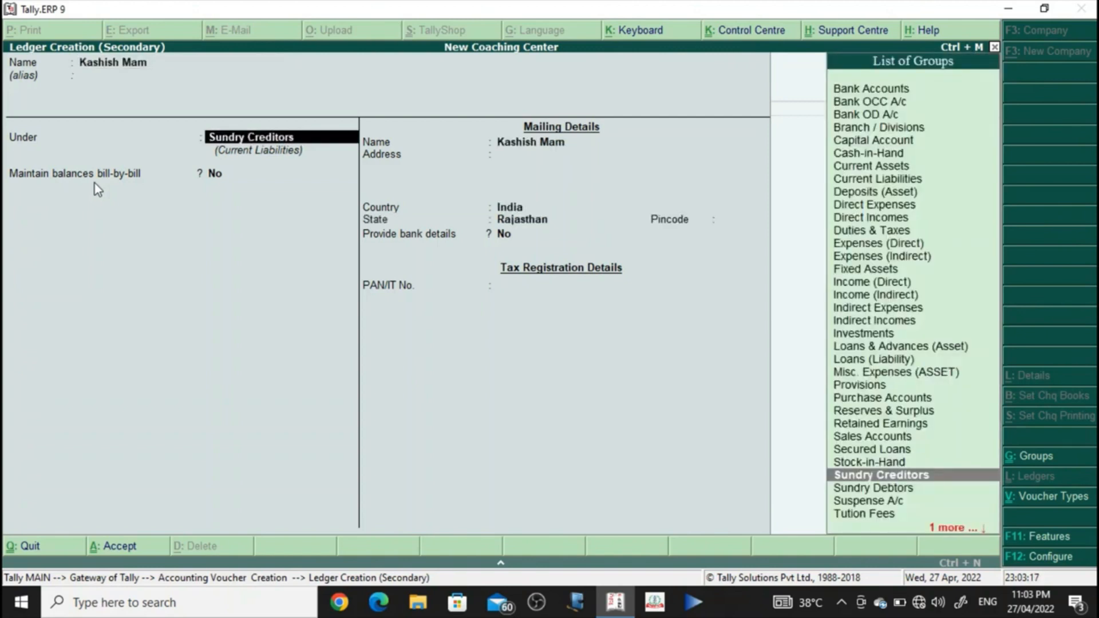
{"action": "key", "text": "ctrl+a"}
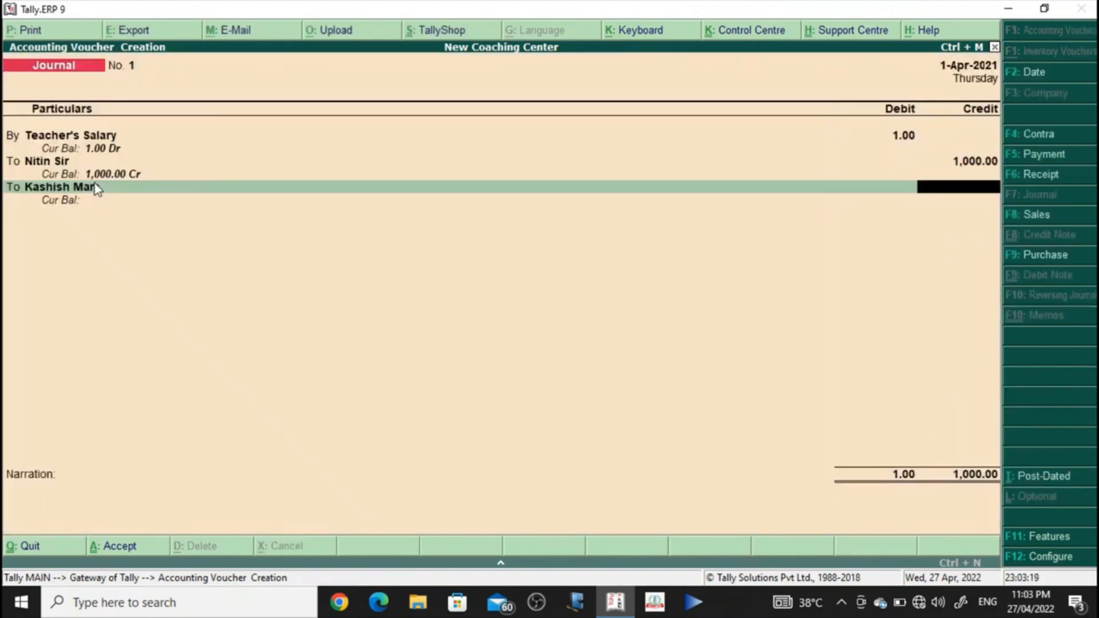
{"action": "type", "text": "1500"}
{"action": "key", "text": "Return"}
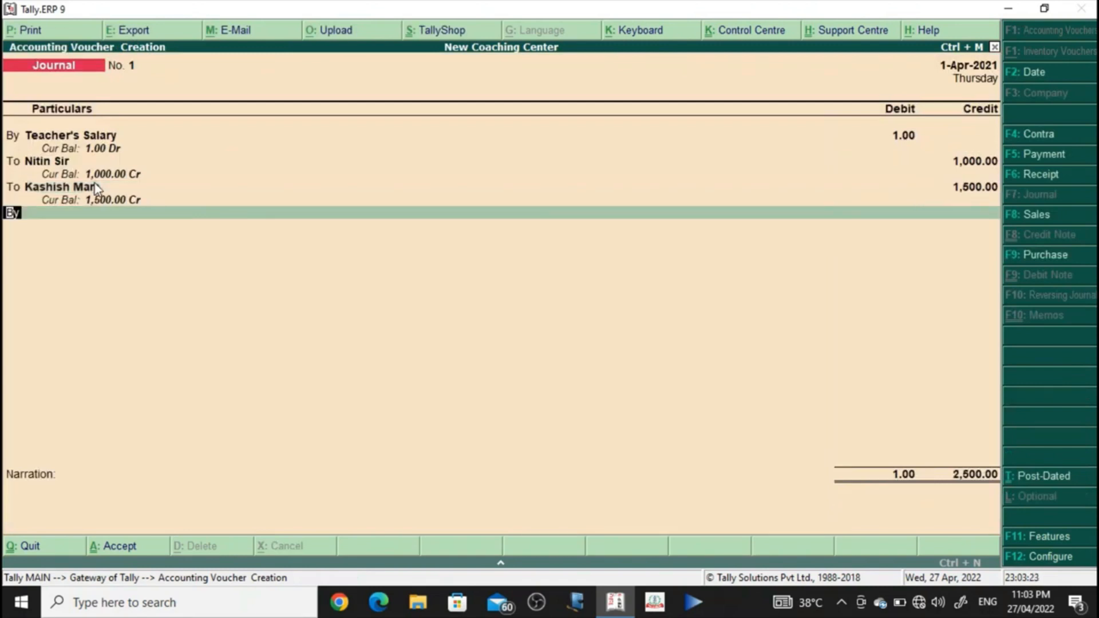
Step: Try to set the Teacher's Salary debit to 3,500 to match the teachers' credit lines
{"action": "key", "text": "BackSpace"}
{"action": "key", "text": "BackSpace"}
{"action": "key", "text": "BackSpace"}
{"action": "key", "text": "BackSpace"}
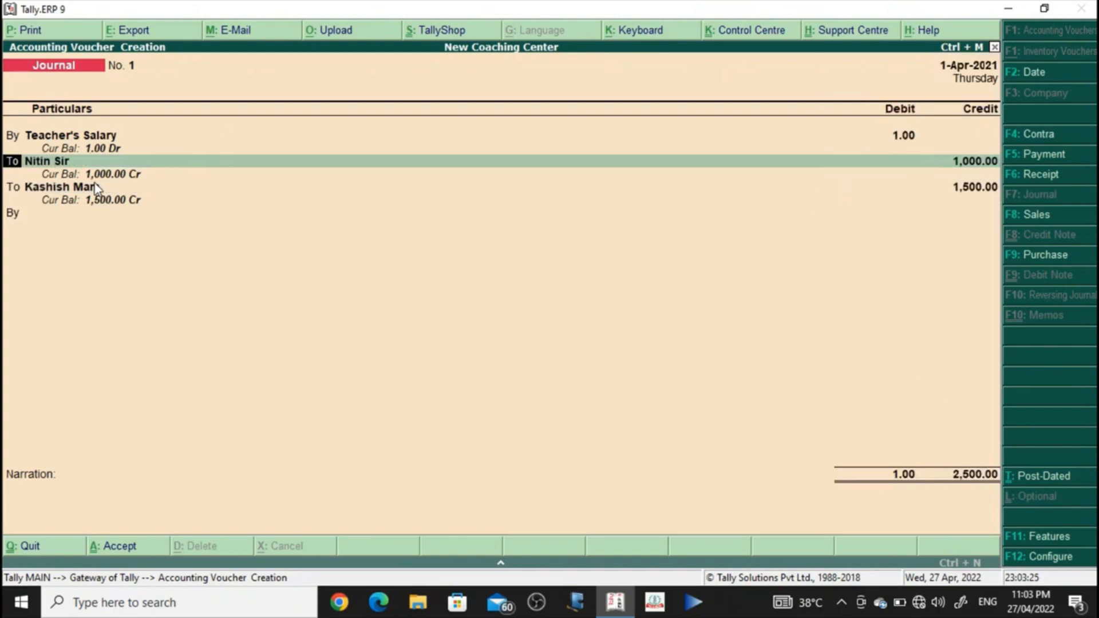
{"action": "key", "text": "BackSpace"}
{"action": "type", "text": "3500"}
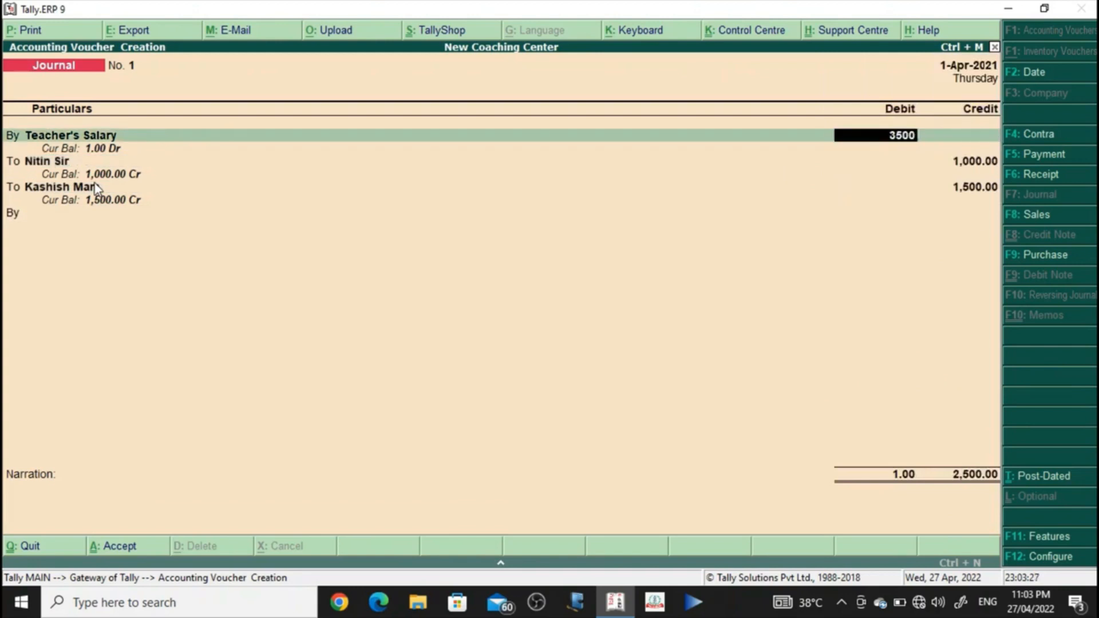
{"action": "key", "text": "Return"}
{"action": "key", "text": "Return"}
{"action": "key", "text": "Return"}
{"action": "key", "text": "Return"}
{"action": "key", "text": "Return"}
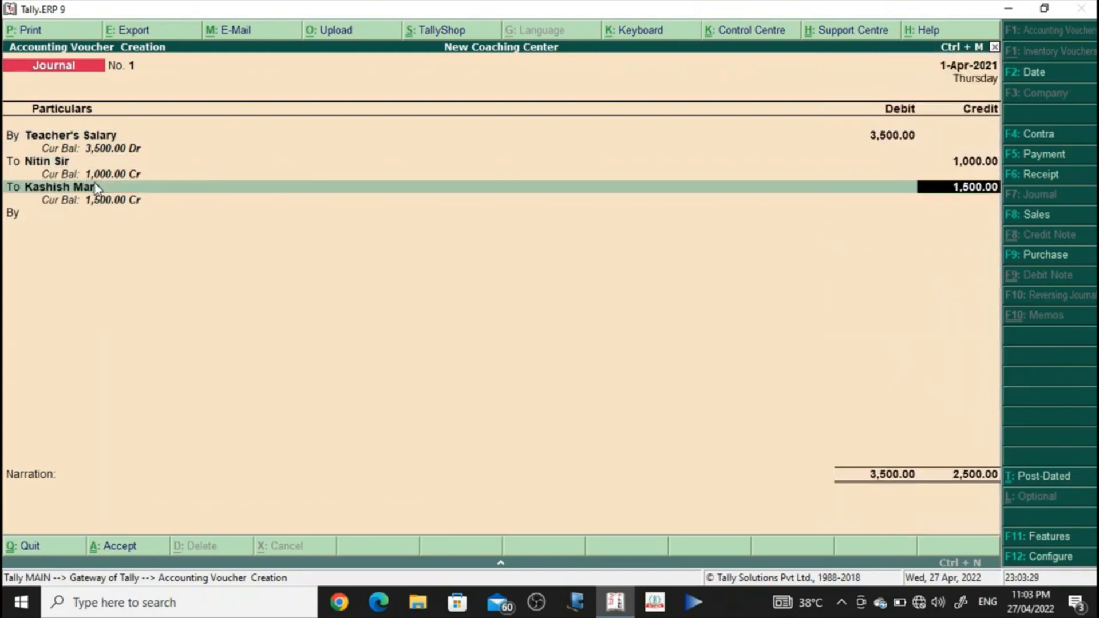
{"action": "key", "text": "Return"}
{"action": "key", "text": "Return"}
{"action": "key", "text": "Return"}
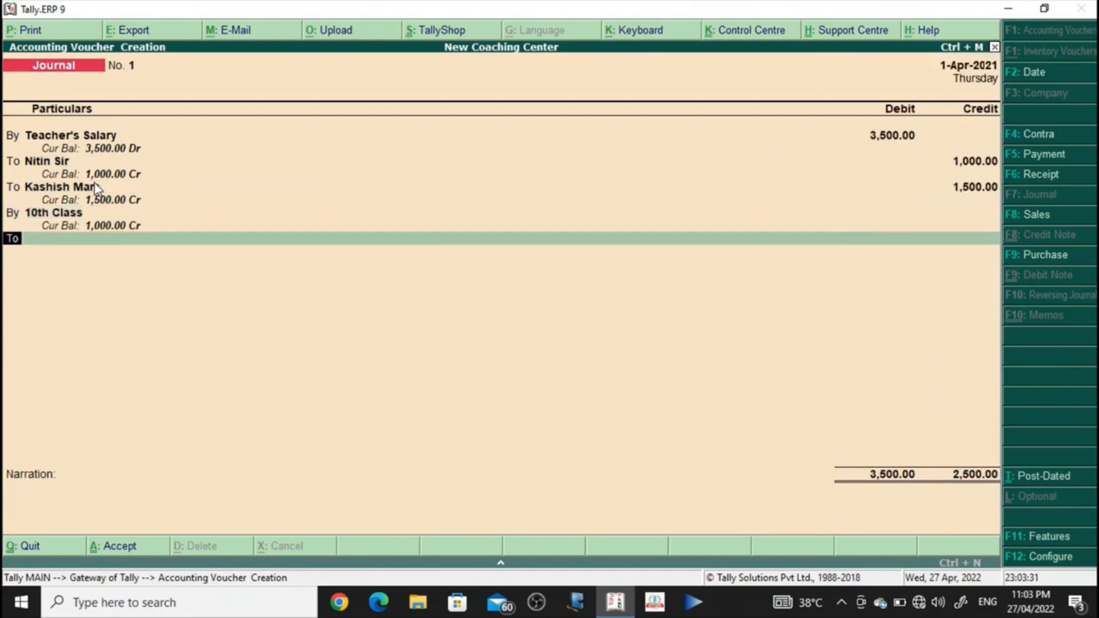
Step: Go back to the Teacher's Salary line, set its debit to 2,500, and move on to the end of the voucher
{"action": "key", "text": "BackSpace"}
{"action": "key", "text": "BackSpace"}
{"action": "key", "text": "BackSpace"}
{"action": "key", "text": "BackSpace"}
{"action": "key", "text": "BackSpace"}
{"action": "key", "text": "BackSpace"}
{"action": "key", "text": "BackSpace"}
{"action": "key", "text": "BackSpace"}
{"action": "key", "text": "BackSpace"}
{"action": "key", "text": "BackSpace"}
{"action": "key", "text": "BackSpace"}
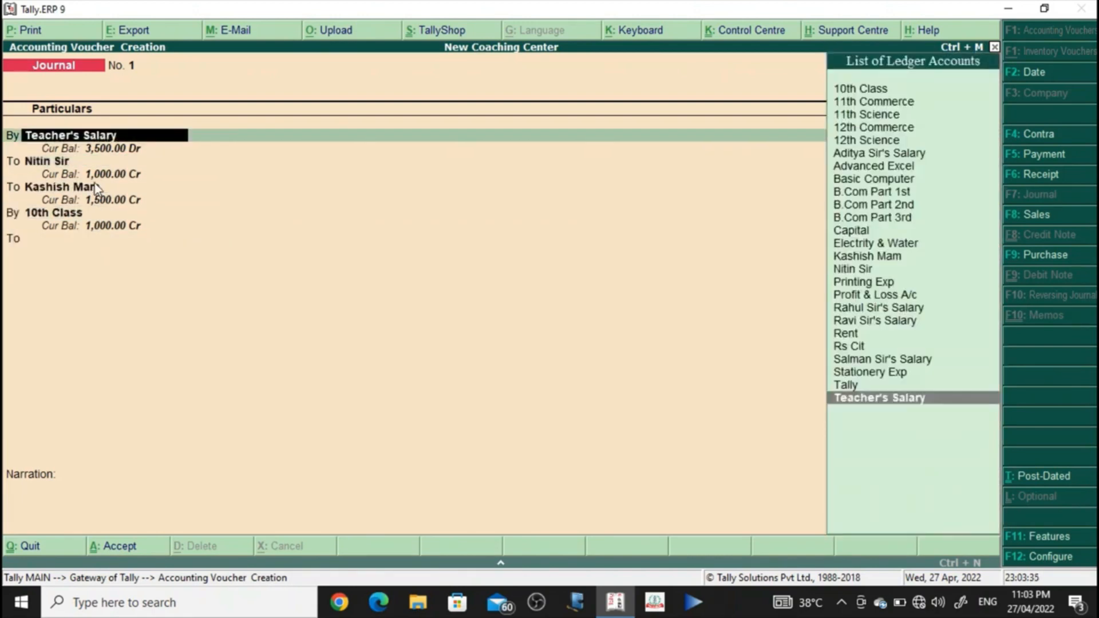
{"action": "key", "text": "Return"}
{"action": "type", "text": "2500"}
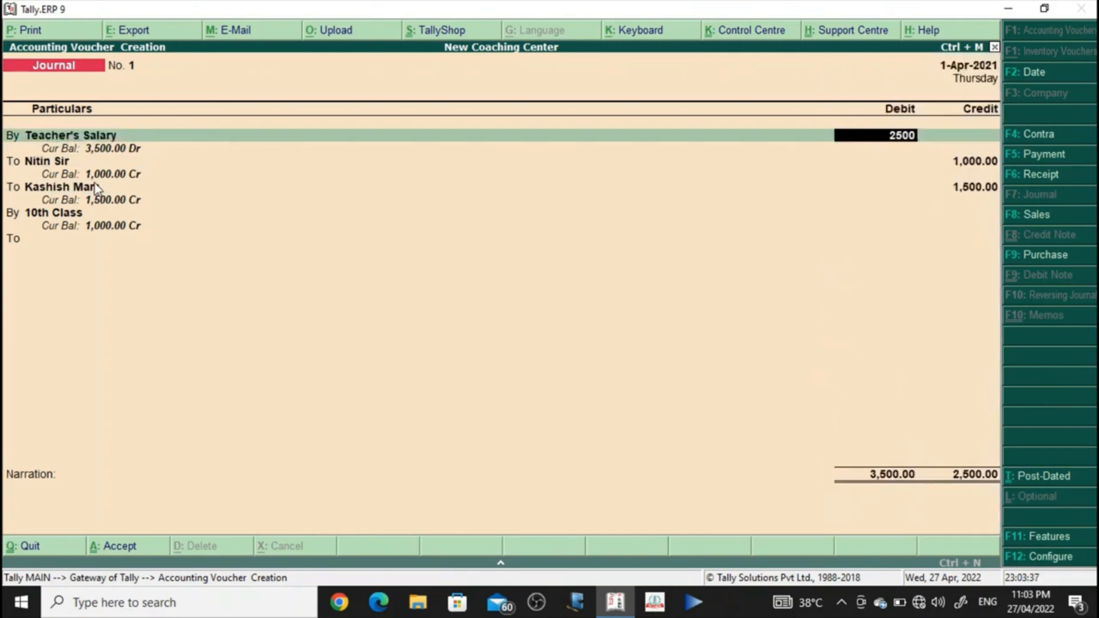
{"action": "key", "text": "Return"}
{"action": "key", "text": "Return"}
{"action": "key", "text": "Return"}
{"action": "key", "text": "Return"}
{"action": "key", "text": "Return"}
{"action": "key", "text": "Return"}
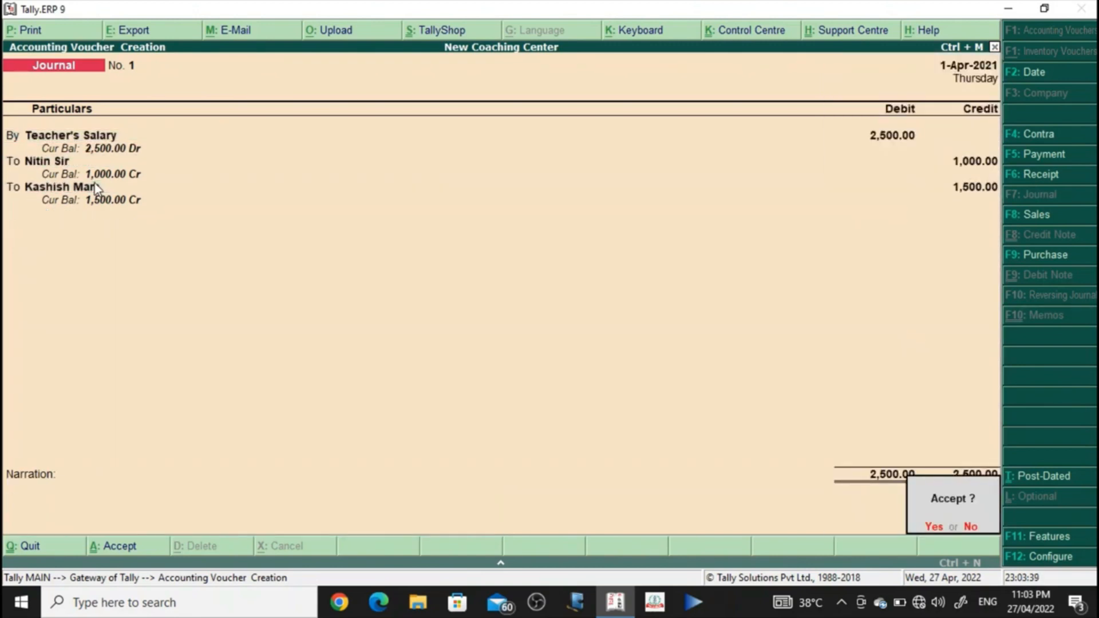
Step: Start the journal's narration and set the voucher date to 30-04-2021
{"action": "key", "text": "Return"}
{"action": "type", "text": "sala"}
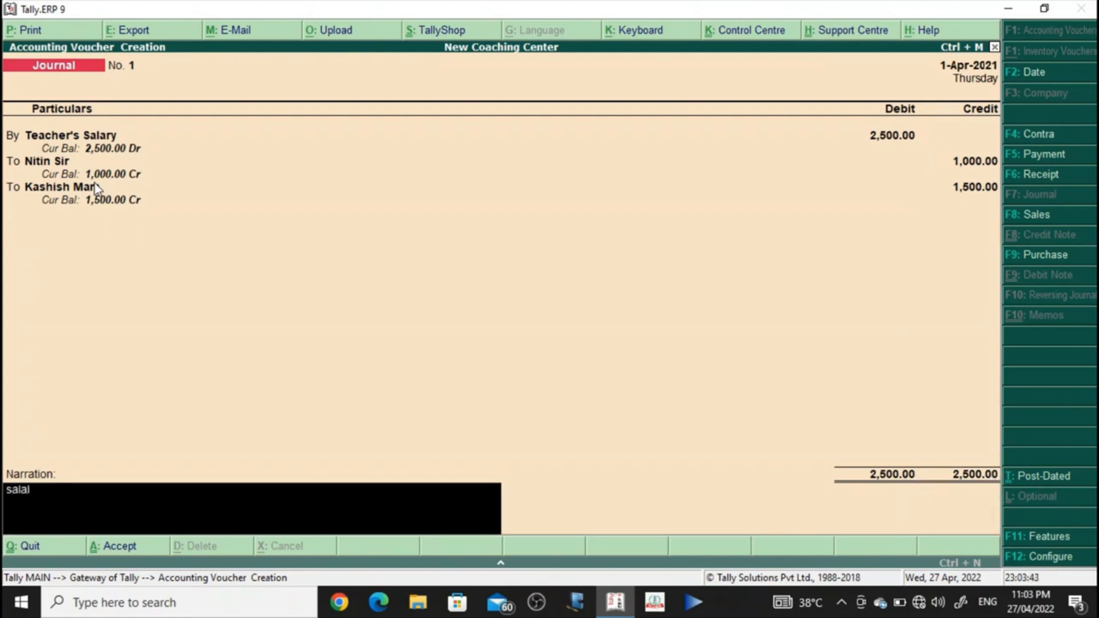
{"action": "key", "text": "F2"}
{"action": "type", "text": "30-04-2021"}
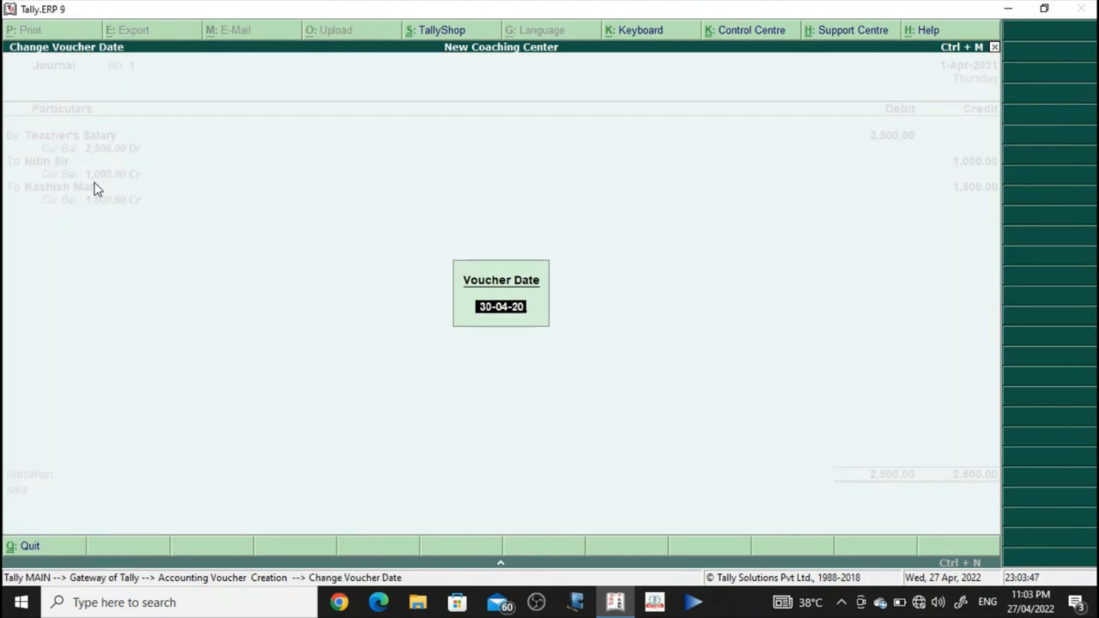
{"action": "key", "text": "Return"}
Step: Enter the narration "salary due for the month of april 2021" and save the journal voucher
{"action": "key", "text": "BackSpace"}
{"action": "key", "text": "BackSpace"}
{"action": "key", "text": "BackSpace"}
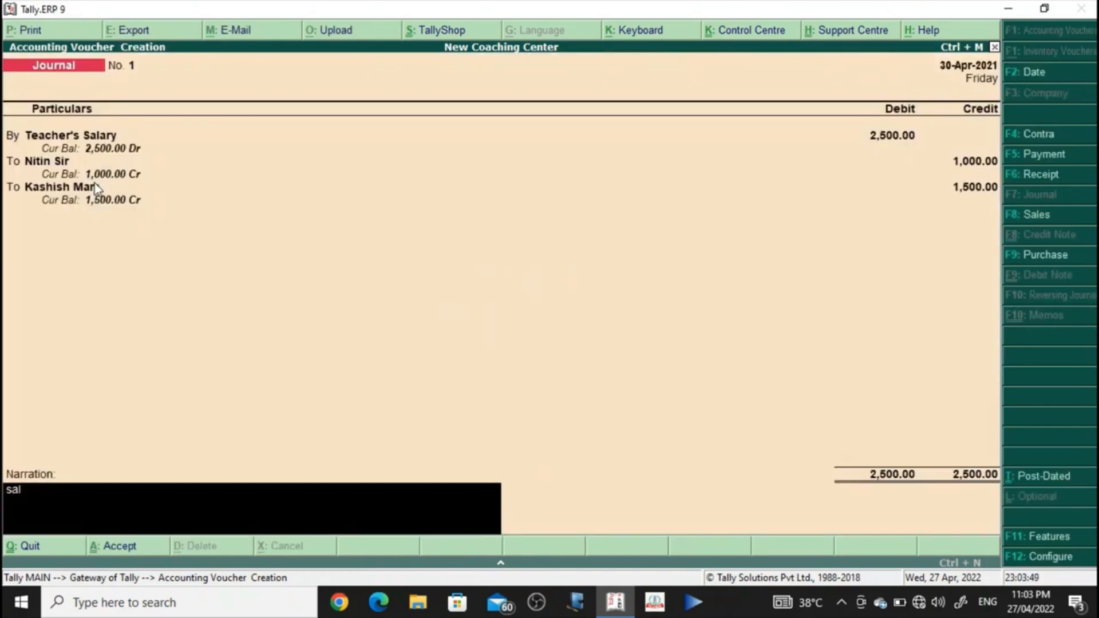
{"action": "type", "text": "alary dure for the n"}
{"action": "key", "text": "BackSpace"}
{"action": "type", "text": "month of"}
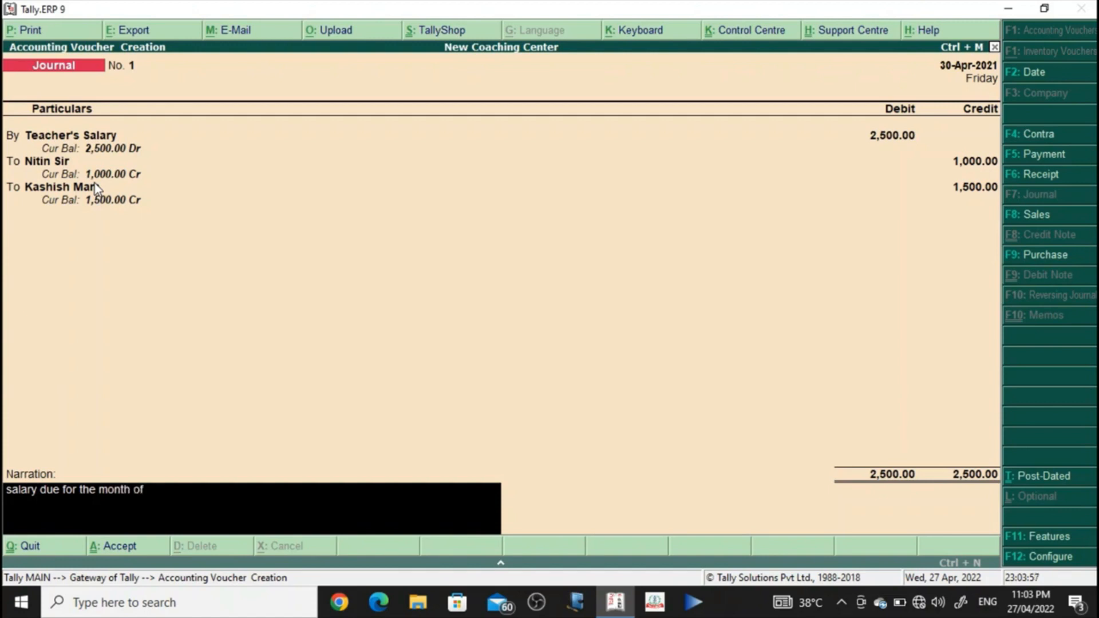
{"action": "type", "text": " april 2021"}
{"action": "key", "text": "Return"}
{"action": "key", "text": "Return"}
Step: Leave voucher entry and open the Profit & Loss account at the Teacher's Salary expense
{"action": "key", "text": "Escape"}
{"action": "key", "text": "Return"}
{"action": "key", "text": "Escape"}
{"action": "key", "text": "Escape"}
{"action": "key", "text": "p"}
{"action": "key", "text": "Down"}
{"action": "key", "text": "Down"}
{"action": "key", "text": "Up"}
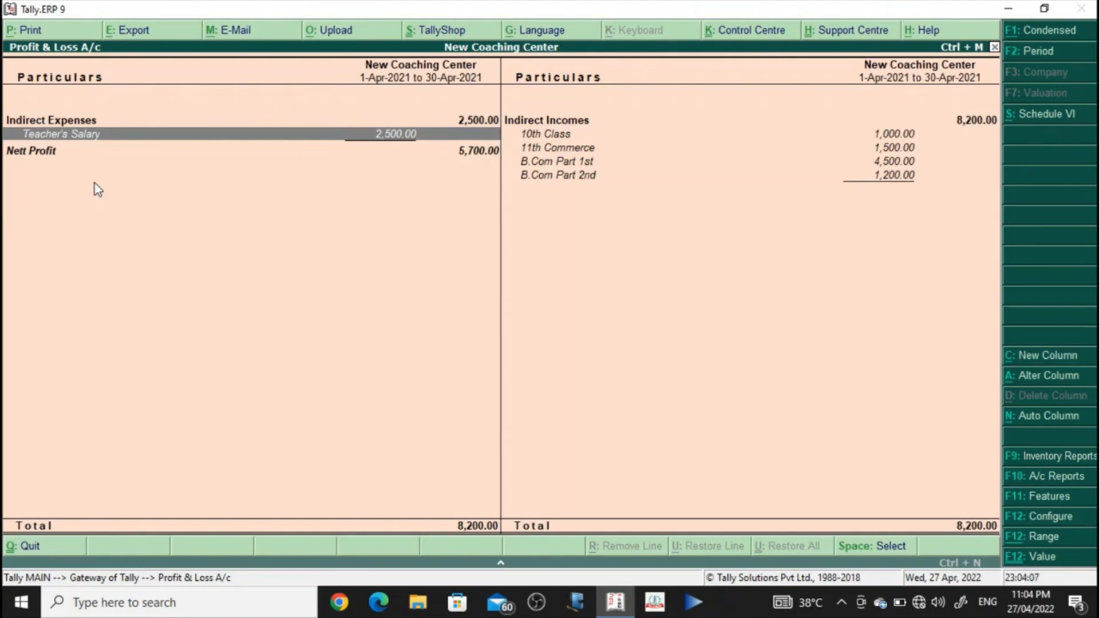
Step: Drill down from Teacher's Salary to its April journal voucher to check the entry, and return to the Gateway of Tally
{"action": "key", "text": "Return"}
{"action": "key", "text": "Return"}
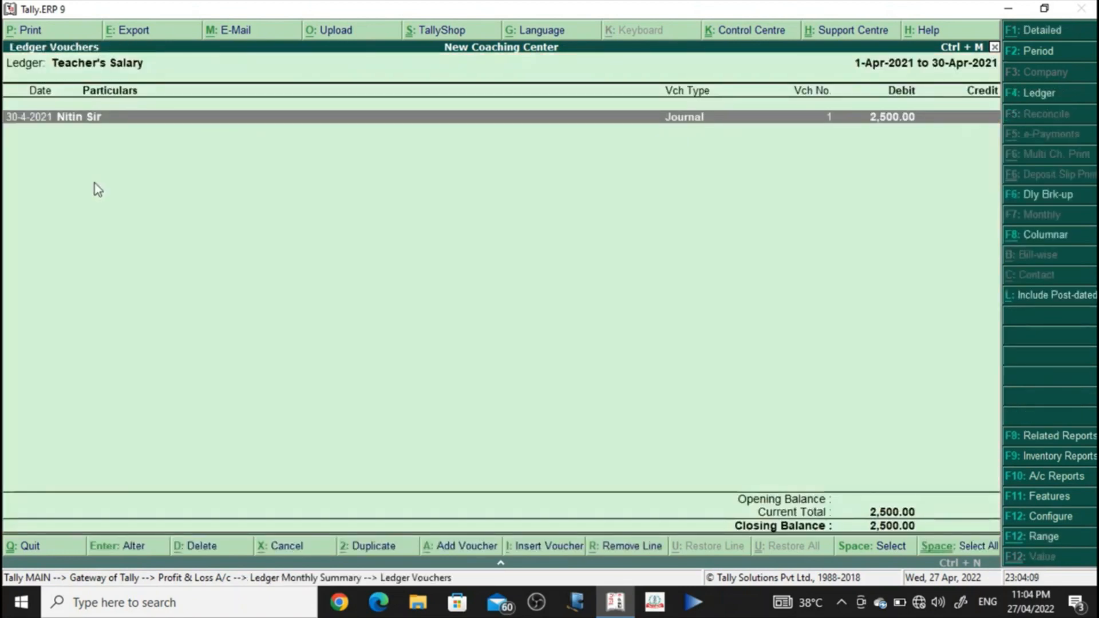
{"action": "key", "text": "Return"}
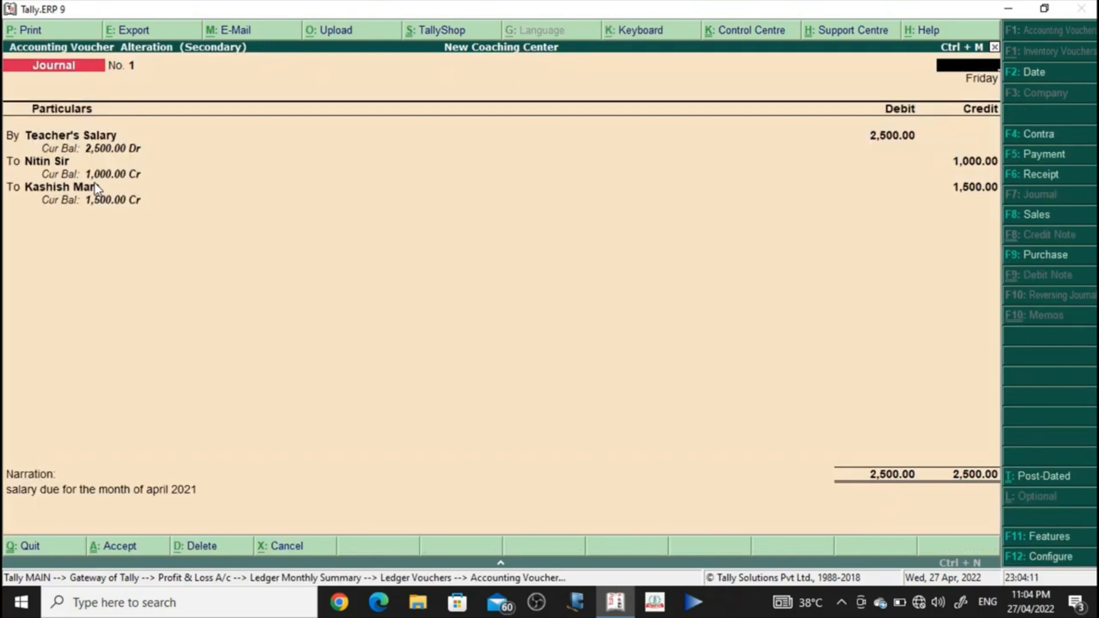
{"action": "key", "text": "Escape"}
{"action": "key", "text": "Escape"}
{"action": "key", "text": "Escape"}
{"action": "key", "text": "Escape"}
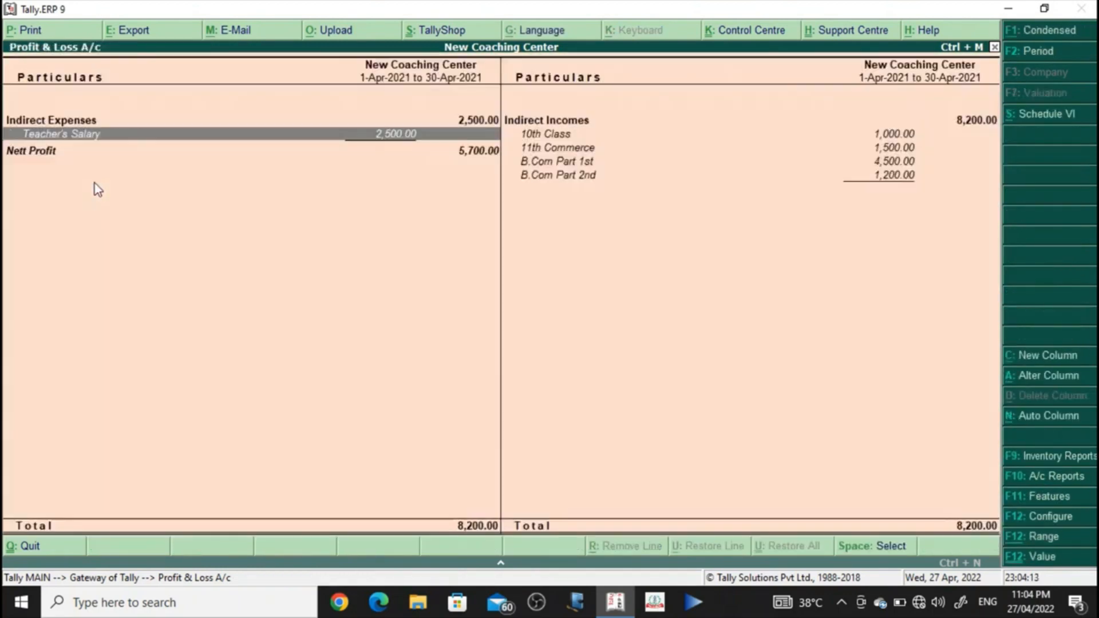
{"action": "key", "text": "Escape"}
{"action": "key", "text": "Escape"}
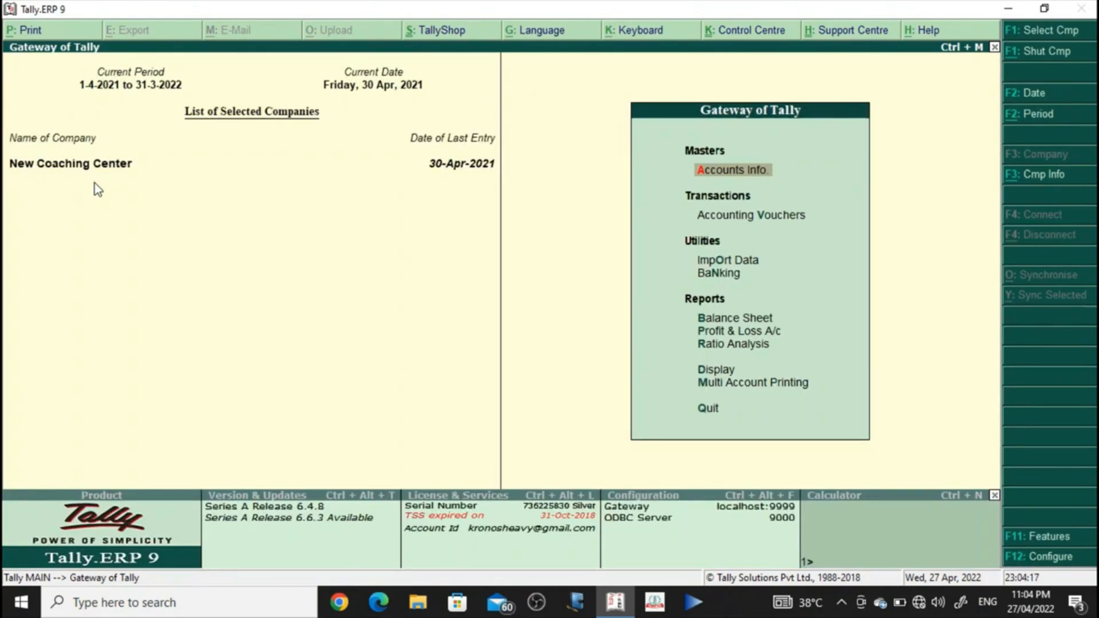
Step: Reopen the Profit & Loss account in detailed view and compare each class's fee income with the Teacher's Salary expense
{"action": "key", "text": "p"}
{"action": "key", "text": "alt+F1"}
{"action": "key", "text": "Right"}
{"action": "key", "text": "Down"}
{"action": "key", "text": "Down"}
{"action": "key", "text": "Down"}
{"action": "key", "text": "Down"}
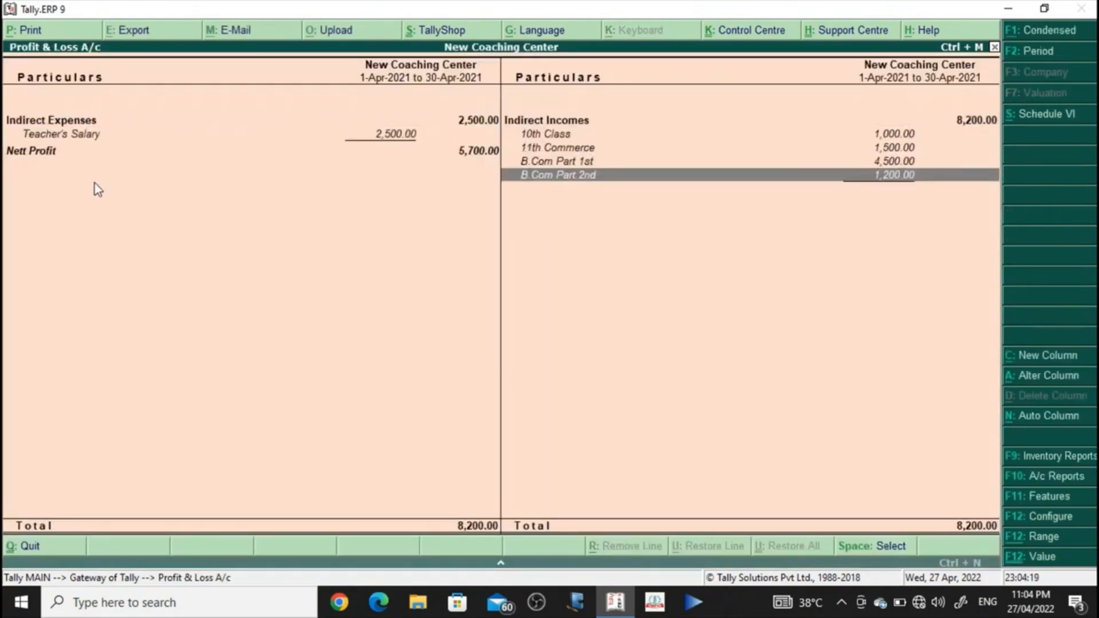
{"action": "key", "text": "Up"}
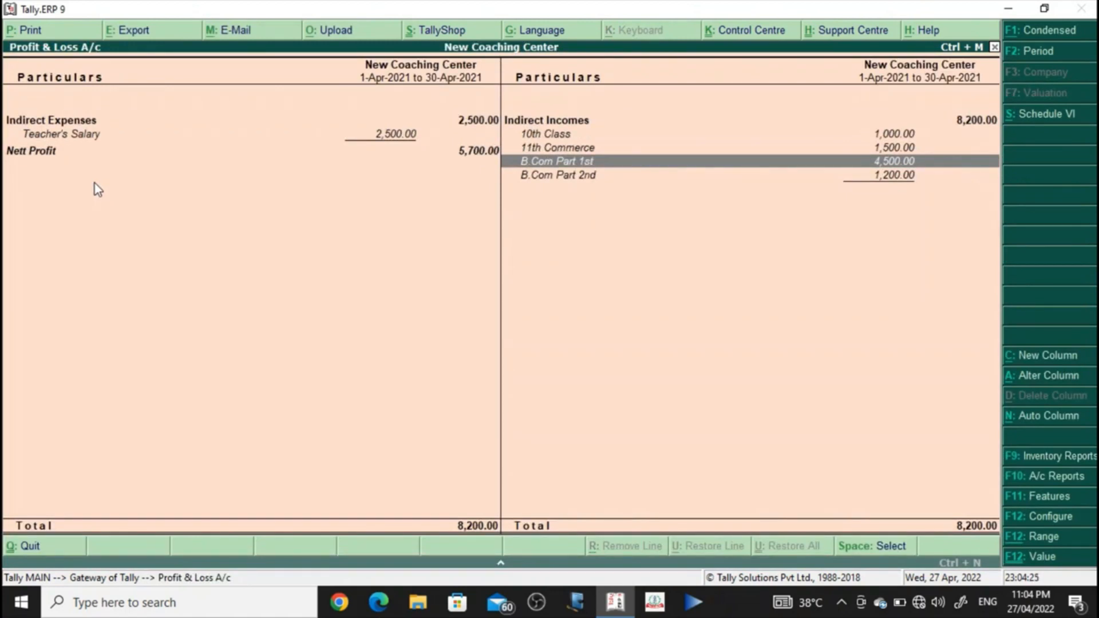
{"action": "key", "text": "Left"}
{"action": "key", "text": "Up"}
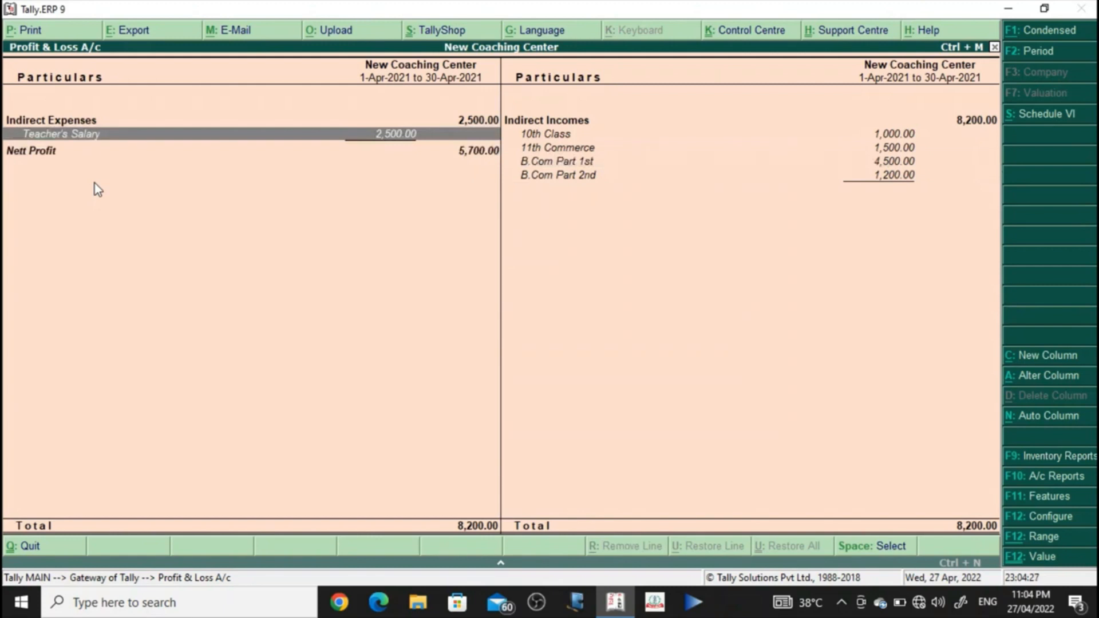
{"action": "key", "text": "Right"}
{"action": "key", "text": "Down"}
{"action": "key", "text": "Down"}
{"action": "key", "text": "Down"}
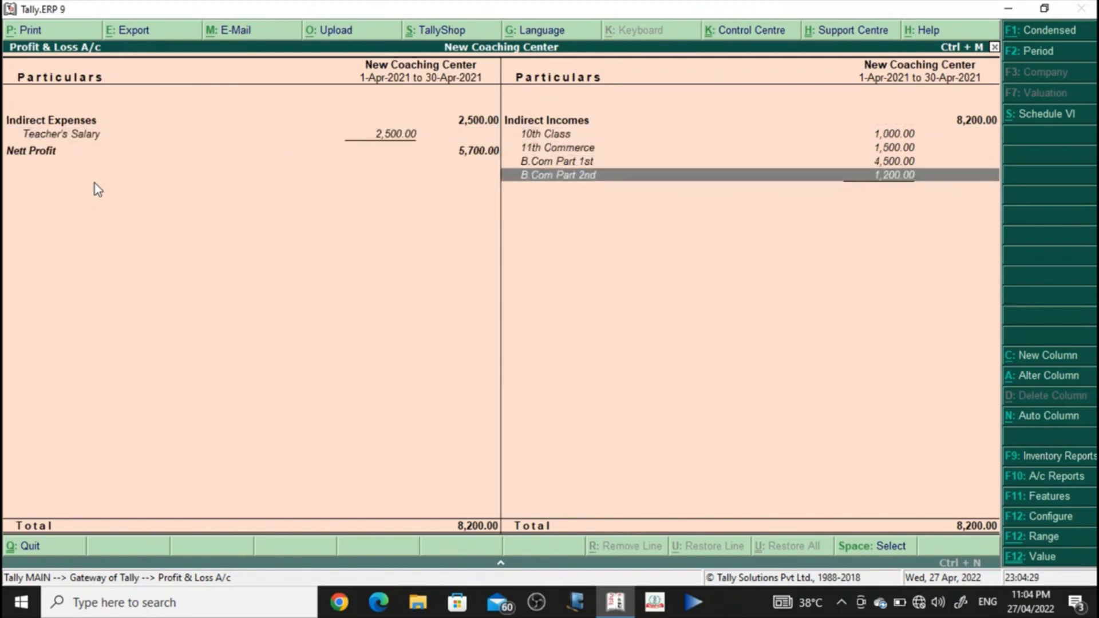
{"action": "key", "text": "Up"}
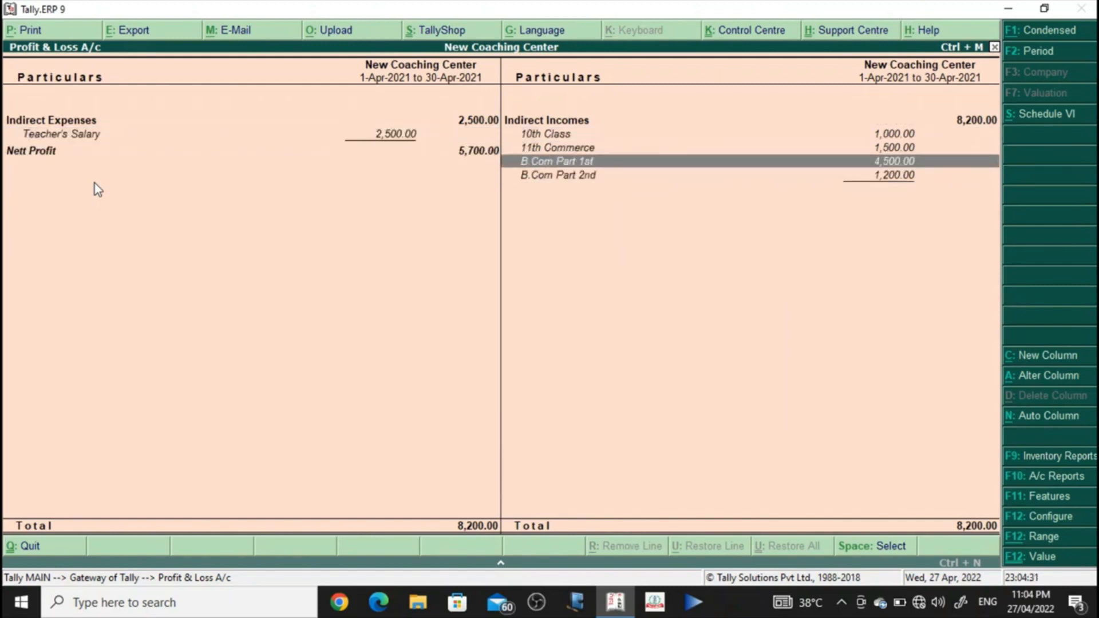
{"action": "key", "text": "Left"}
{"action": "key", "text": "Up"}
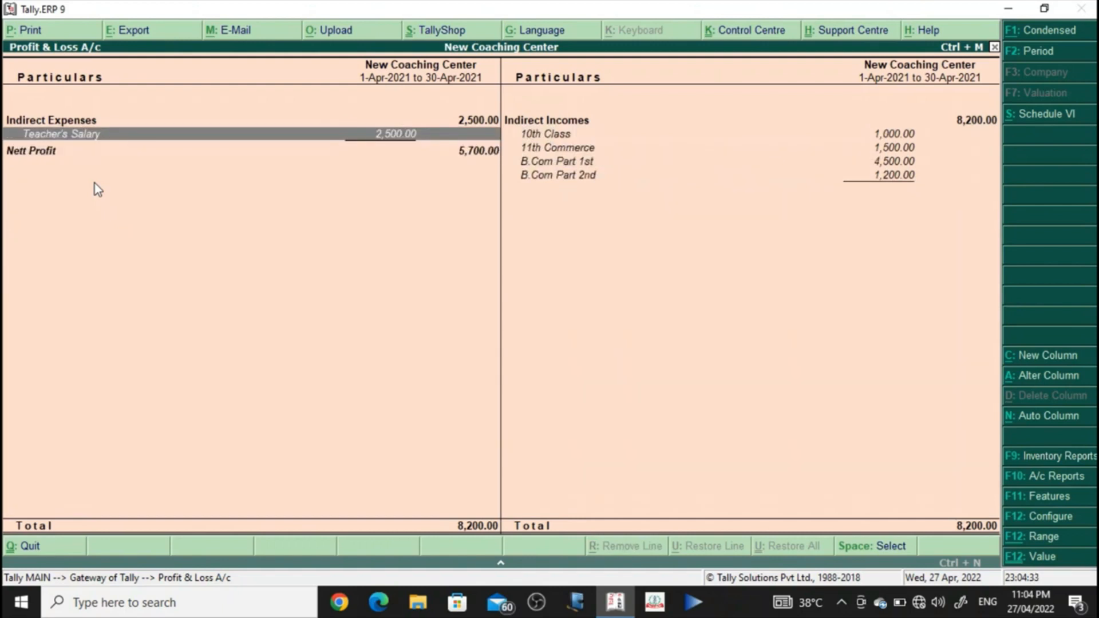
Step: Review the class fee incomes and the Nett Profit line in the Profit & Loss account
{"action": "key", "text": "Right"}
{"action": "key", "text": "Down"}
{"action": "key", "text": "Down"}
{"action": "key", "text": "Down"}
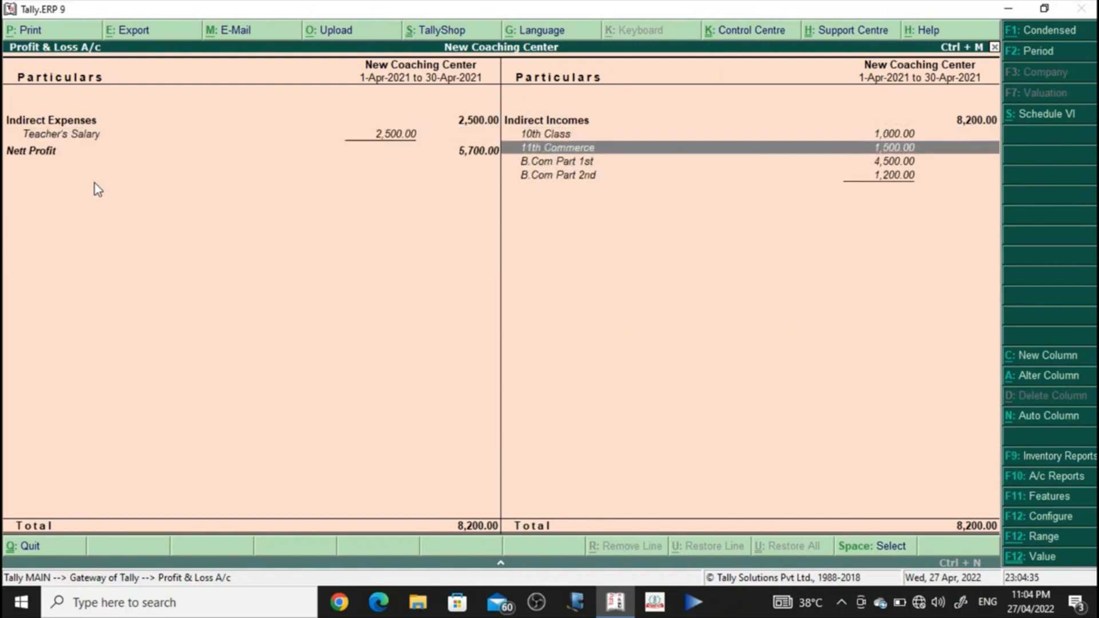
{"action": "key", "text": "Up"}
{"action": "key", "text": "Left"}
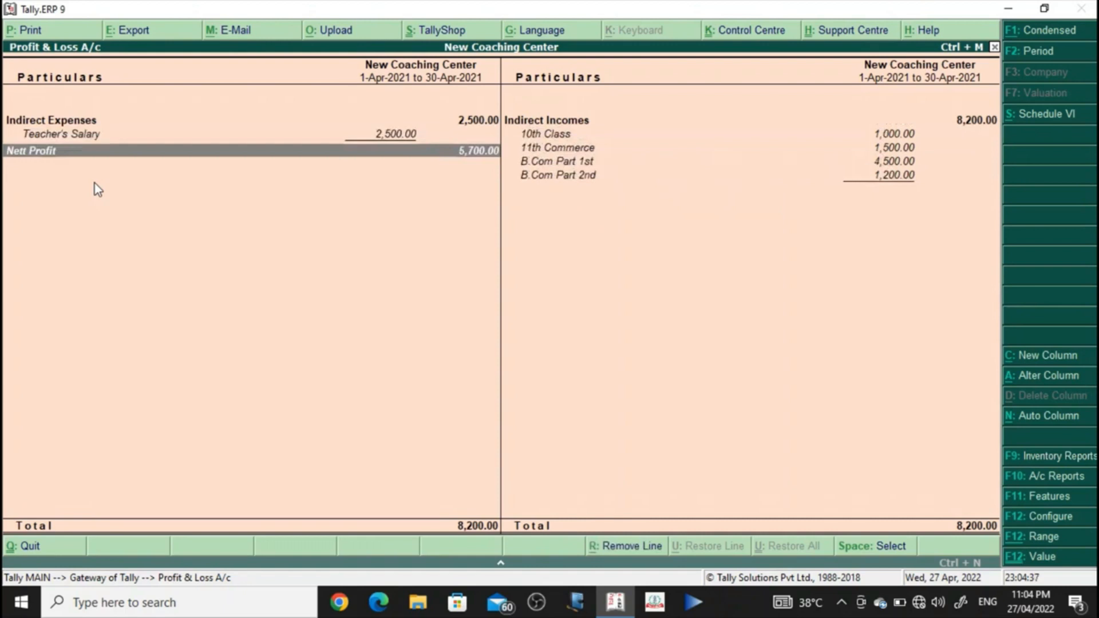
{"action": "key", "text": "Up"}
Step: Reopen the Profit & Loss account in detailed view to check the B.Com Part 1st fee income, and return to the Gateway of Tally
{"action": "key", "text": "Escape"}
{"action": "key", "text": "Escape"}
{"action": "key", "text": "Escape"}
{"action": "key", "text": "p"}
{"action": "key", "text": "alt+F1"}
{"action": "key", "text": "Right"}
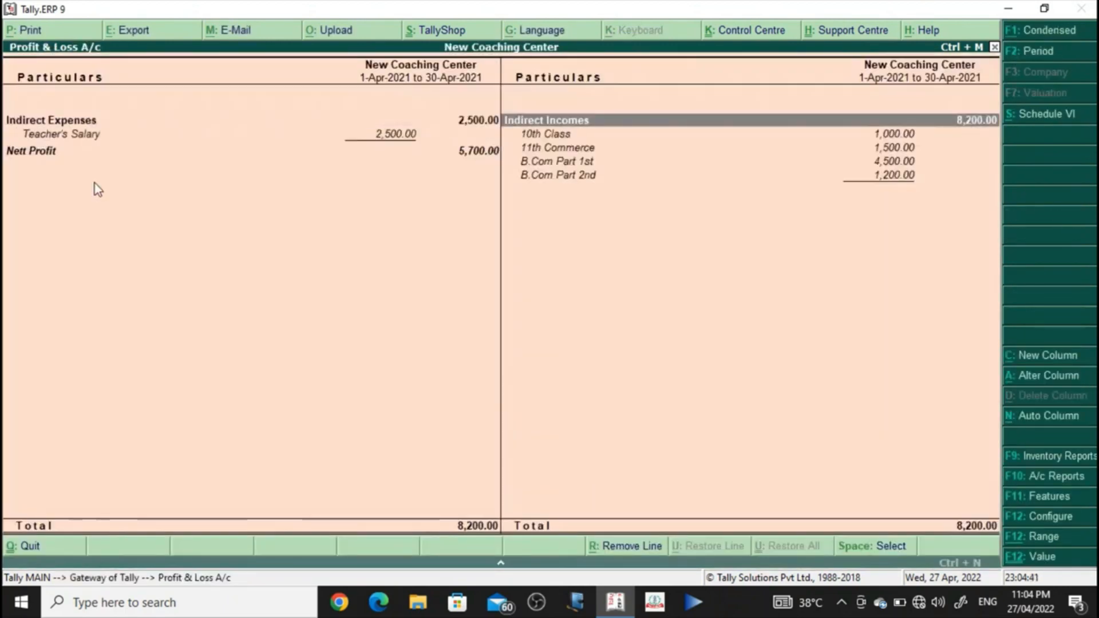
{"action": "key", "text": "Down"}
{"action": "key", "text": "Down"}
{"action": "key", "text": "Down"}
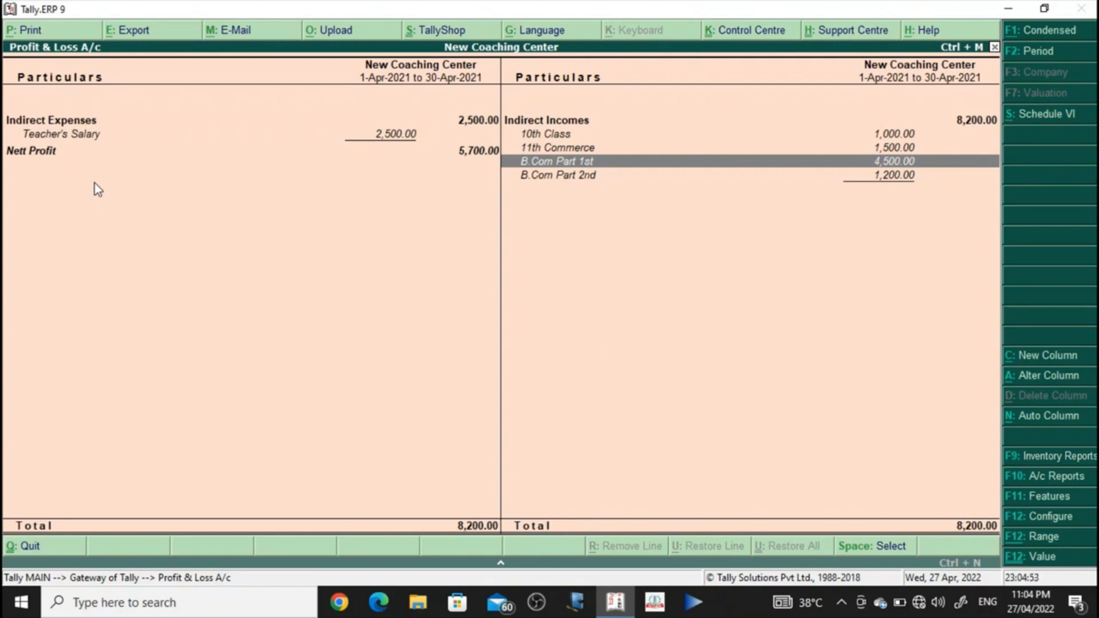
{"action": "key", "text": "Escape"}
{"action": "key", "text": "Escape"}
{"action": "key", "text": "Escape"}
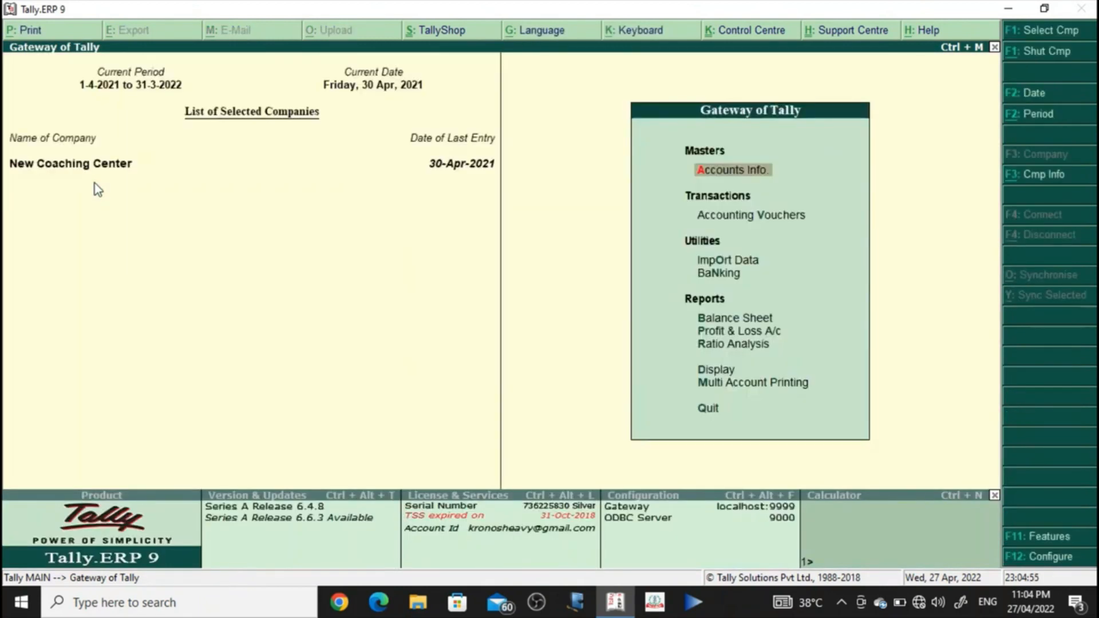
Step: Start a new journal voucher debiting the B.Com Part 1st teacher's salary ledger with 1,800, calculated as 4500*.40
{"action": "key", "text": "v"}
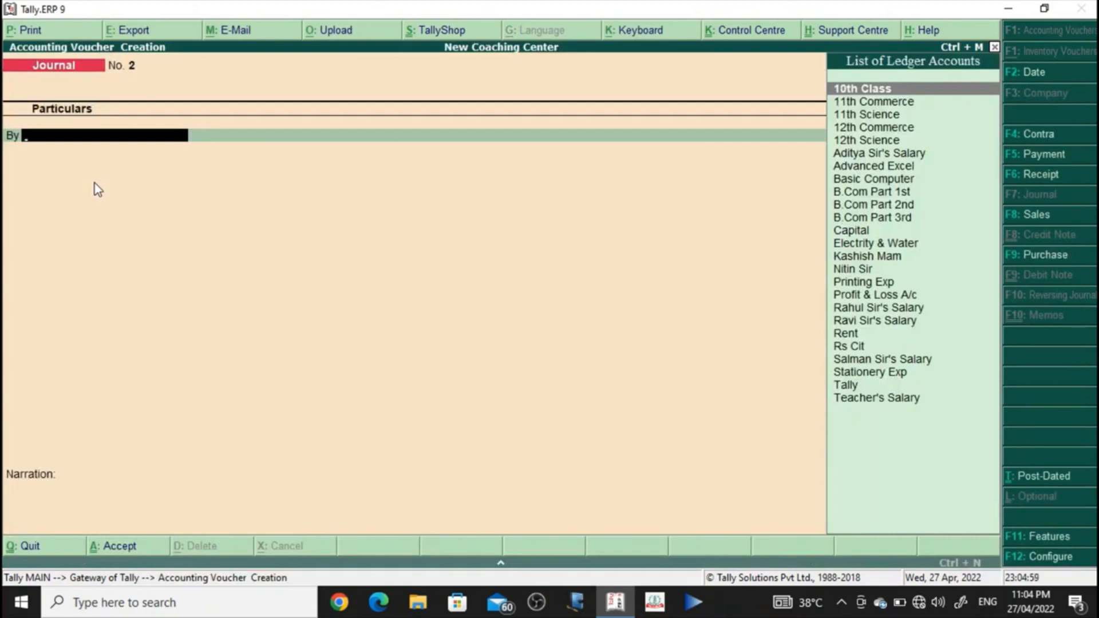
{"action": "type", "text": "Ra"}
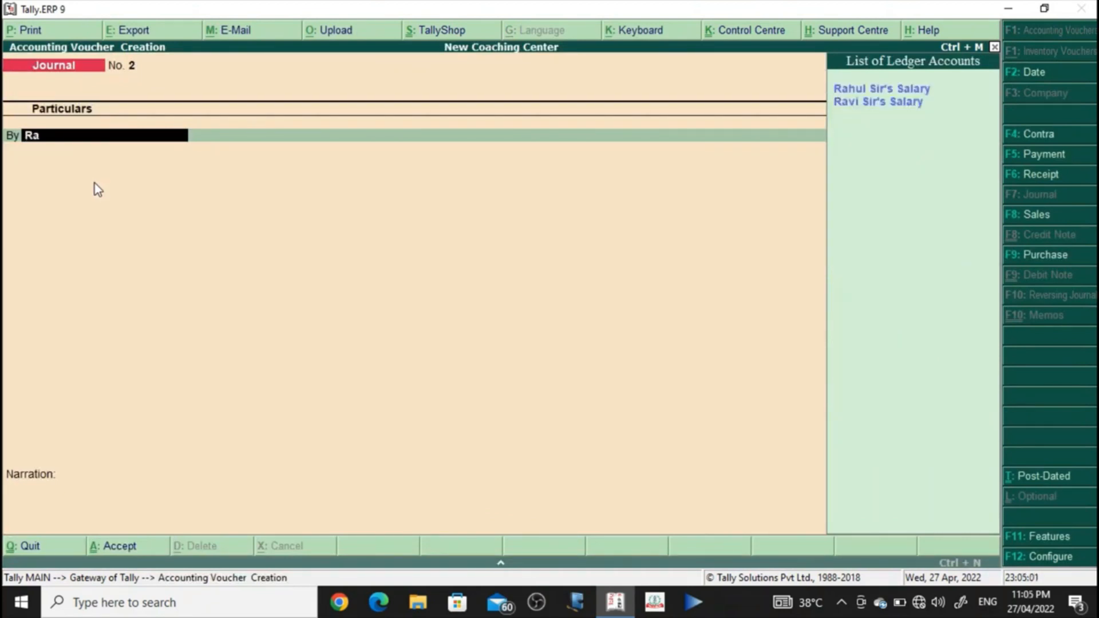
{"action": "key", "text": "Down"}
{"action": "key", "text": "Return"}
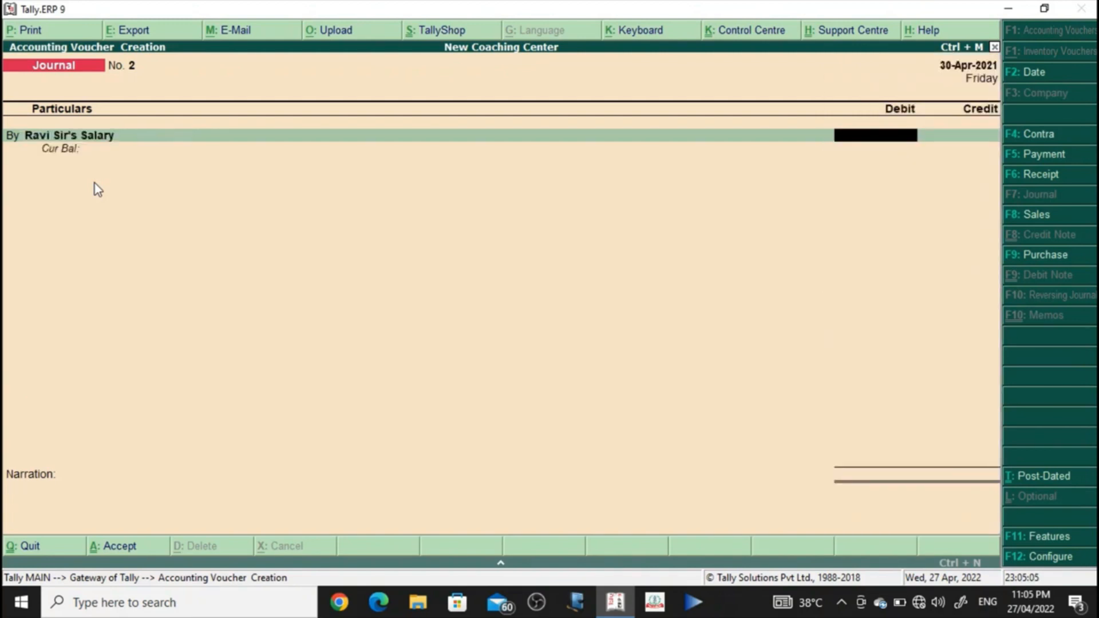
{"action": "key", "text": "ctrl+n"}
{"action": "type", "text": "4500"}
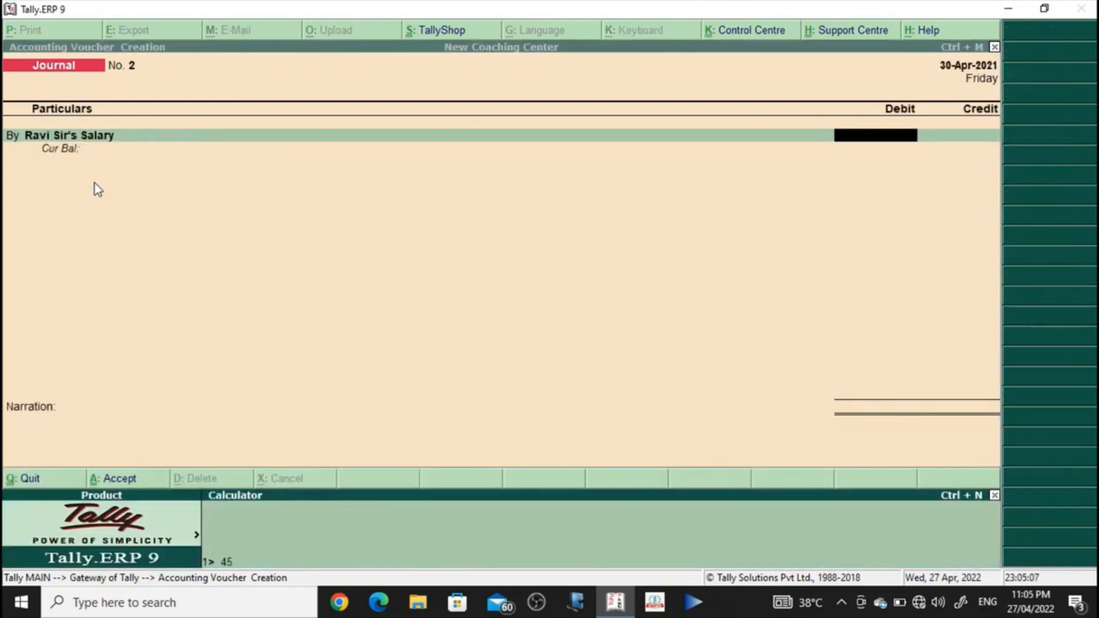
{"action": "type", "text": ".4"}
{"action": "key", "text": "Return"}
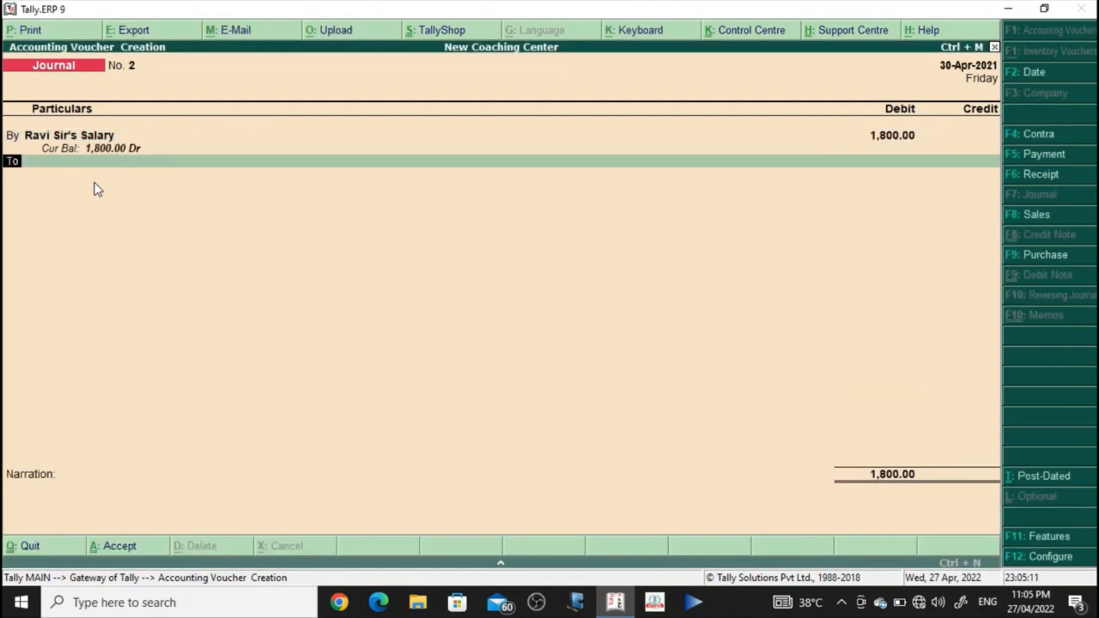
Step: Create a ledger in the B.Com Part 1st teacher's name under Sundry Creditors and credit it with 1,800
{"action": "key", "text": "Return"}
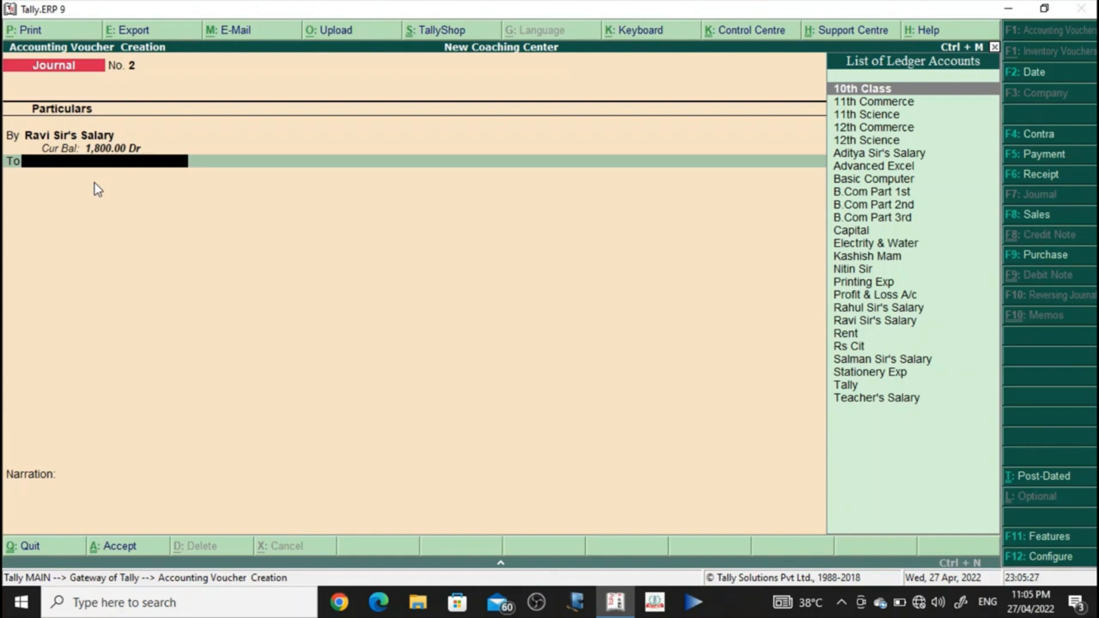
{"action": "key", "text": "alt+c"}
{"action": "type", "text": "Ravi Sir"}
{"action": "key", "text": "Return"}
{"action": "key", "text": "Return"}
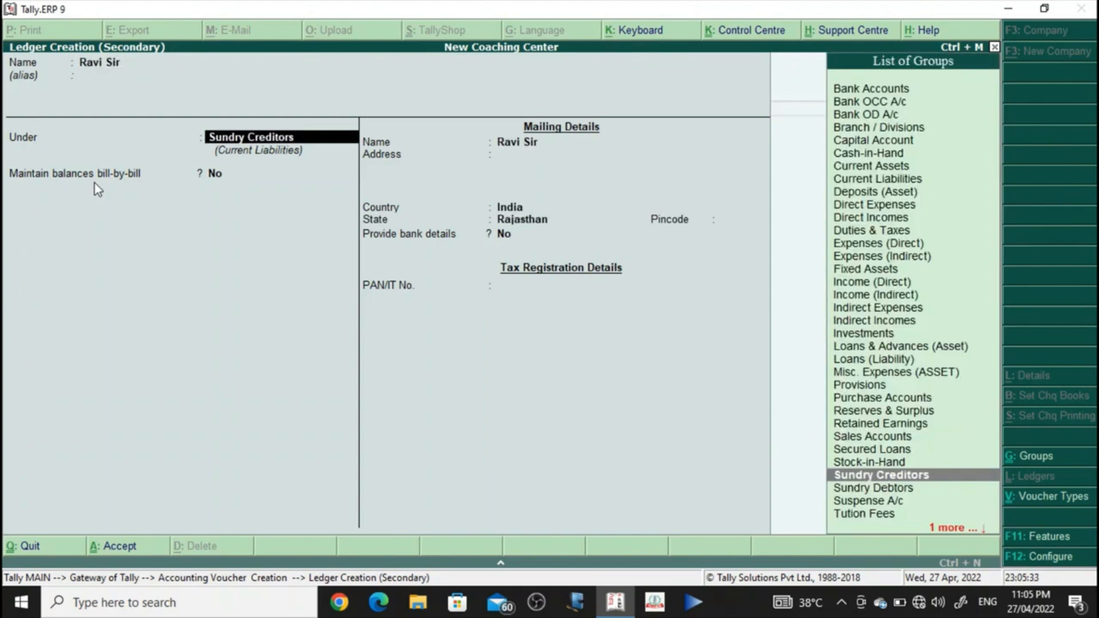
{"action": "key", "text": "ctrl+a"}
{"action": "key", "text": "Return"}
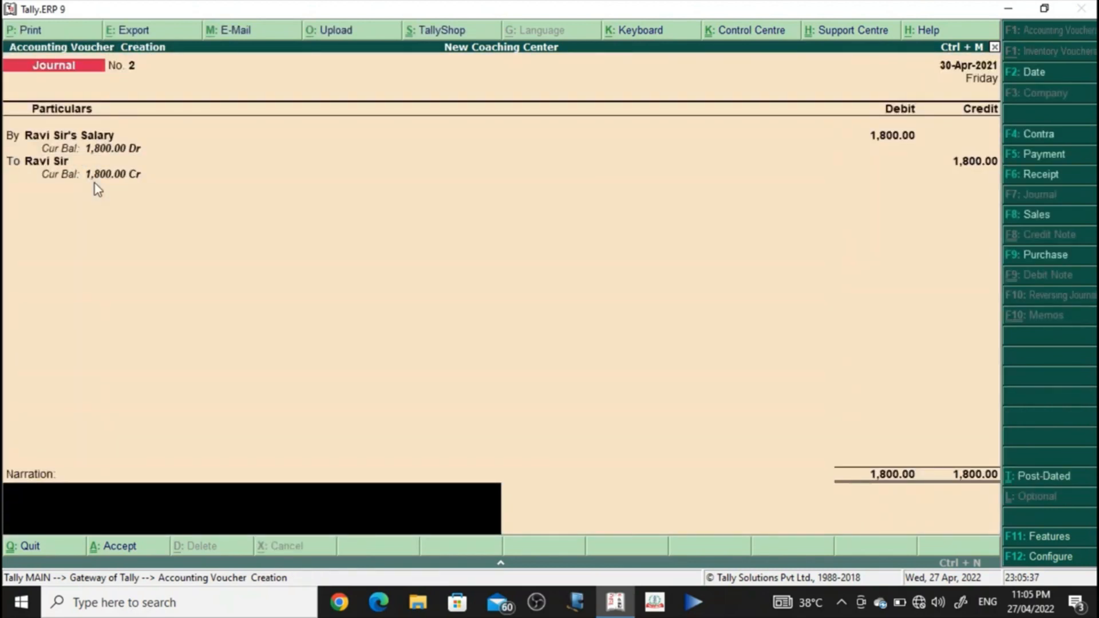
Step: Enter the narration "salary due for the month april 2021 (4500*40%)" and save the journal voucher
{"action": "type", "text": "4500"}
{"action": "key", "text": "BackSpace"}
{"action": "key", "text": "BackSpace"}
{"action": "key", "text": "BackSpace"}
{"action": "key", "text": "BackSpace"}
{"action": "type", "text": "salary due for the month"}
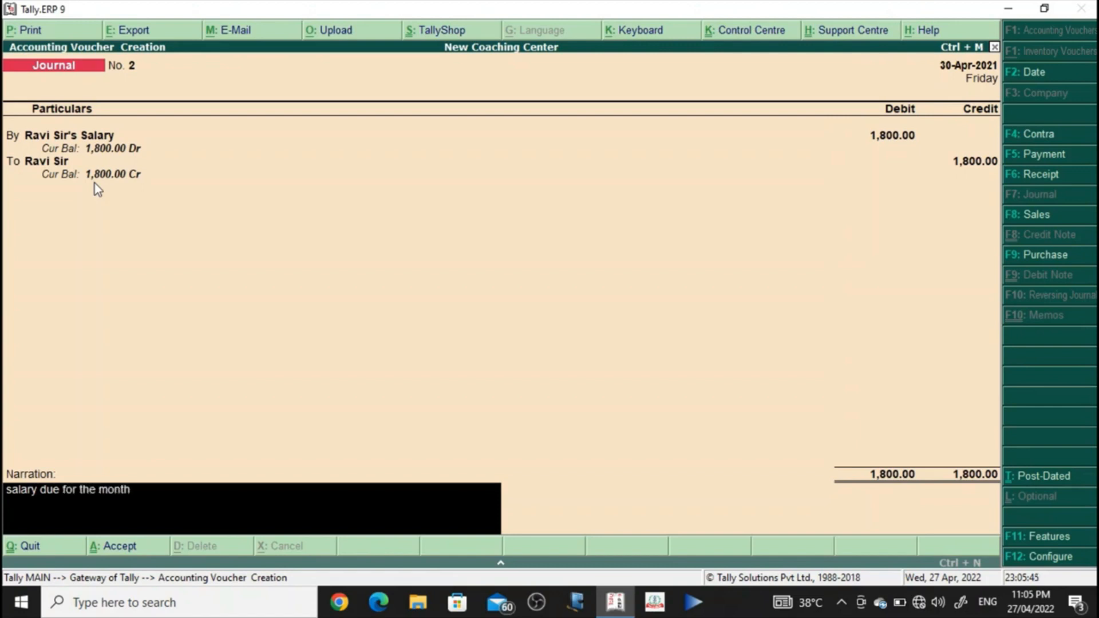
{"action": "type", "text": " april 2021 (4500*"}
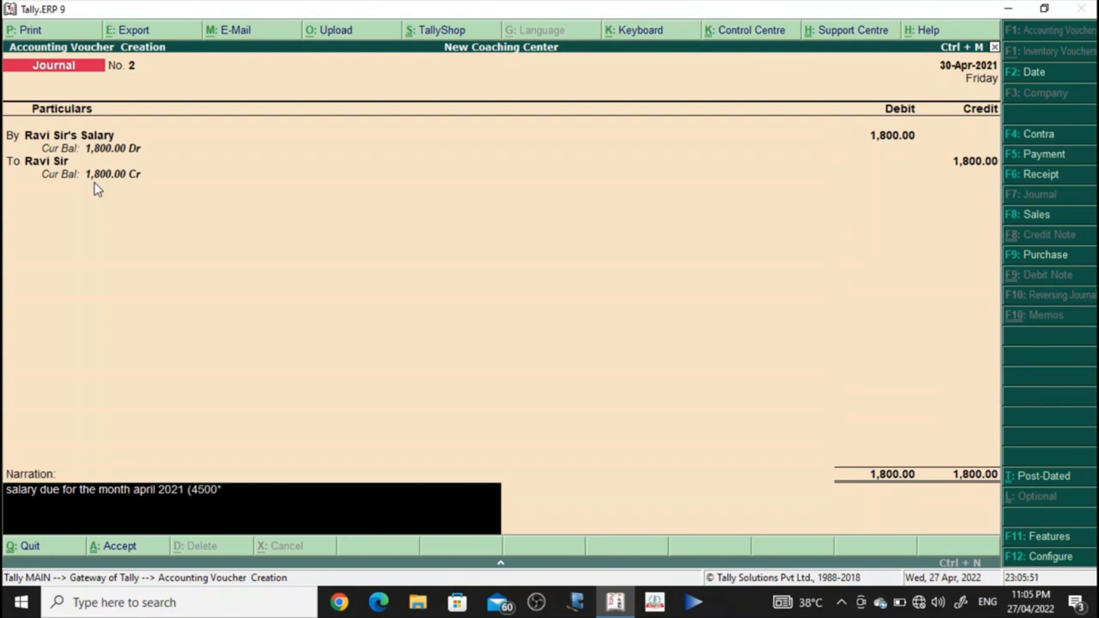
{"action": "type", "text": "40%)"}
{"action": "key", "text": "Return"}
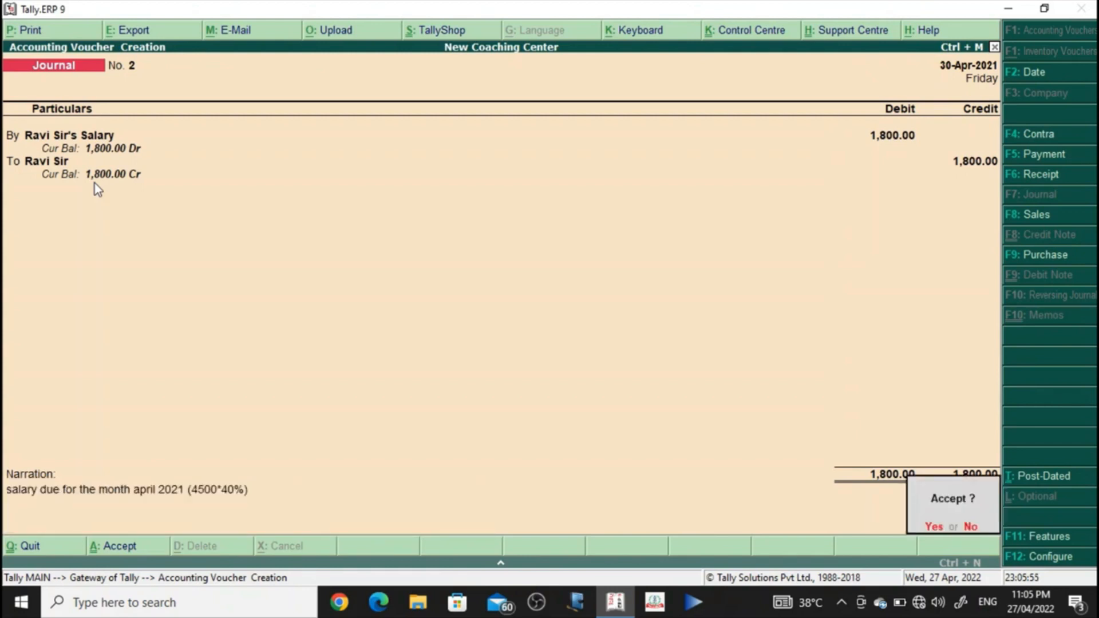
{"action": "key", "text": "Return"}
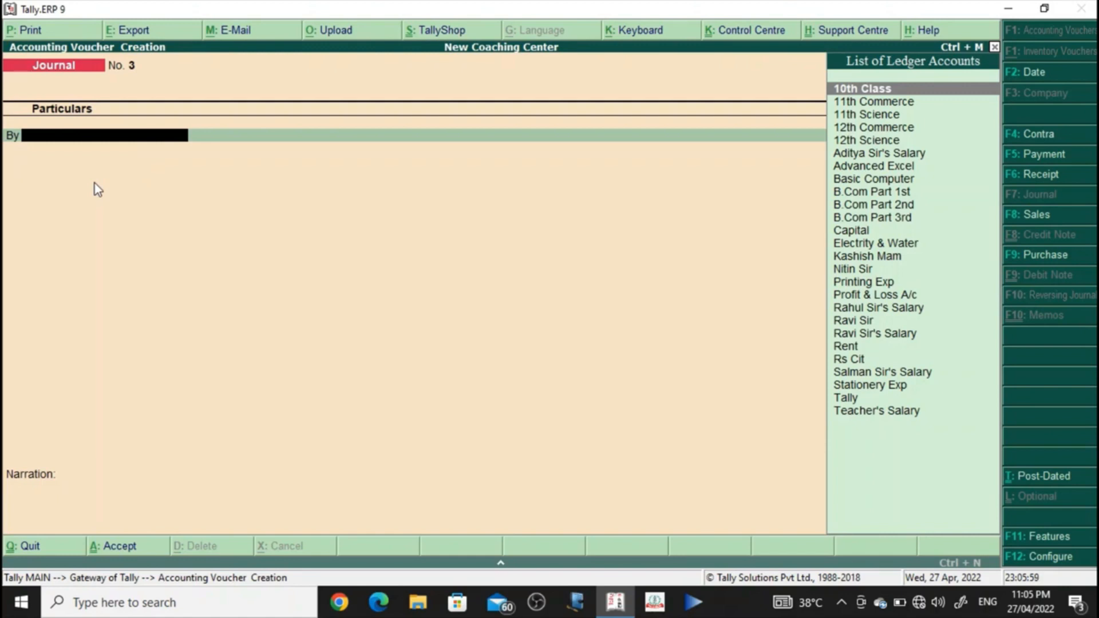
Step: Check the B.Com Part 2nd fee income in the detailed Profit & Loss account and return to the Gateway of Tally
{"action": "key", "text": "Escape"}
{"action": "key", "text": "Escape"}
{"action": "key", "text": "Escape"}
{"action": "key", "text": "p"}
{"action": "key", "text": "alt+F1"}
{"action": "key", "text": "Right"}
{"action": "key", "text": "Down"}
{"action": "key", "text": "Down"}
{"action": "key", "text": "Down"}
{"action": "key", "text": "Down"}
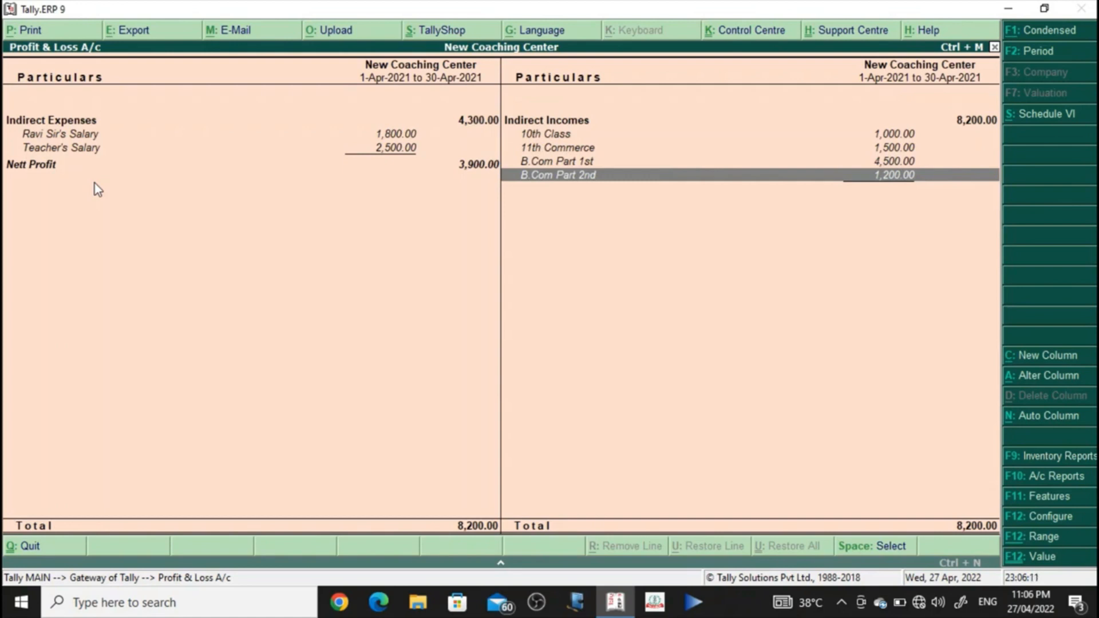
{"action": "key", "text": "Escape"}
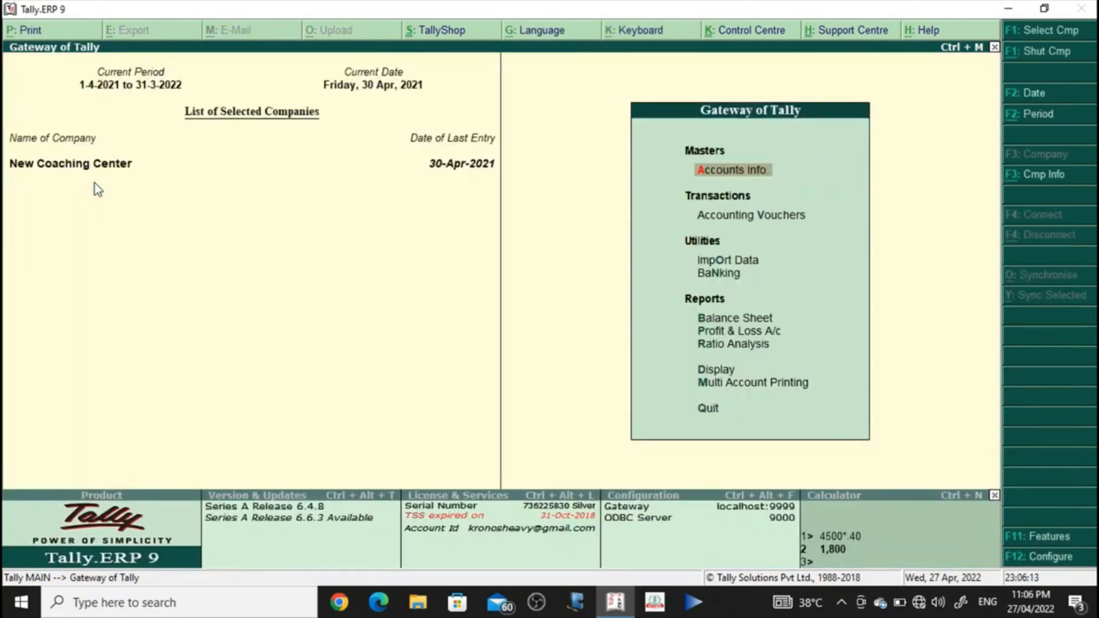
Step: Start a new journal voucher debiting the B.Com Part 2nd teacher's salary ledger with 600, calculated as 1200*.50
{"action": "type", "text": "vAd"}
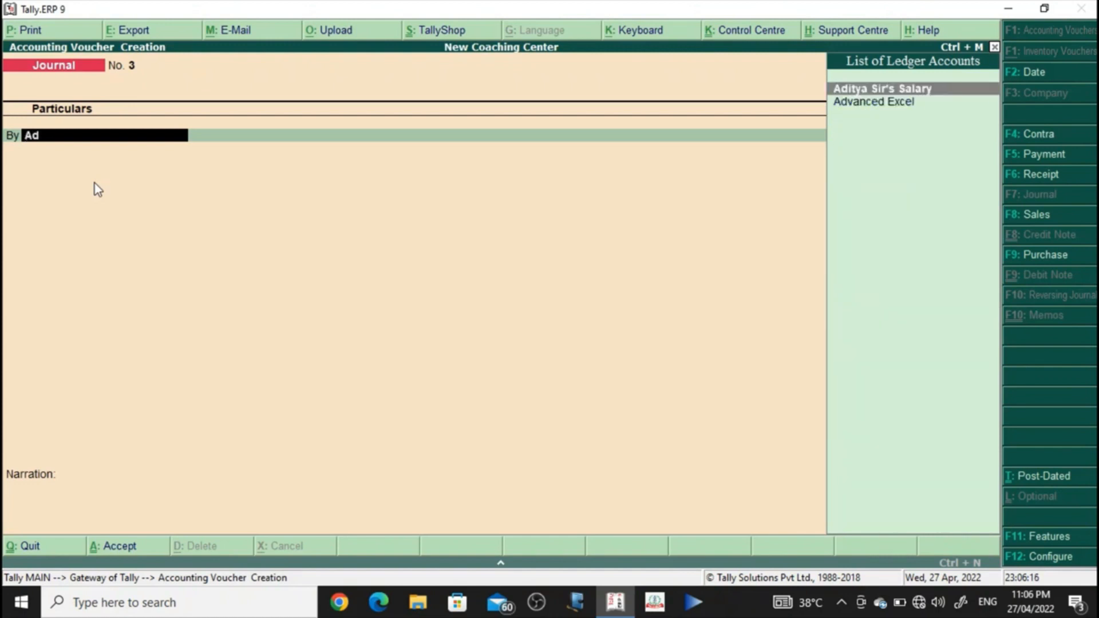
{"action": "key", "text": "Return"}
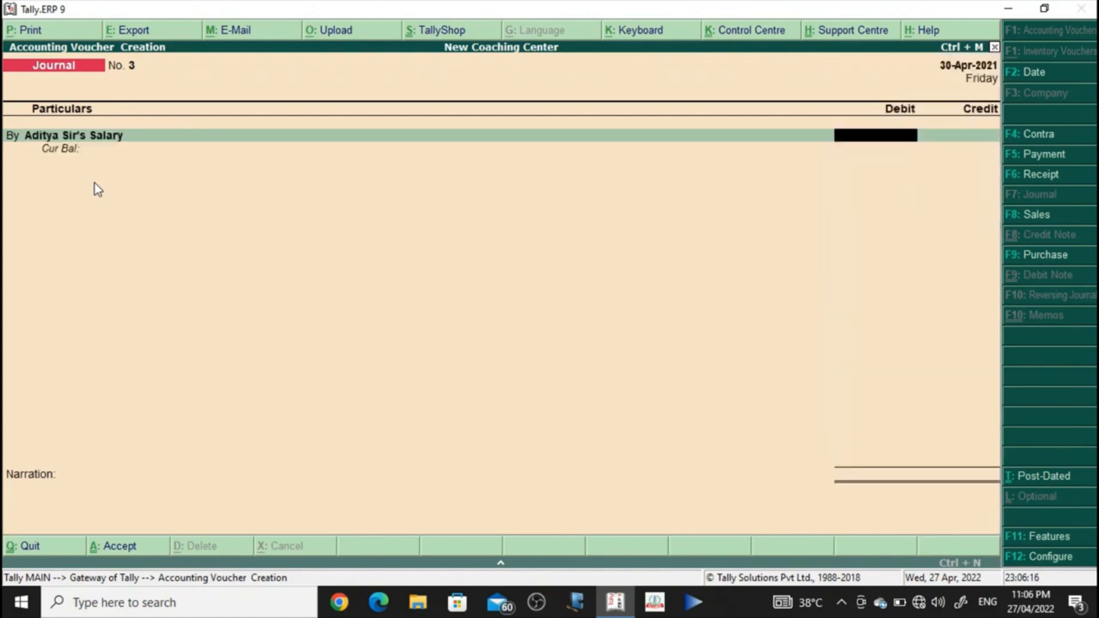
{"action": "key", "text": "ctrl+n"}
{"action": "type", "text": "1200"}
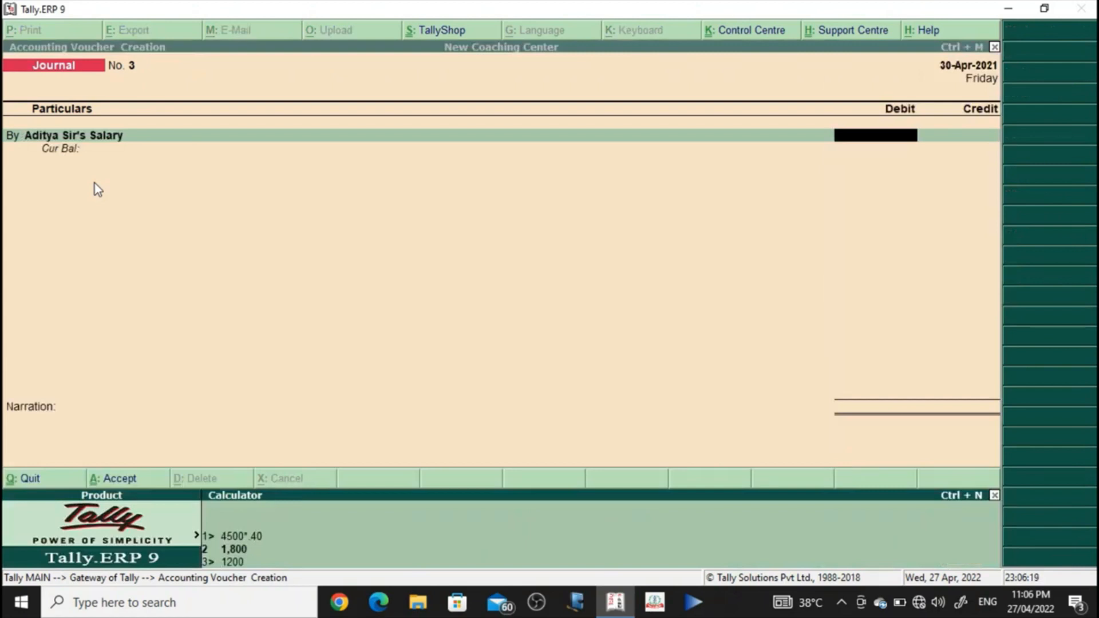
{"action": "type", "text": "*.50"}
{"action": "key", "text": "Return"}
Step: Create a ledger in the B.Com Part 2nd teacher's name under Sundry Creditors and credit it with 600
{"action": "key", "text": "Return"}
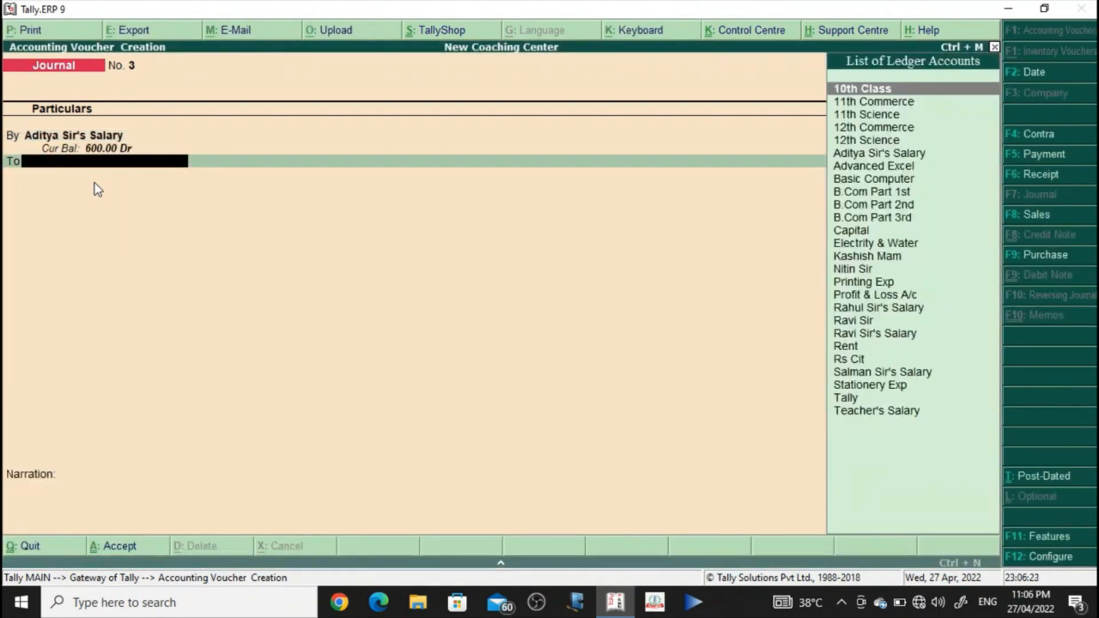
{"action": "key", "text": "alt+c"}
{"action": "type", "text": "Aditya Sir"}
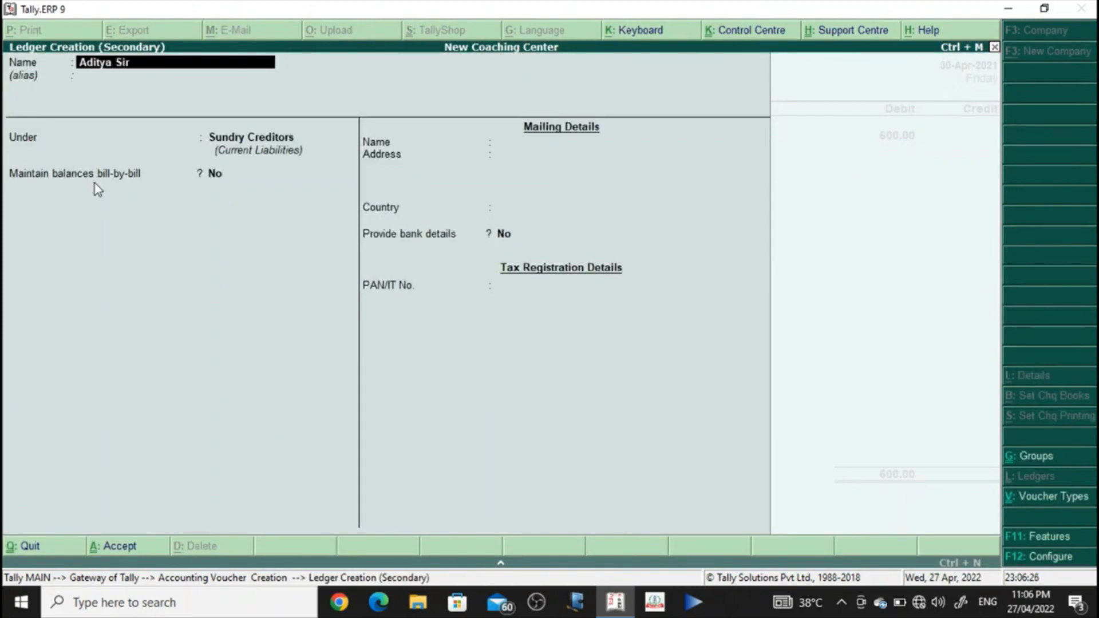
{"action": "key", "text": "Return"}
{"action": "key", "text": "Return"}
{"action": "key", "text": "ctrl+a"}
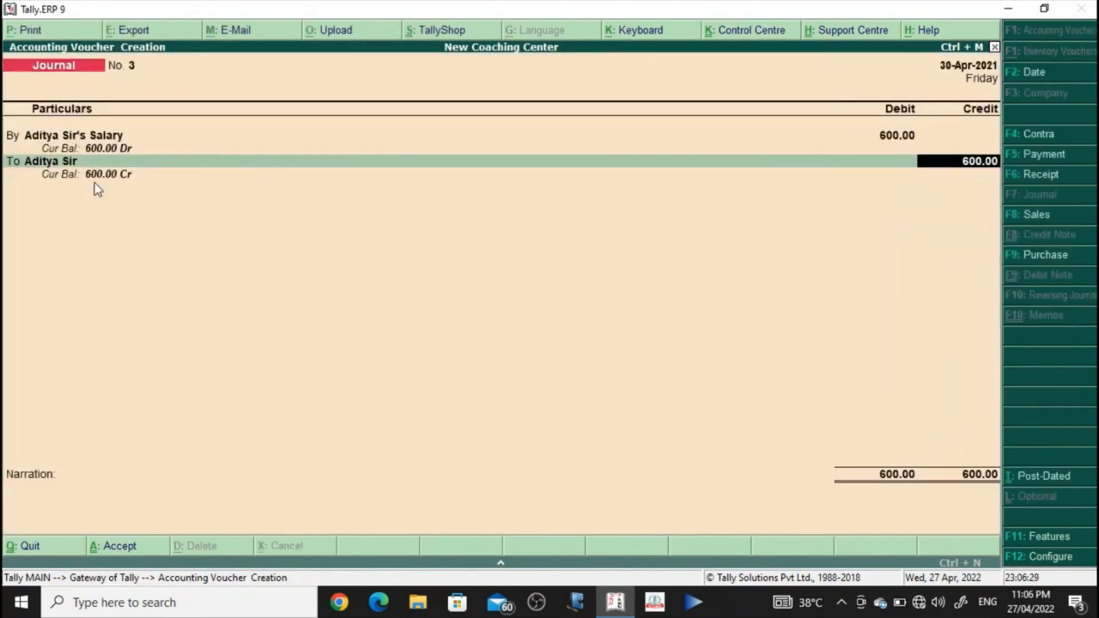
{"action": "key", "text": "Return"}
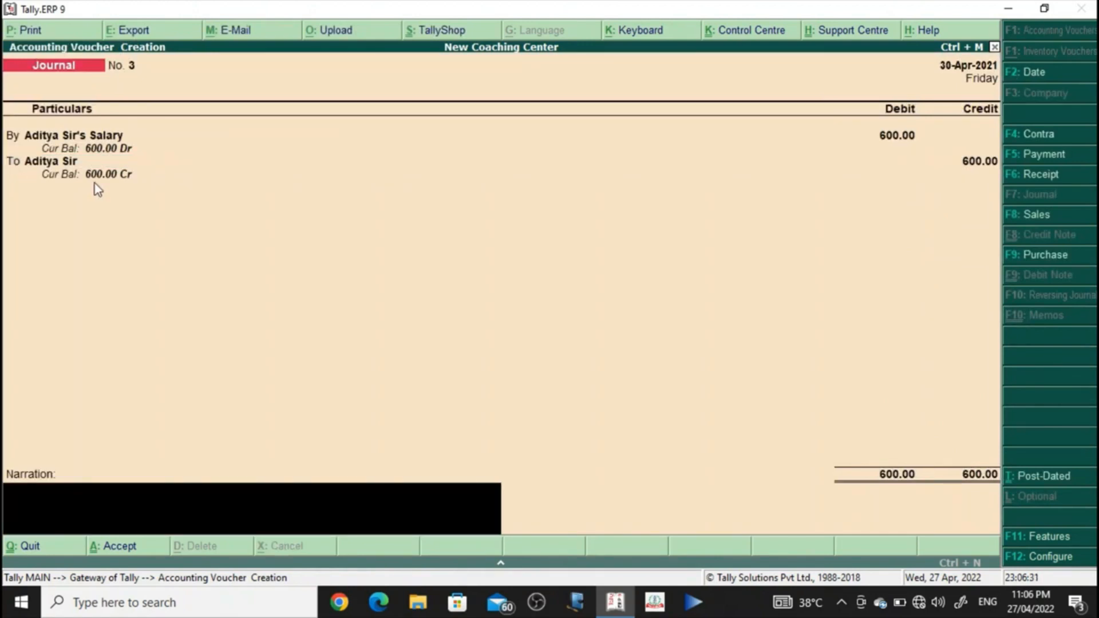
Step: Reuse the previous narration, change it to "salary due for the month april 2021 (600*50%)", and save the journal voucher
{"action": "key", "text": "ctrl+alt+v"}
{"action": "key", "text": "BackSpace"}
{"action": "key", "text": "BackSpace"}
{"action": "key", "text": "BackSpace"}
{"action": "key", "text": "BackSpace"}
{"action": "key", "text": "BackSpace"}
{"action": "key", "text": "BackSpace"}
{"action": "key", "text": "BackSpace"}
{"action": "key", "text": "BackSpace"}
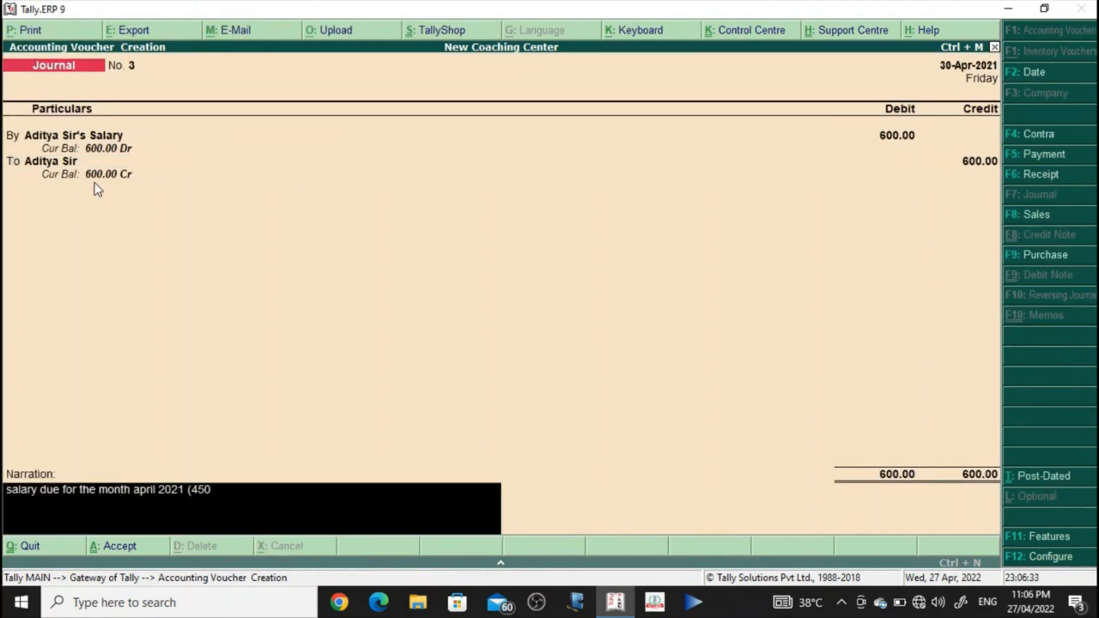
{"action": "key", "text": "BackSpace"}
{"action": "type", "text": "600*50"}
{"action": "key", "text": "BackSpace"}
{"action": "key", "text": "BackSpace"}
{"action": "type", "text": "50%)"}
{"action": "key", "text": "Return"}
{"action": "key", "text": "Return"}
Step: Leave voucher entry, open the Profit & Loss account in detailed view, and review the fee incomes by class
{"action": "key", "text": "Escape"}
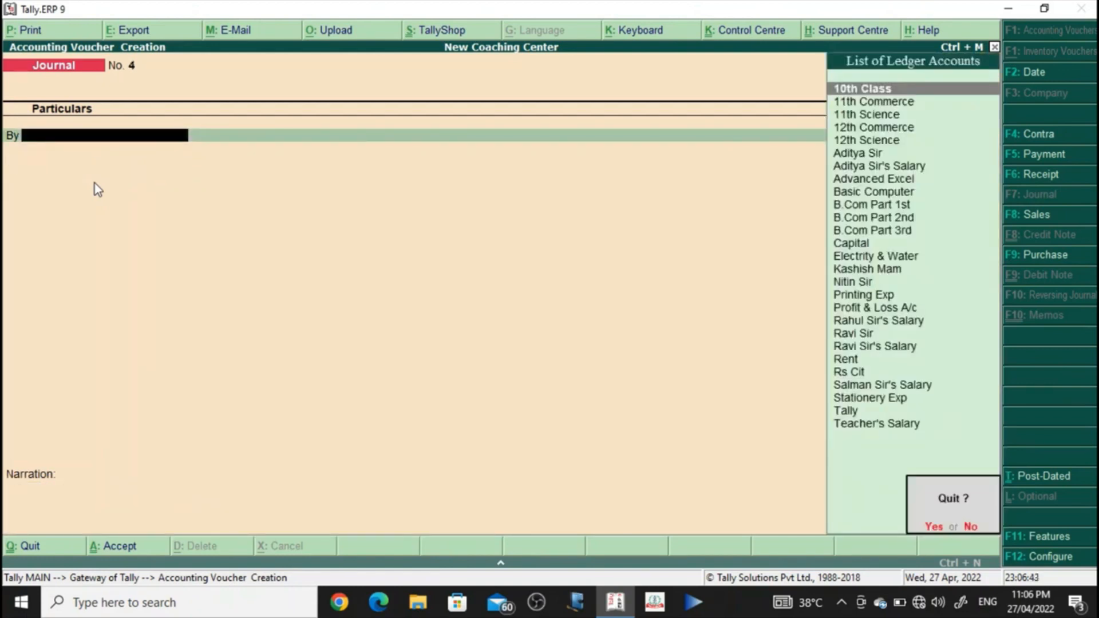
{"action": "key", "text": "y"}
{"action": "key", "text": "Up"}
{"action": "key", "text": "p"}
{"action": "key", "text": "alt+F1"}
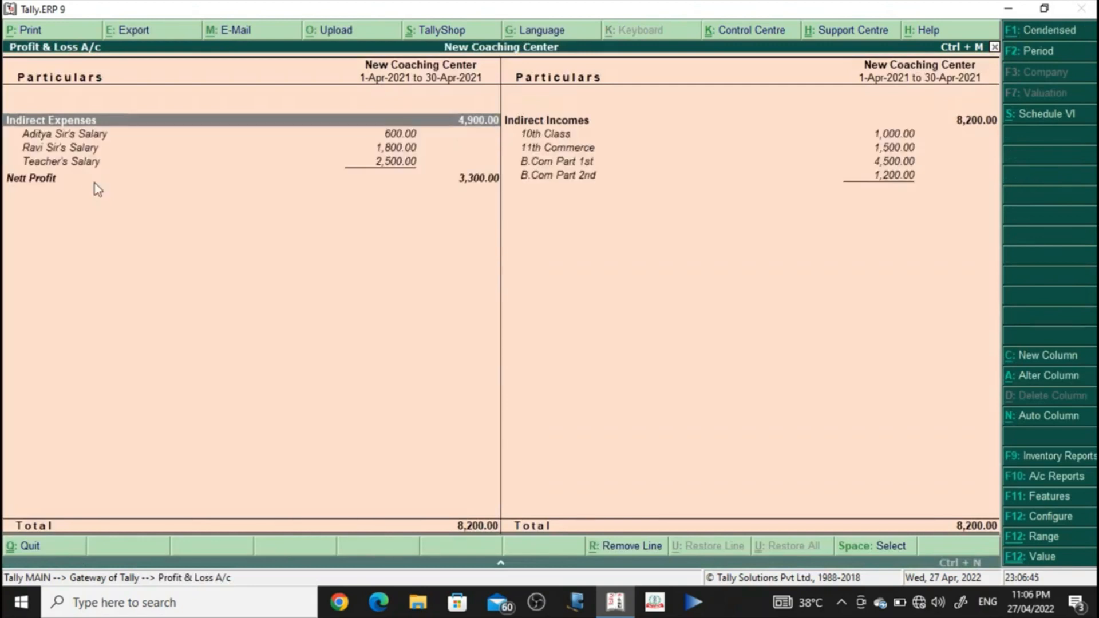
{"action": "key", "text": "Right"}
{"action": "key", "text": "Down"}
{"action": "key", "text": "Down"}
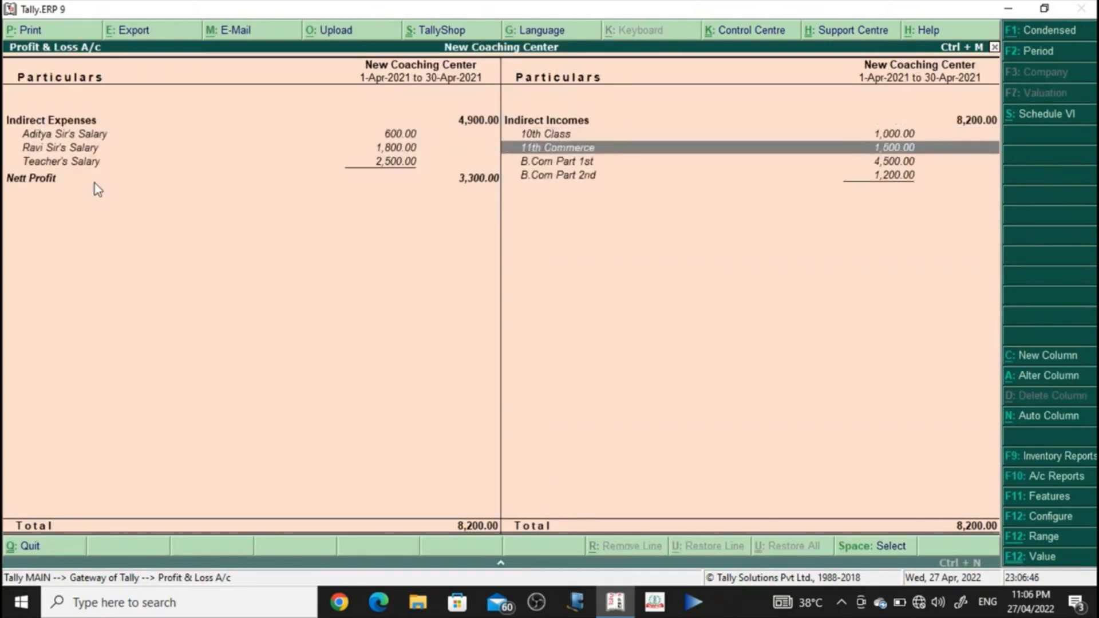
{"action": "key", "text": "Up"}
{"action": "key", "text": "Up"}
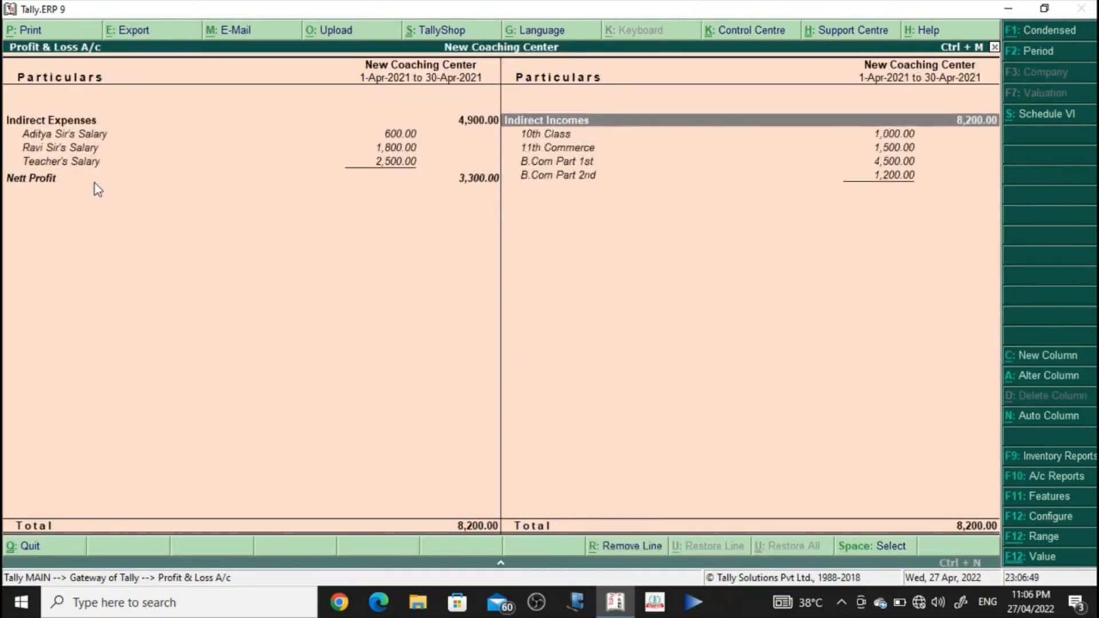
{"action": "key", "text": "Down"}
{"action": "key", "text": "Down"}
Step: Compare each teacher's salary under Indirect Expenses with the class fee incomes in the Profit & Loss account
{"action": "key", "text": "Left"}
{"action": "key", "text": "Up"}
{"action": "key", "text": "Up"}
{"action": "key", "text": "Up"}
{"action": "key", "text": "Down"}
{"action": "key", "text": "Down"}
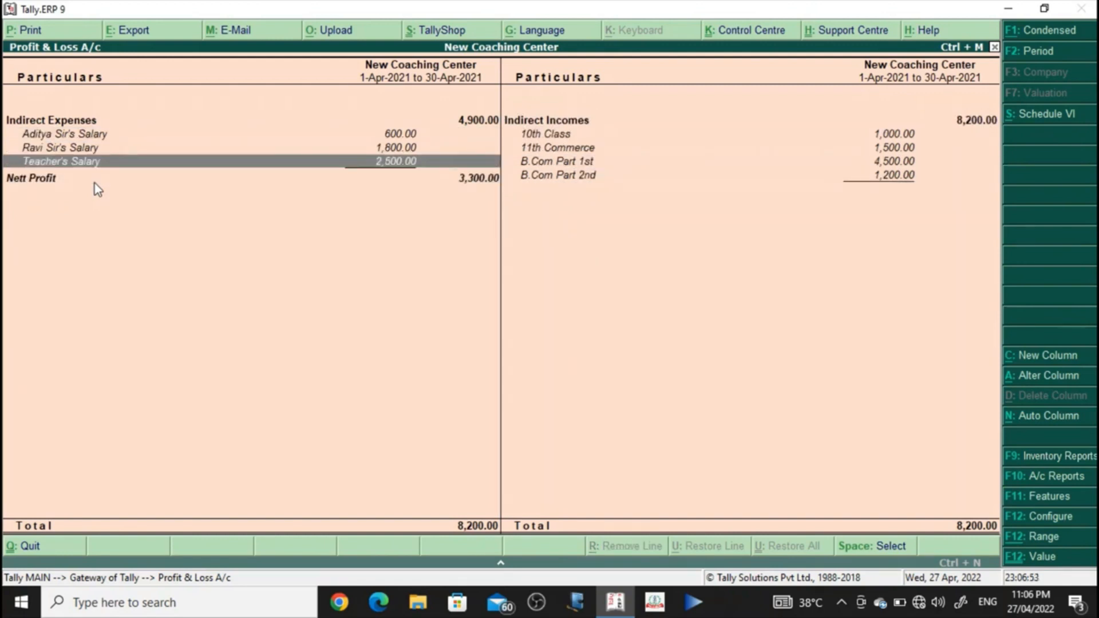
{"action": "key", "text": "Up"}
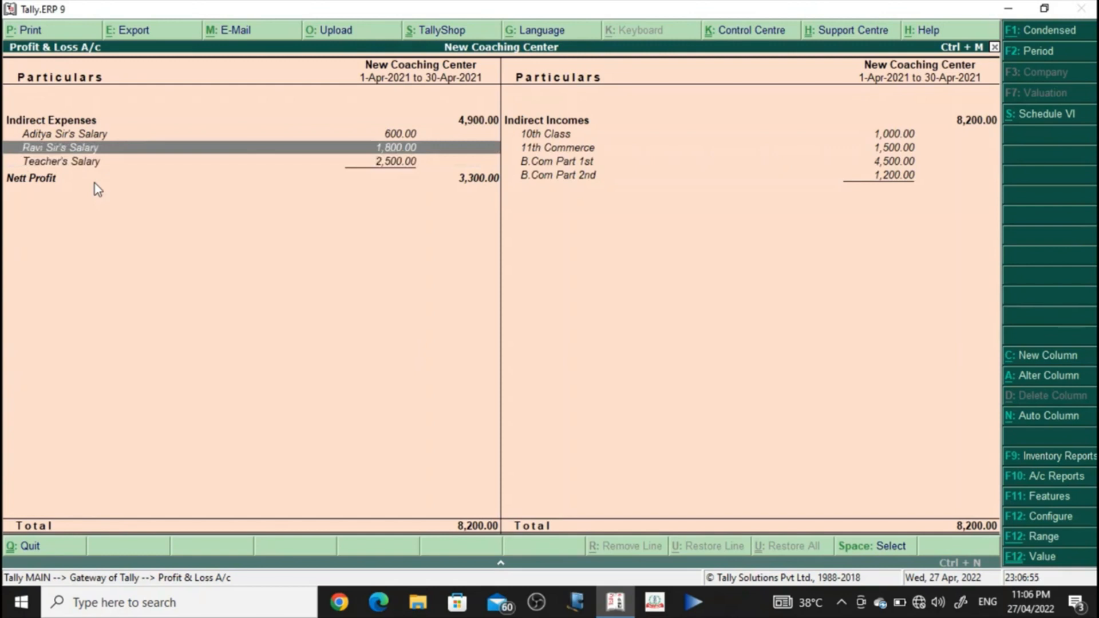
{"action": "key", "text": "Up"}
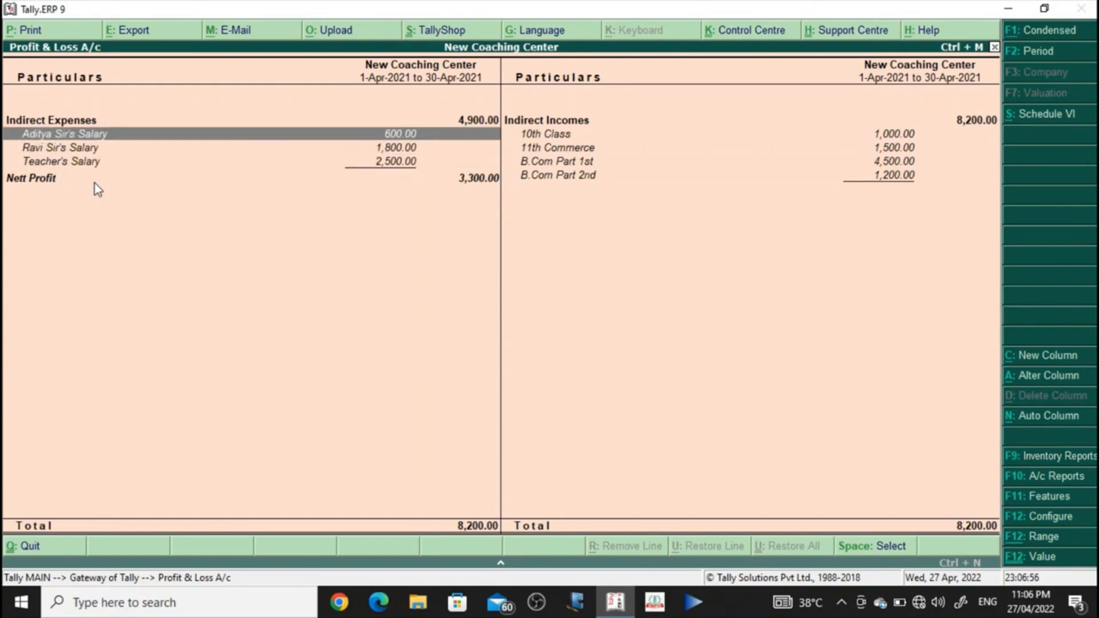
{"action": "key", "text": "Down"}
{"action": "key", "text": "Down"}
{"action": "key", "text": "Down"}
{"action": "key", "text": "Up"}
{"action": "key", "text": "Up"}
{"action": "key", "text": "Up"}
{"action": "key", "text": "Right"}
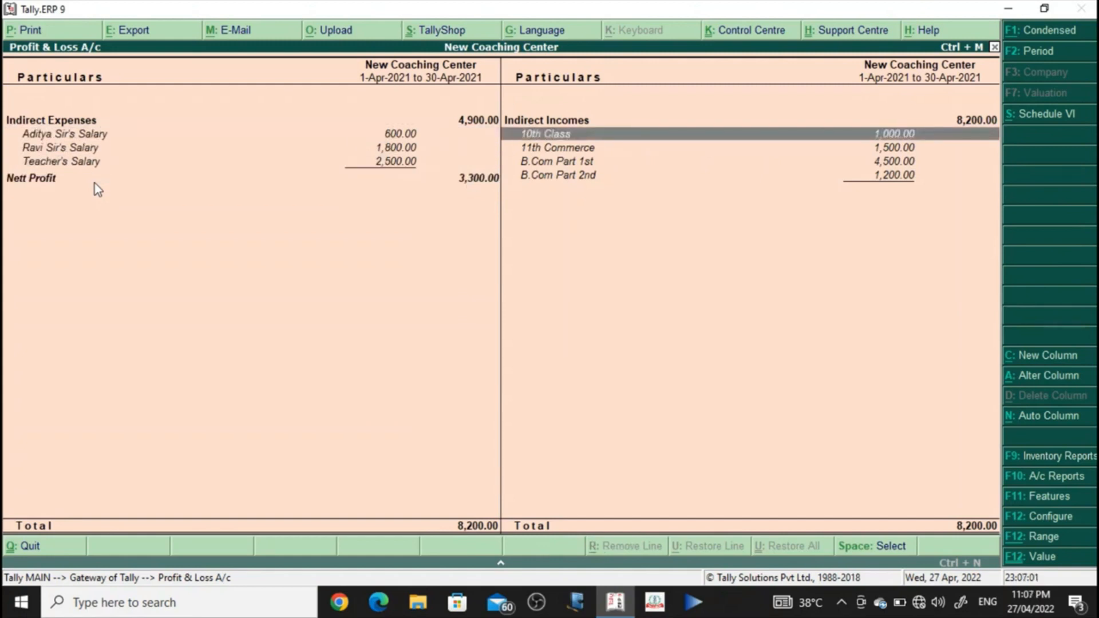
Step: Examine the nett profit against the 10th Class and 11th Commerce fee incomes in the Profit & Loss account
{"action": "key", "text": "Left"}
{"action": "key", "text": "Down"}
{"action": "key", "text": "Down"}
{"action": "key", "text": "Down"}
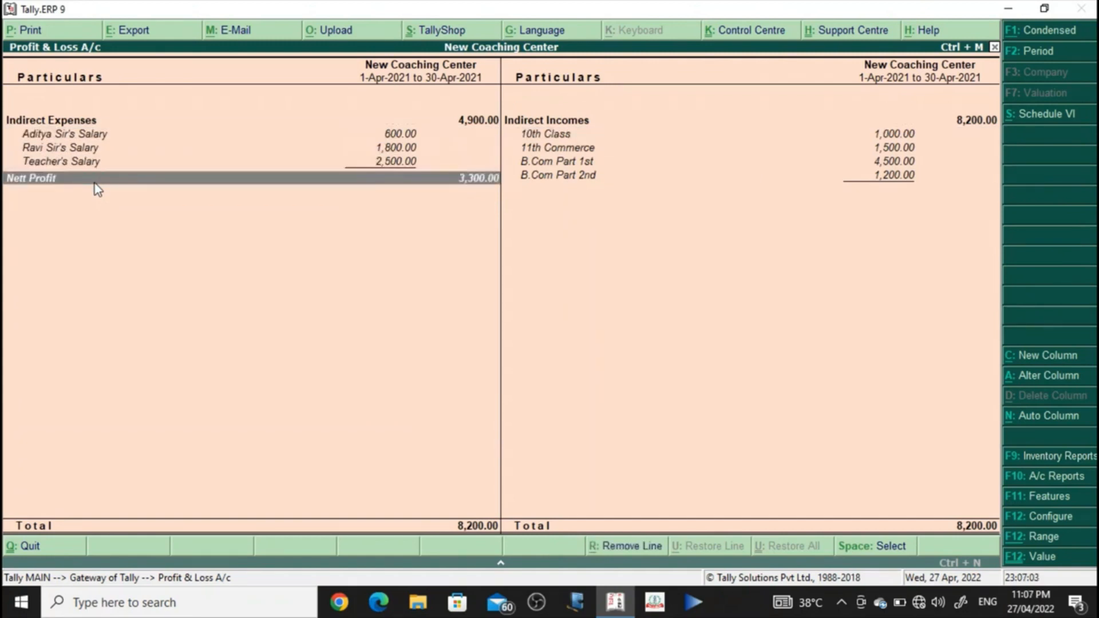
{"action": "key", "text": "Right"}
{"action": "key", "text": "Up"}
{"action": "key", "text": "Up"}
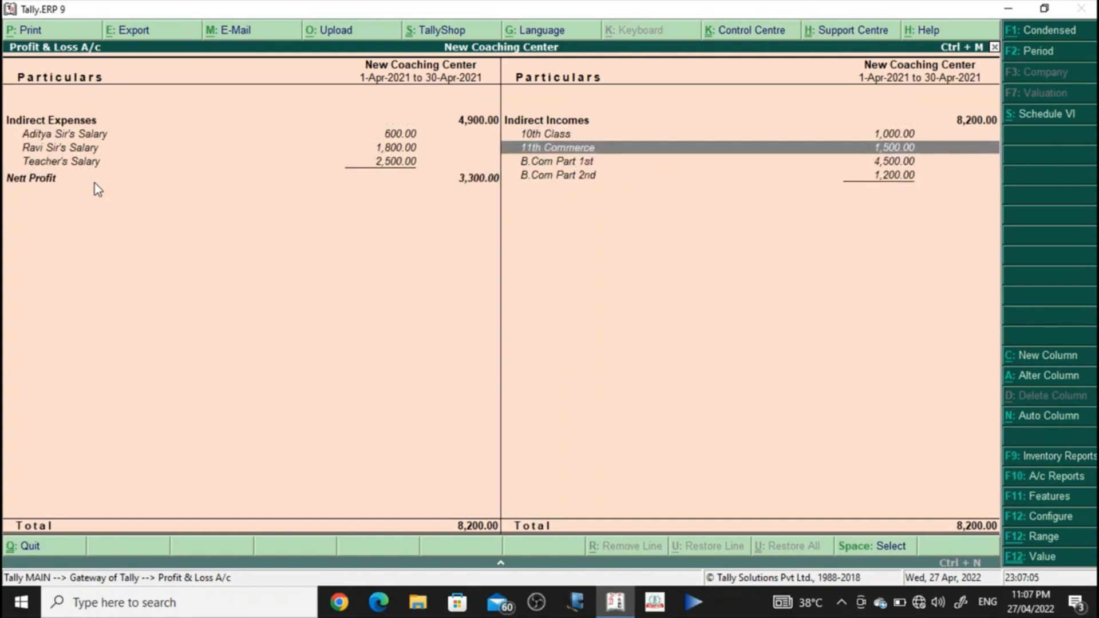
{"action": "key", "text": "Up"}
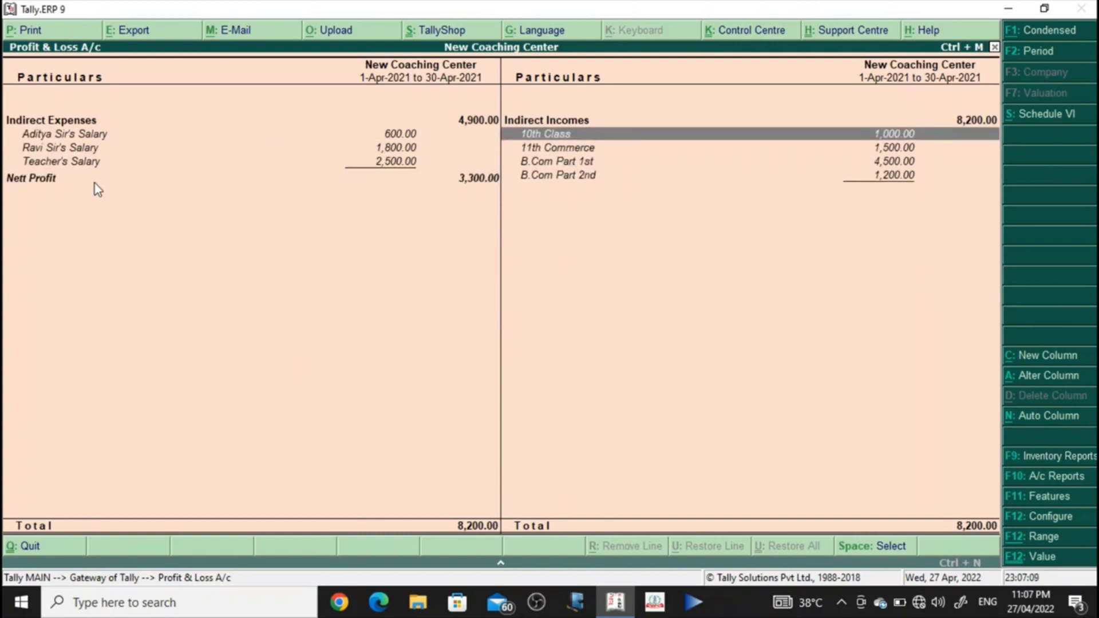
{"action": "key", "text": "Left"}
{"action": "key", "text": "Right"}
{"action": "key", "text": "Down"}
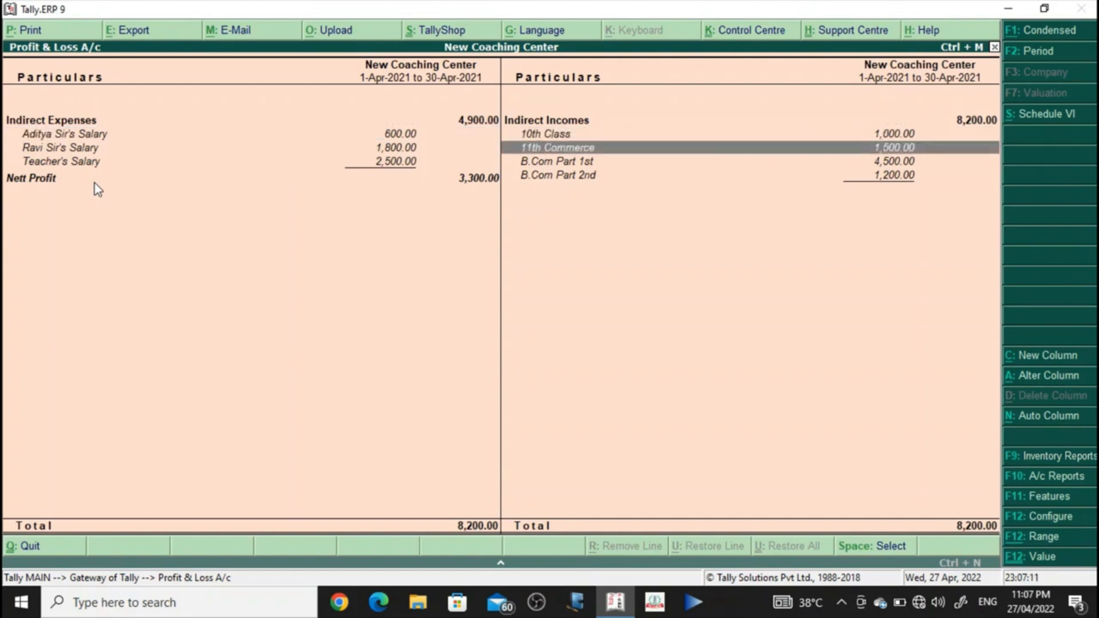
{"action": "key", "text": "Up"}
{"action": "key", "text": "Left"}
{"action": "key", "text": "Right"}
{"action": "key", "text": "Left"}
{"action": "key", "text": "Down"}
{"action": "key", "text": "Down"}
{"action": "key", "text": "Down"}
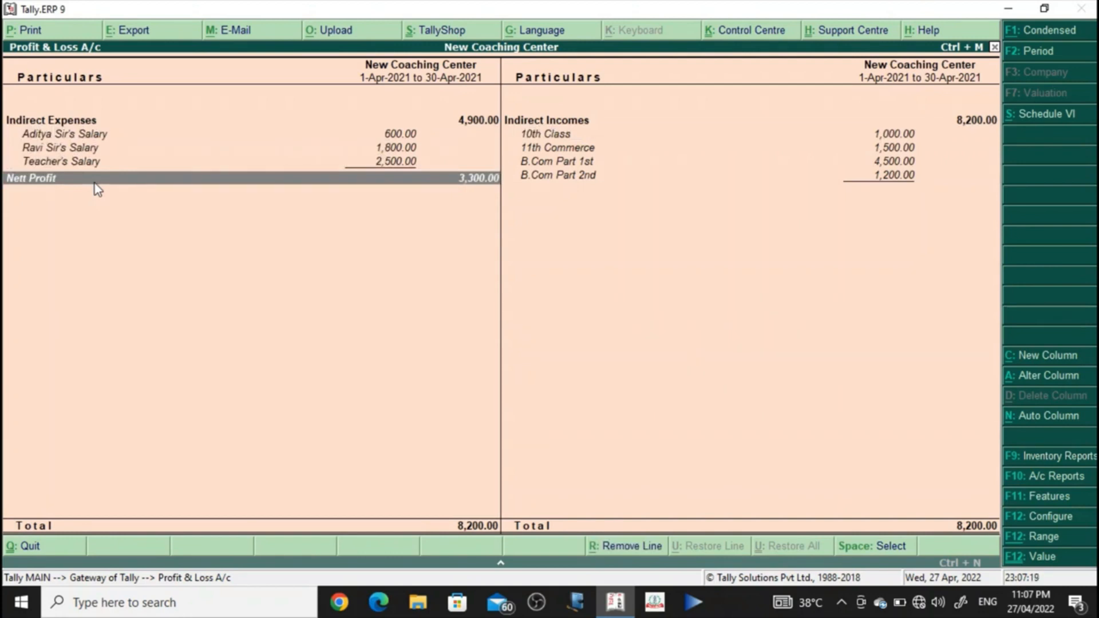
Step: Leave the Profit & Loss account, open the Balance Sheet in detailed view, and review the liabilities down to Sundry Creditors
{"action": "key", "text": "Escape"}
{"action": "key", "text": "Escape"}
{"action": "key", "text": "n"}
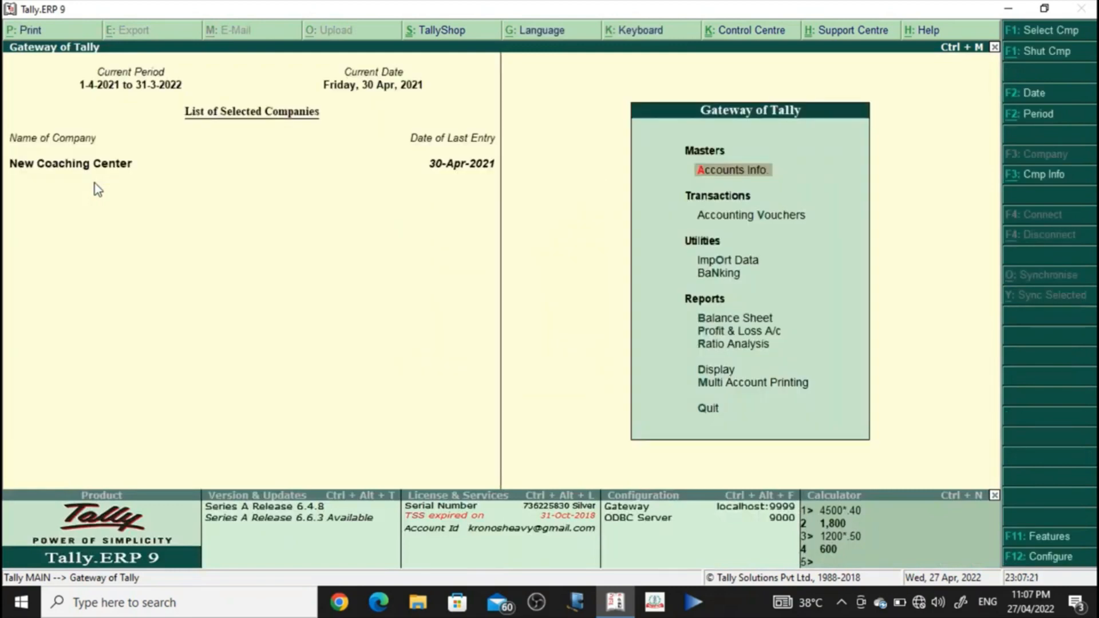
{"action": "key", "text": "b"}
{"action": "key", "text": "alt+F1"}
{"action": "key", "text": "Right"}
{"action": "key", "text": "Down"}
{"action": "key", "text": "Left"}
{"action": "key", "text": "Down"}
{"action": "key", "text": "Down"}
{"action": "key", "text": "Down"}
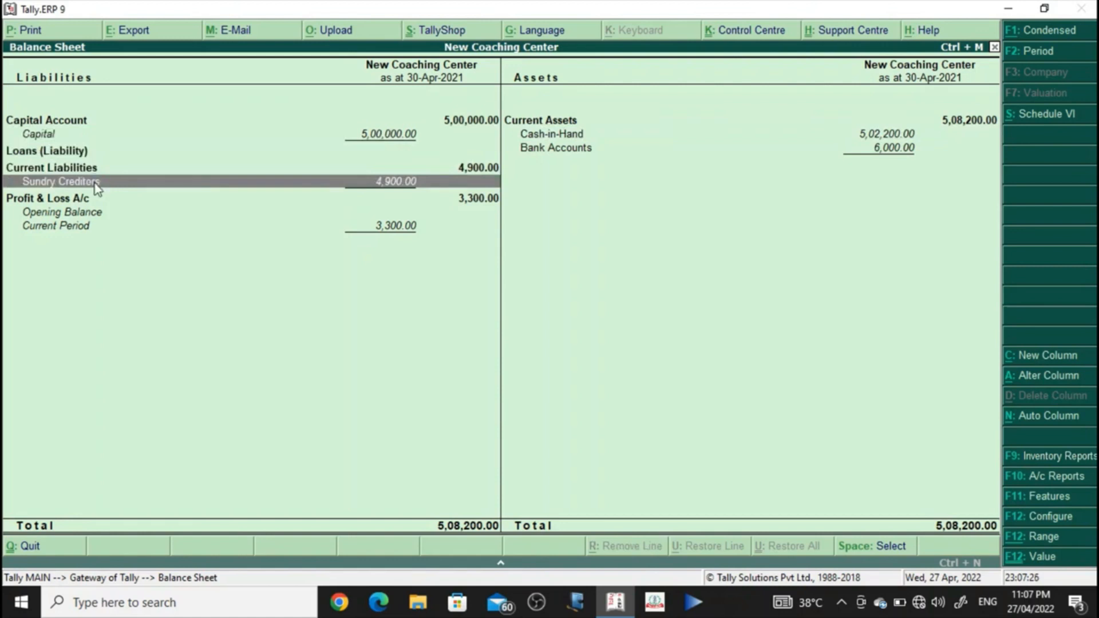
Step: Drill into Sundry Creditors, review the salary owed to each teacher, and return to the main menu
{"action": "key", "text": "Return"}
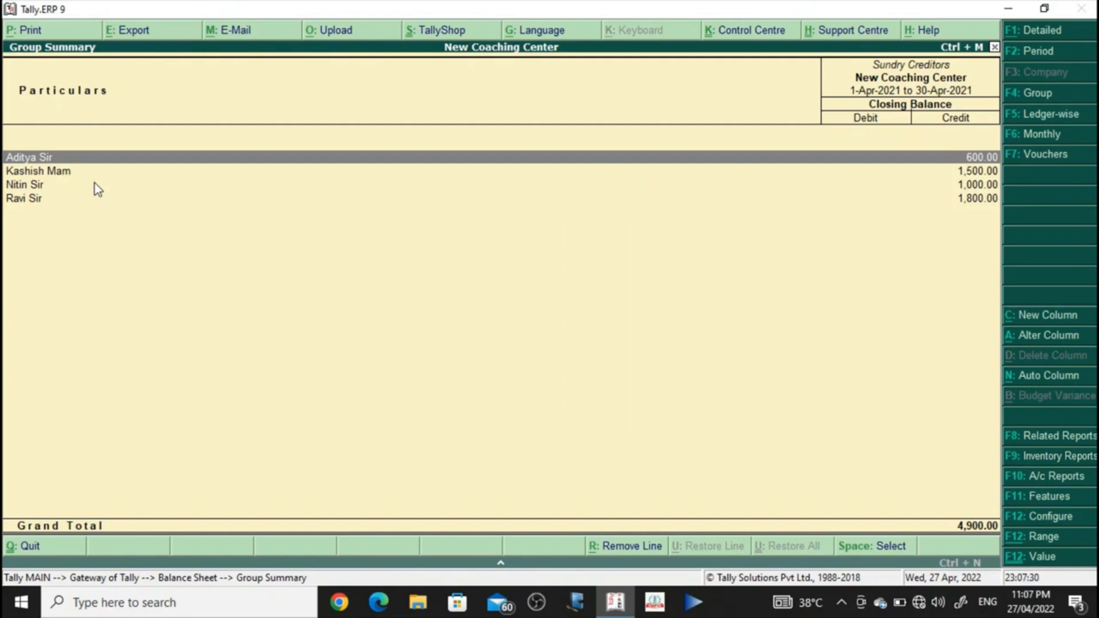
{"action": "key", "text": "Down"}
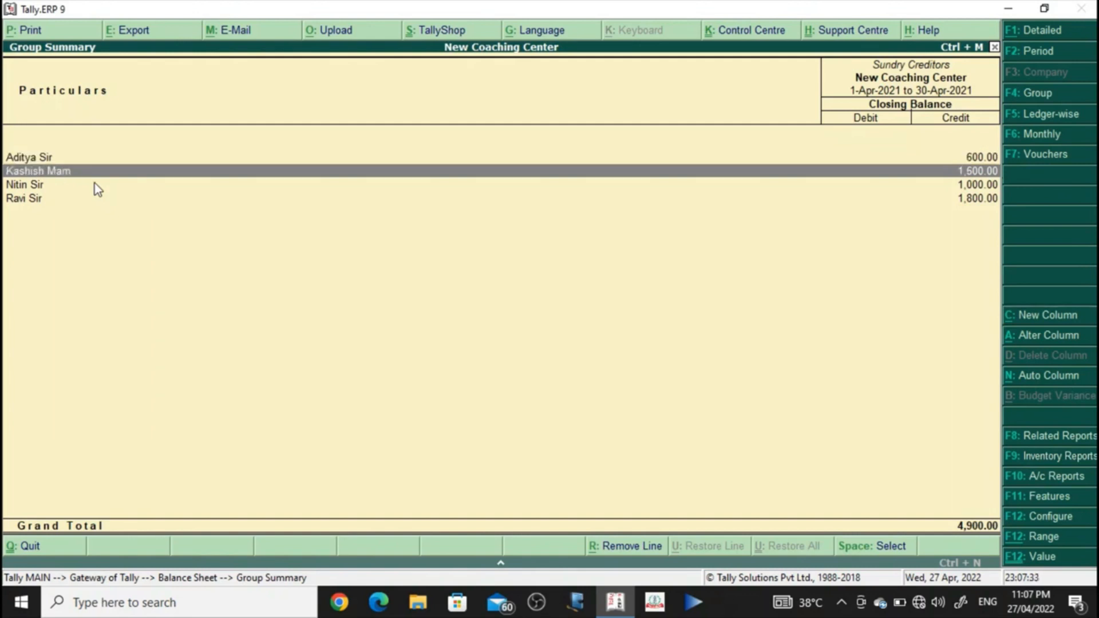
{"action": "key", "text": "Down"}
{"action": "key", "text": "Down"}
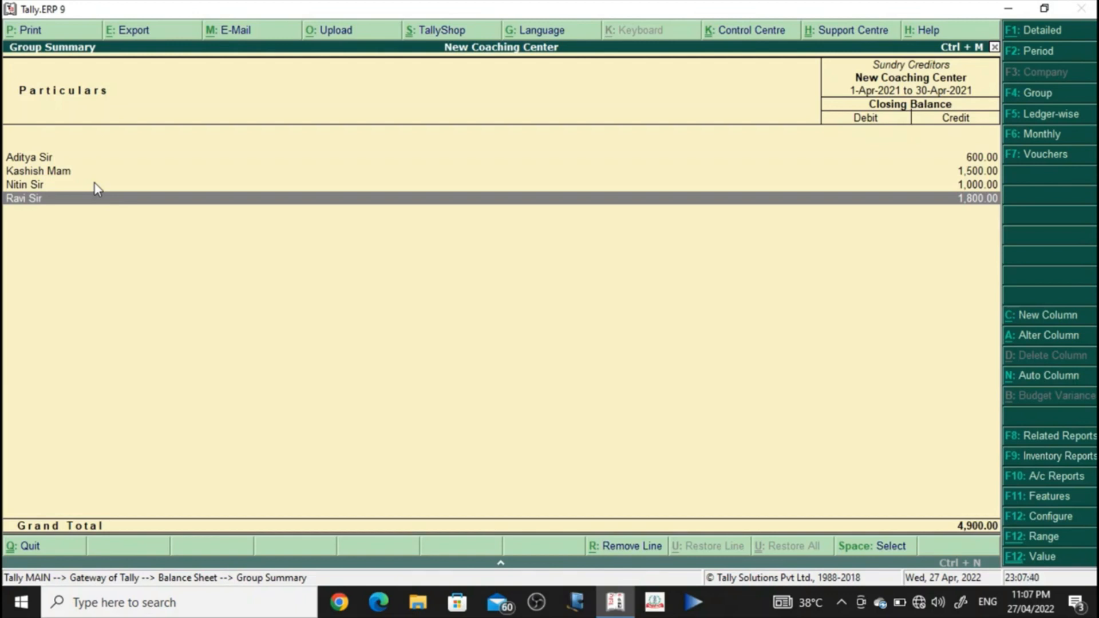
{"action": "key", "text": "Up"}
{"action": "key", "text": "Up"}
{"action": "key", "text": "Escape"}
{"action": "key", "text": "Escape"}
{"action": "key", "text": "Escape"}
{"action": "key", "text": "Escape"}
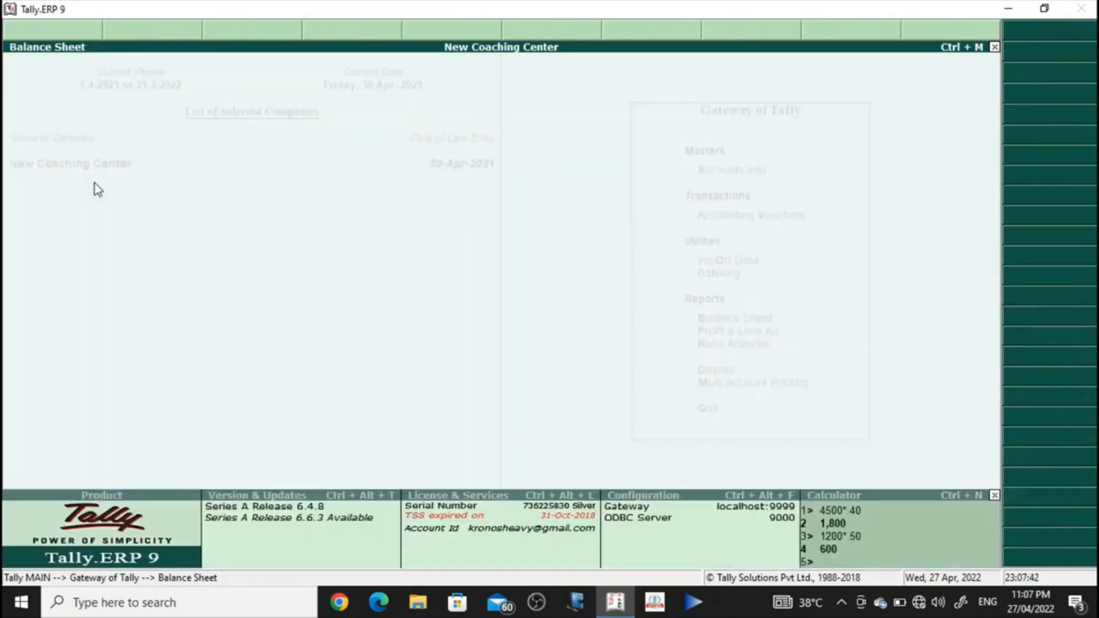
Step: Start a payment voucher in Accounting Vouchers with Gpay as the paying account
{"action": "key", "text": "v"}
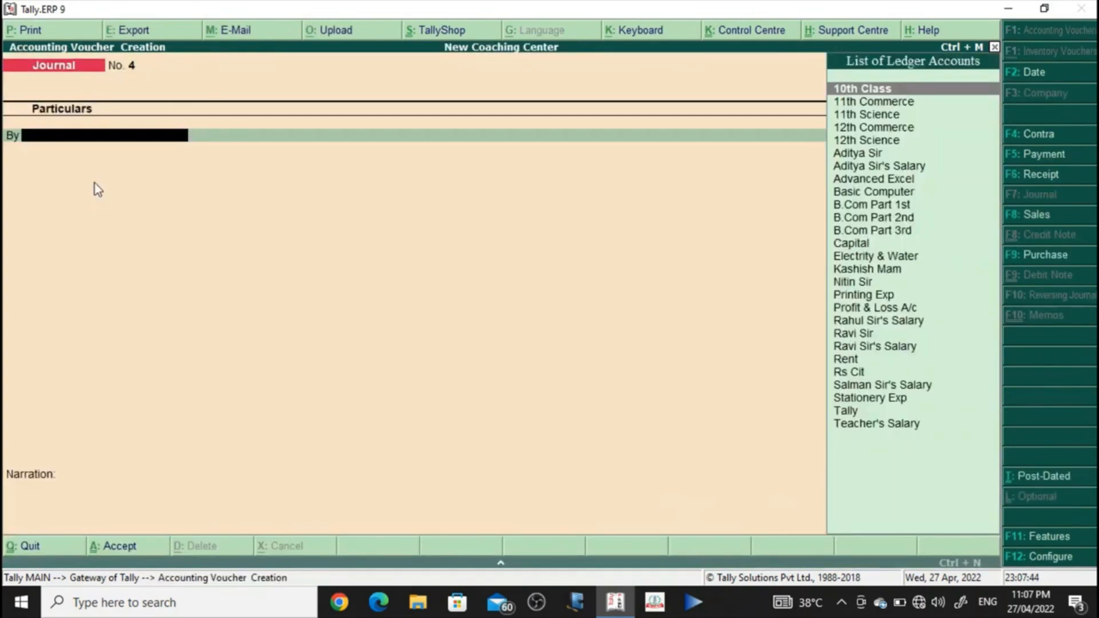
{"action": "key", "text": "F5"}
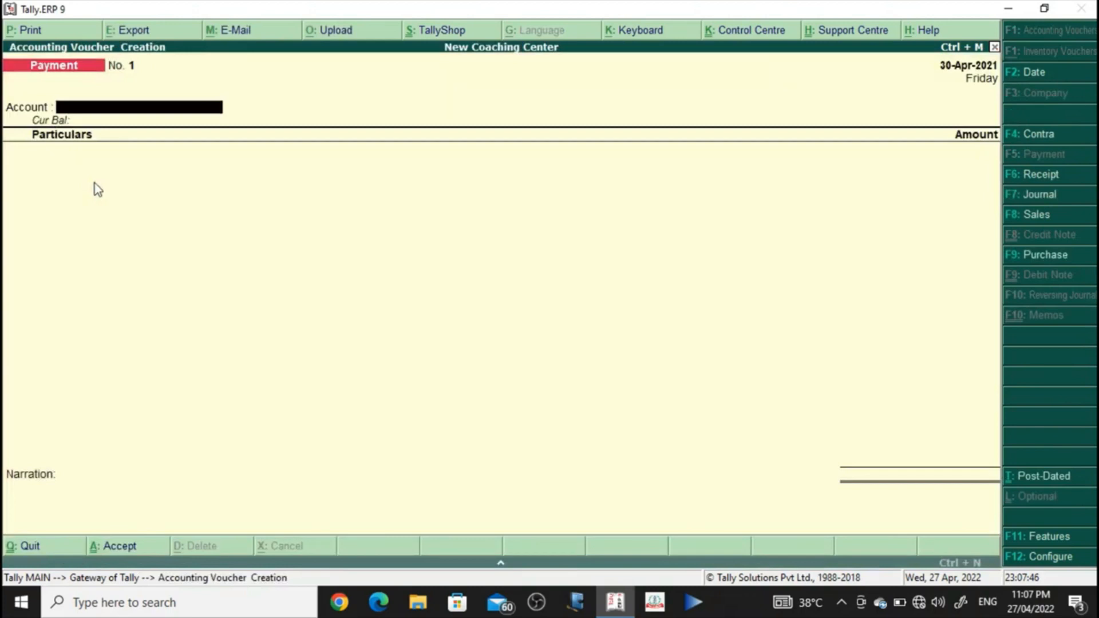
{"action": "type", "text": "gp"}
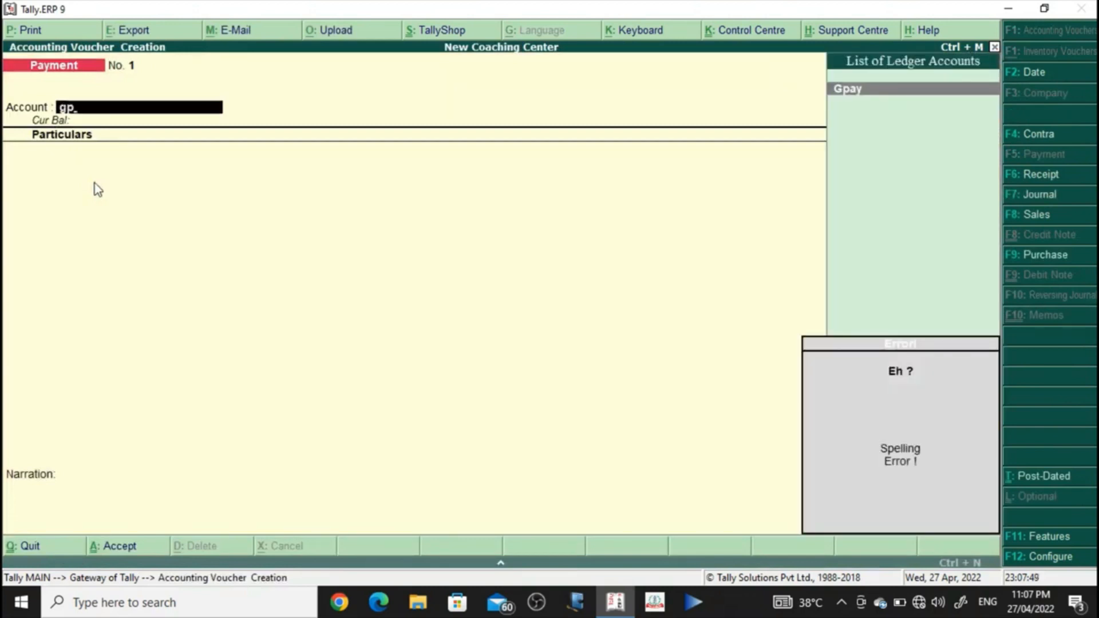
{"action": "key", "text": "Return"}
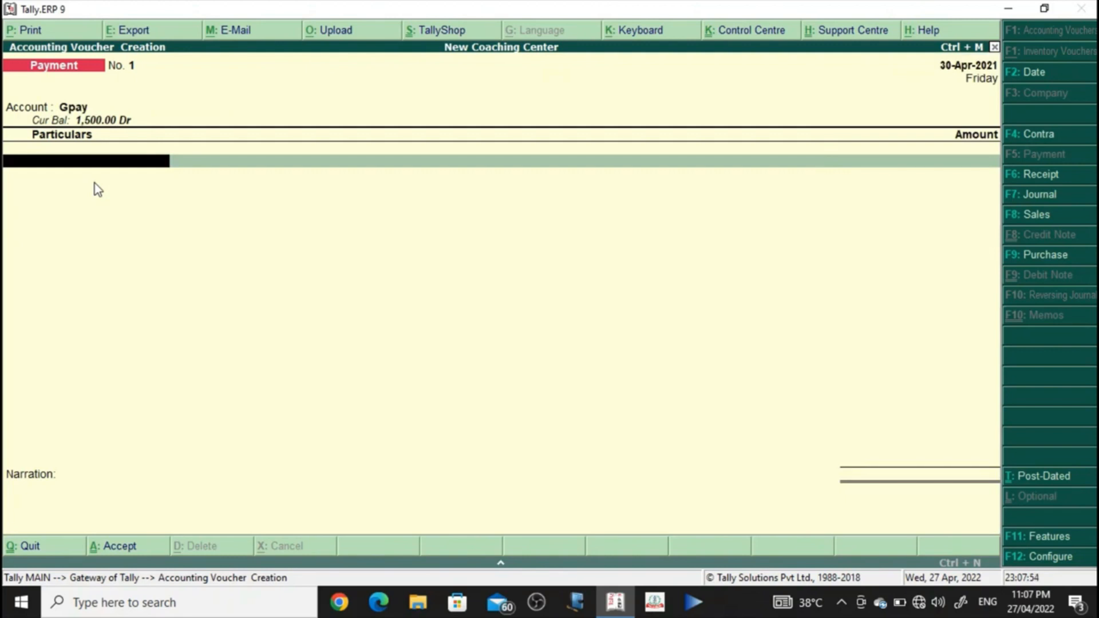
Step: Debit Teacher's Salary with 1500, enter the narration "paid", and save the payment voucher
{"action": "type", "text": "Ra"}
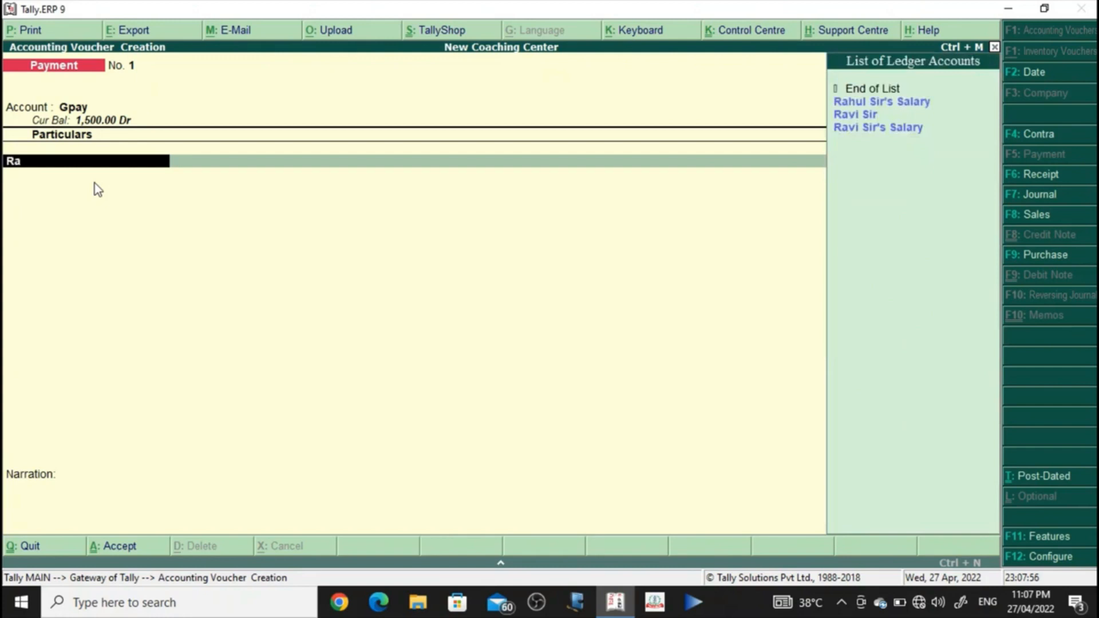
{"action": "key", "text": "BackSpace"}
{"action": "key", "text": "BackSpace"}
{"action": "type", "text": "Te"}
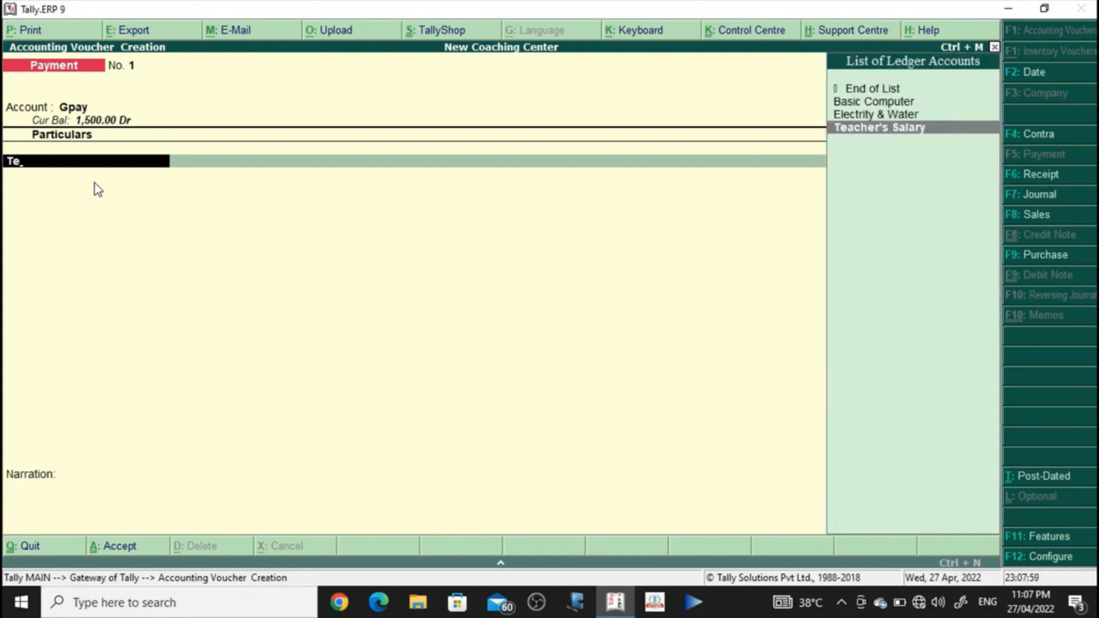
{"action": "key", "text": "Return"}
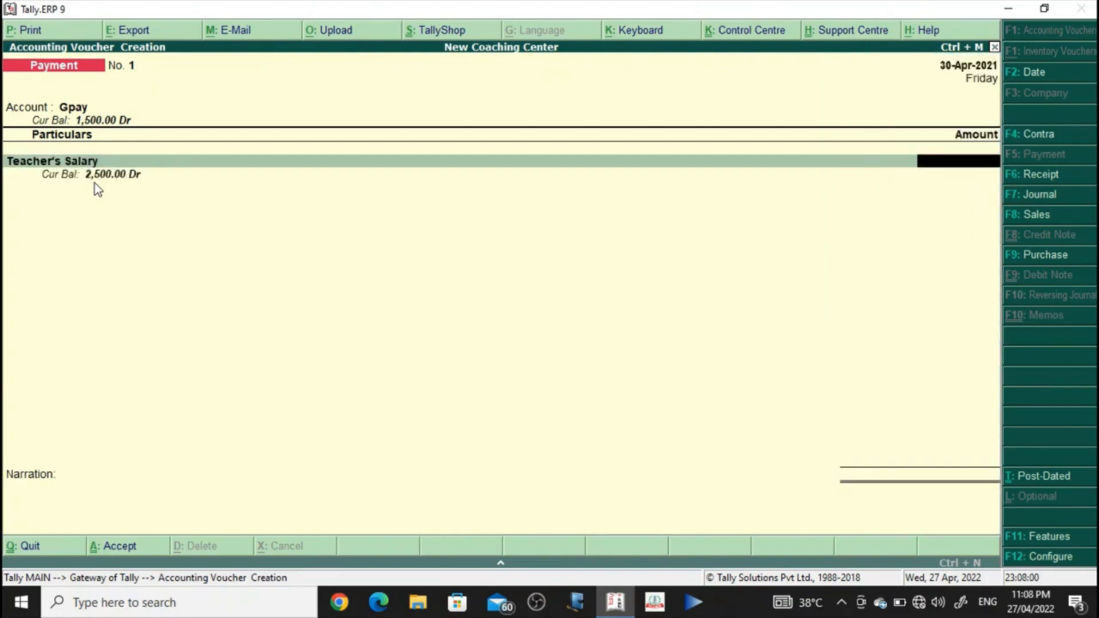
{"action": "type", "text": "1500"}
{"action": "key", "text": "Return"}
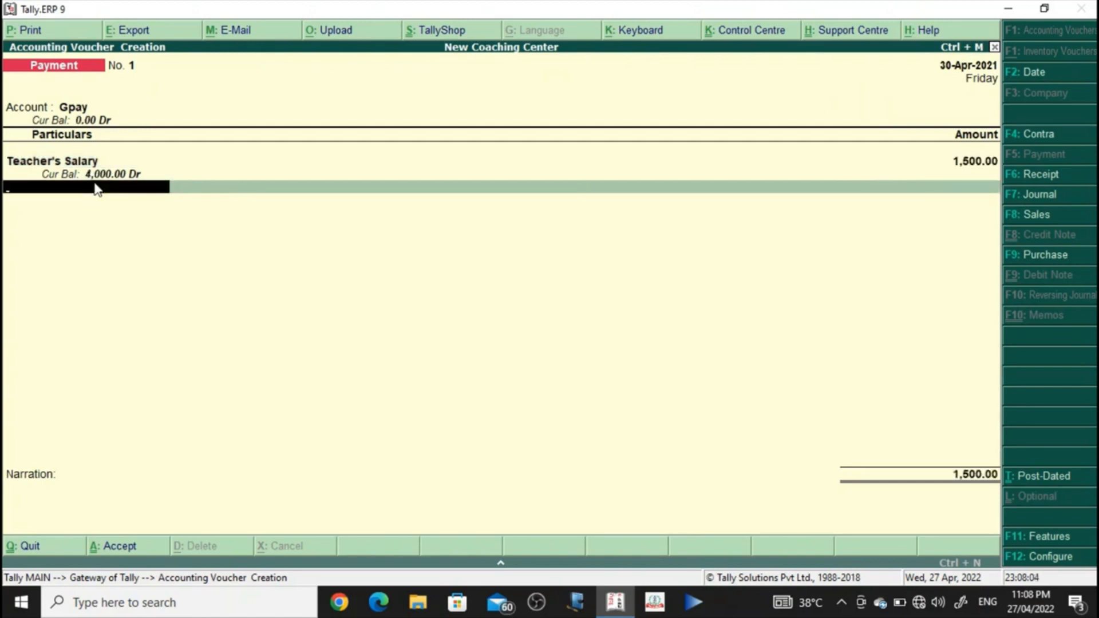
{"action": "key", "text": "Return"}
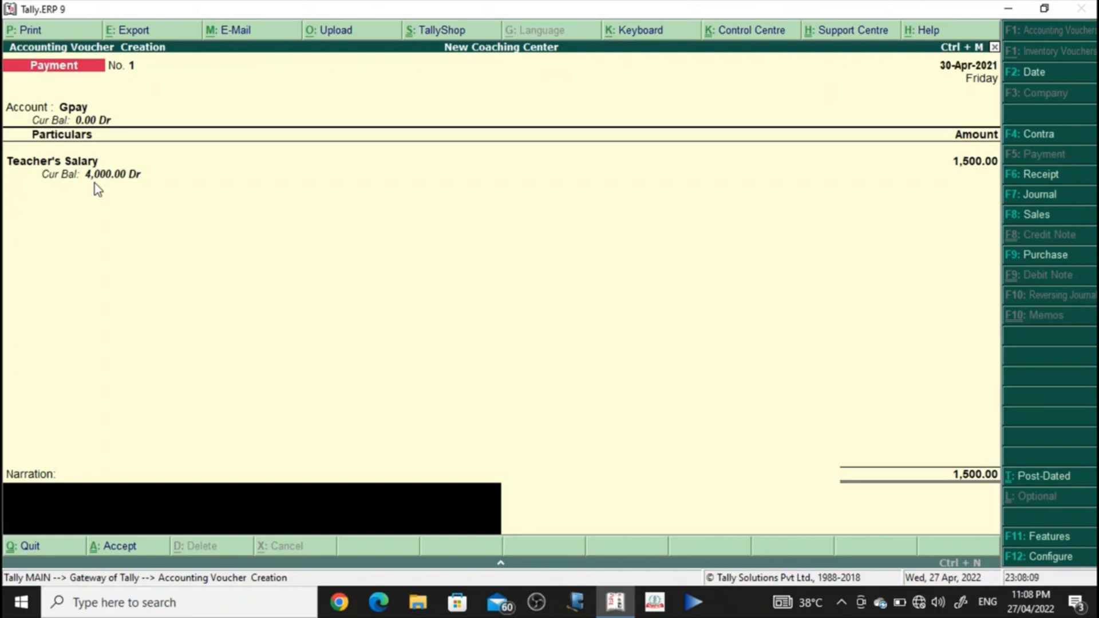
{"action": "type", "text": "paid"}
{"action": "key", "text": "Return"}
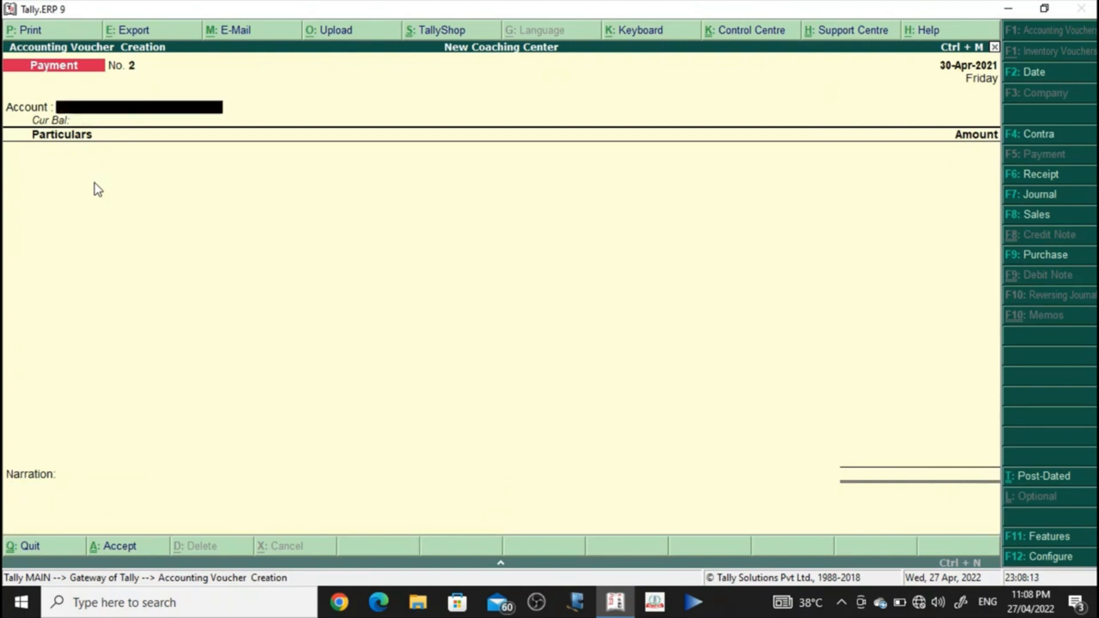
Step: Record a cash payment of 1000 to the B.Com Part 1st teacher's creditor ledger with the narration "paid" and save it
{"action": "type", "text": "cash"}
{"action": "key", "text": "Return"}
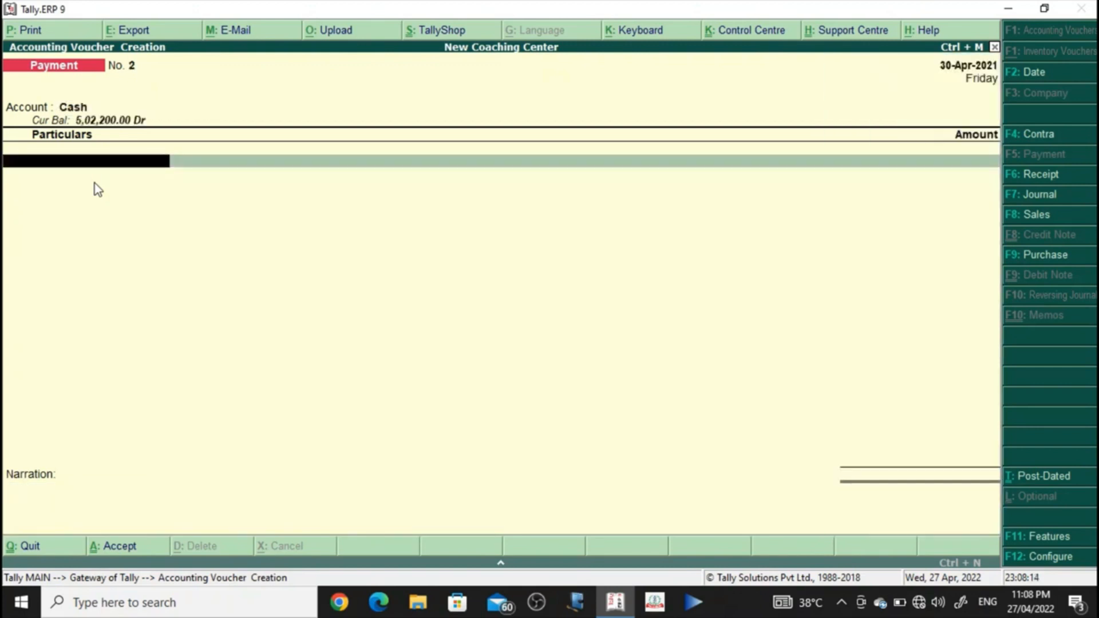
{"action": "type", "text": "Ra"}
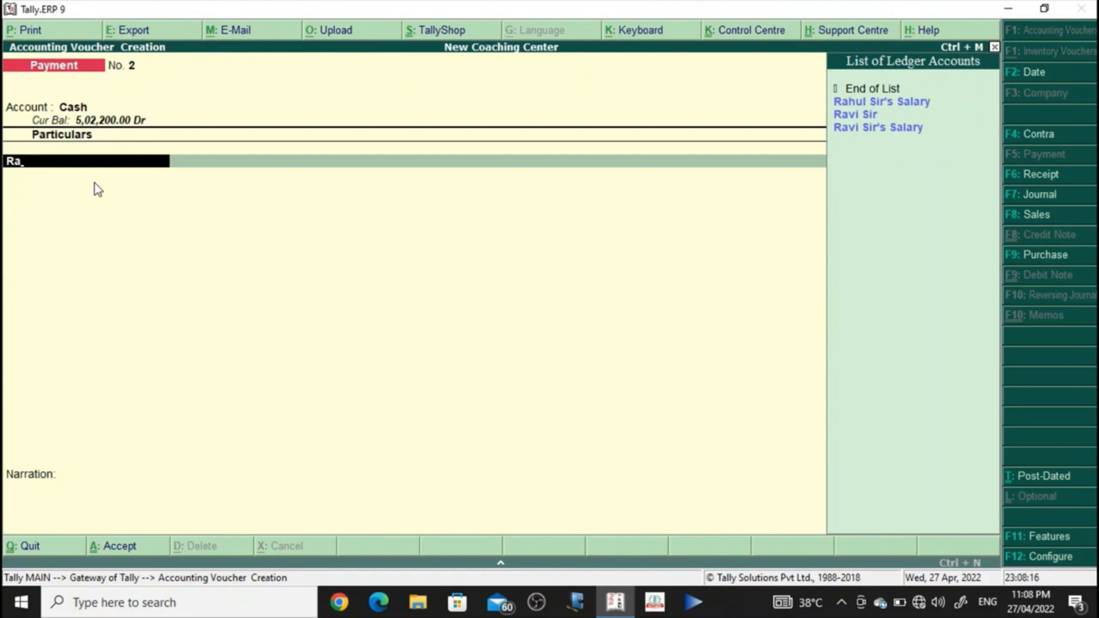
{"action": "key", "text": "Down"}
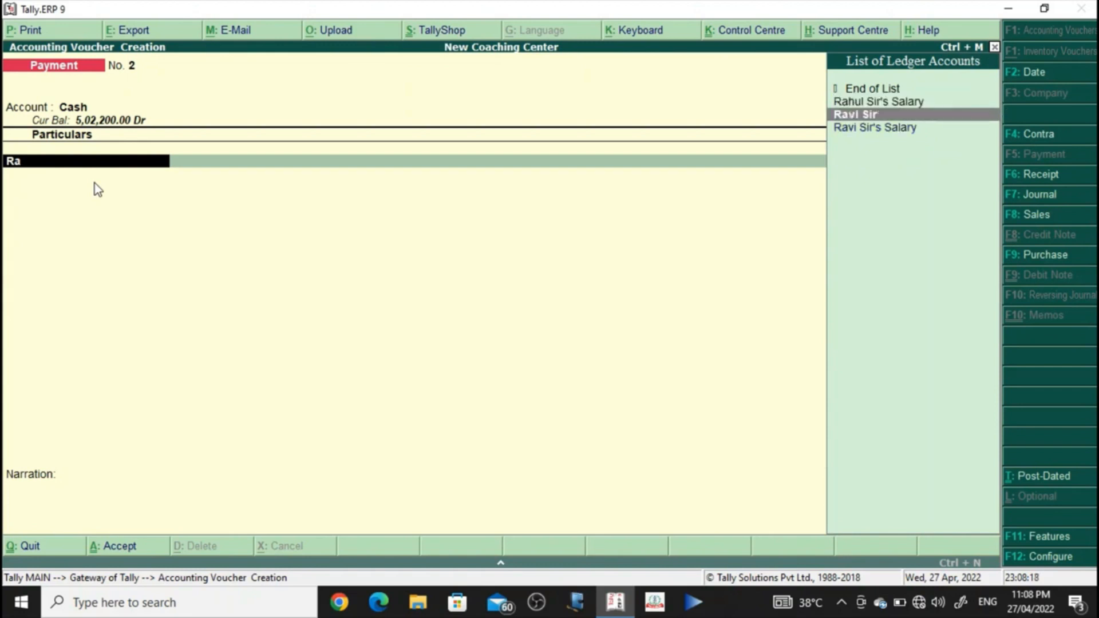
{"action": "key", "text": "Return"}
{"action": "type", "text": "1000"}
{"action": "key", "text": "Return"}
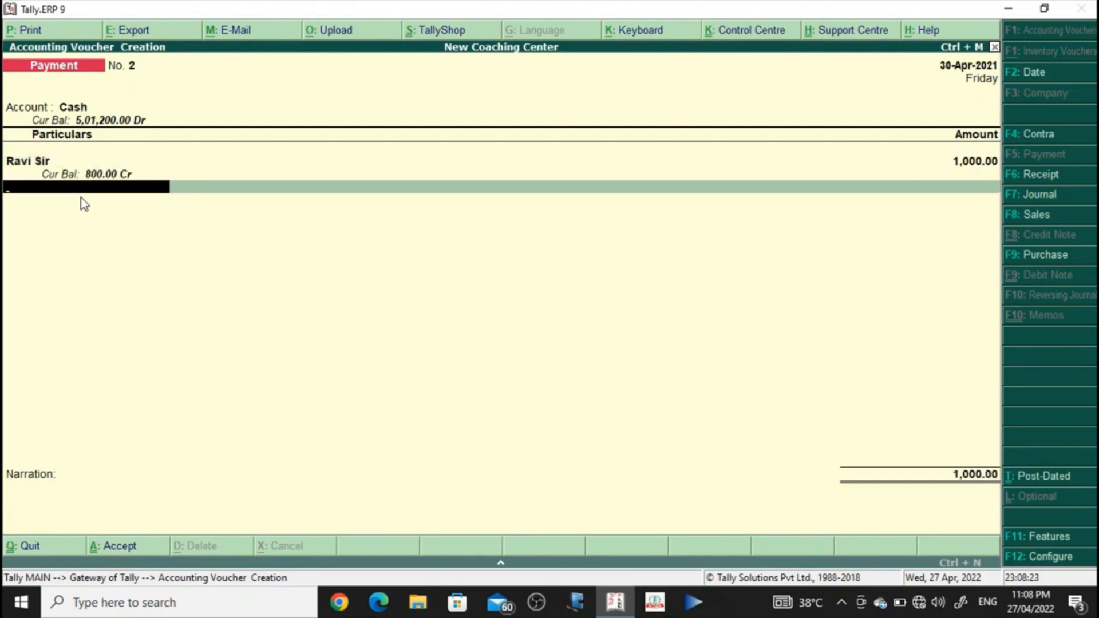
{"action": "key", "text": "Return"}
{"action": "type", "text": "paid"}
{"action": "key", "text": "Return"}
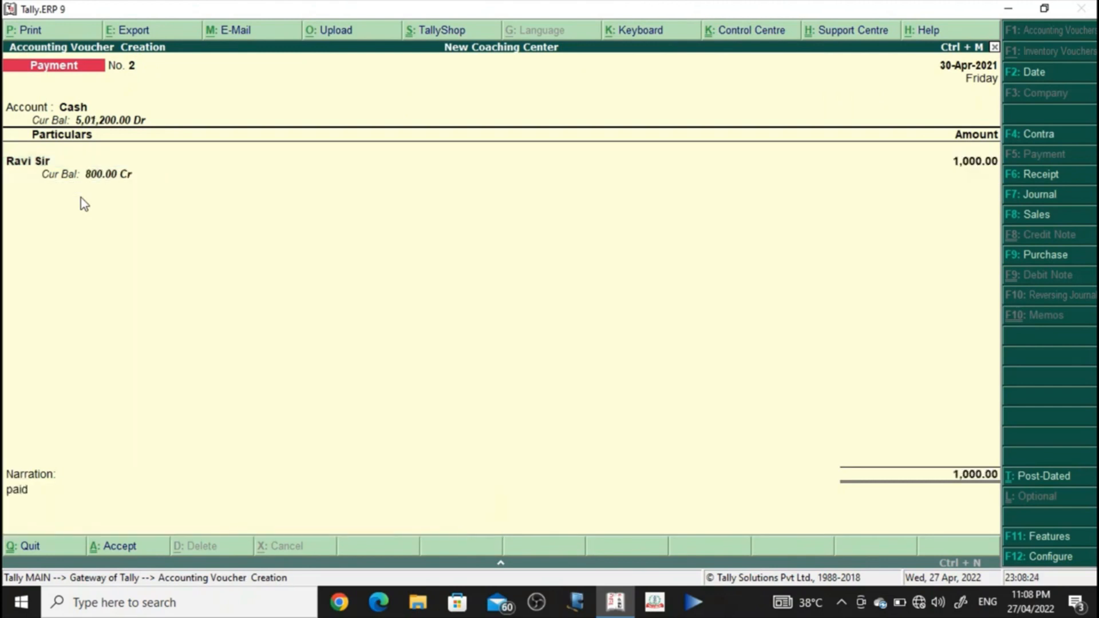
{"action": "key", "text": "Return"}
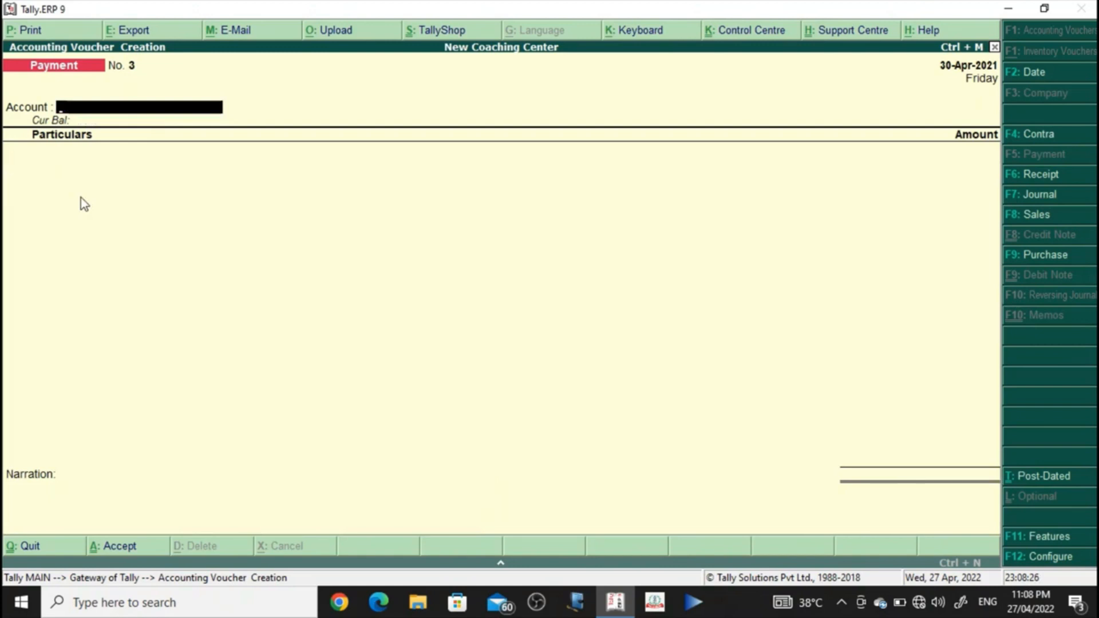
Step: Leave voucher entry and review the salary expenses and class fee incomes in the detailed Profit & Loss account
{"action": "key", "text": "Escape"}
{"action": "key", "text": "Escape"}
{"action": "key", "text": "alt+F1"}
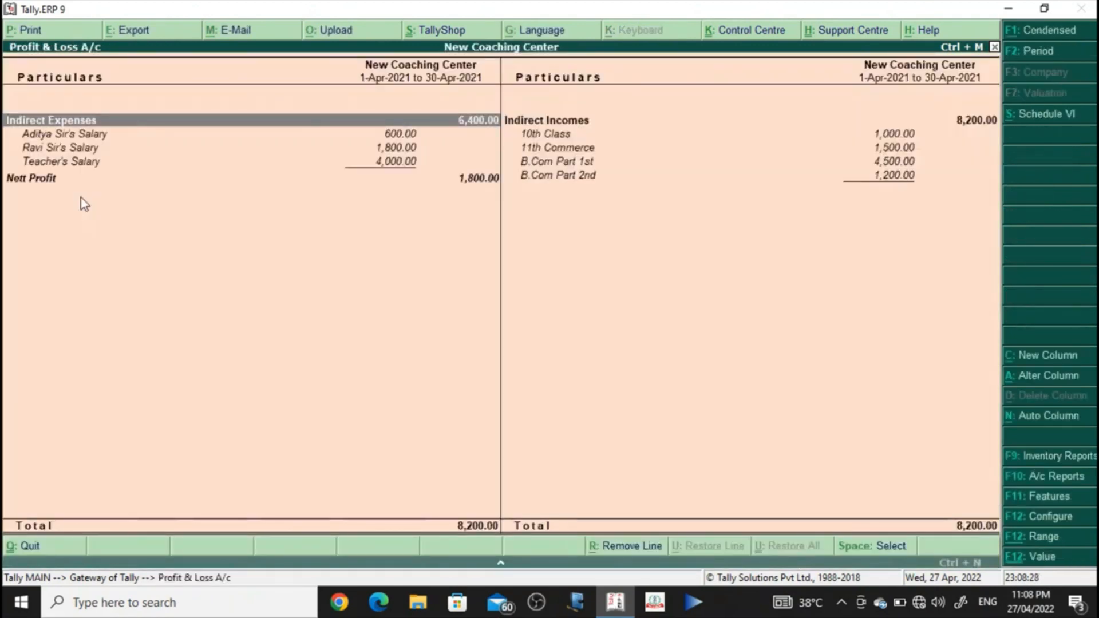
{"action": "key", "text": "Right"}
{"action": "key", "text": "Down"}
{"action": "key", "text": "Left"}
{"action": "key", "text": "Down"}
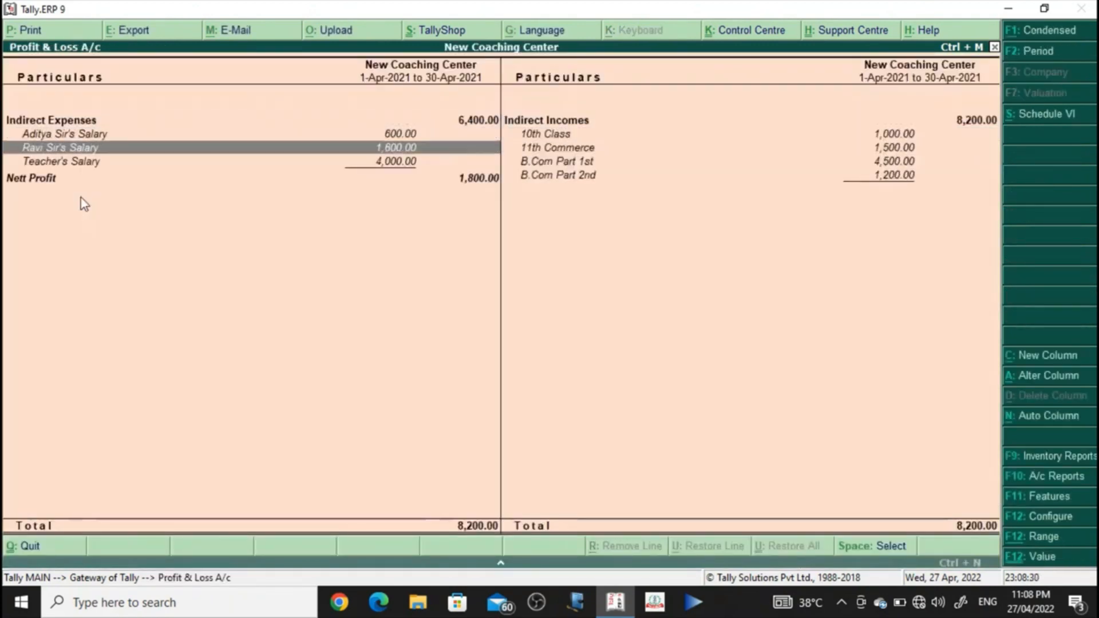
{"action": "key", "text": "Down"}
{"action": "key", "text": "Right"}
{"action": "key", "text": "Up"}
{"action": "key", "text": "Left"}
{"action": "key", "text": "Up"}
{"action": "key", "text": "Down"}
{"action": "key", "text": "Down"}
{"action": "key", "text": "Down"}
{"action": "key", "text": "Up"}
{"action": "key", "text": "Up"}
{"action": "key", "text": "Up"}
{"action": "key", "text": "Right"}
{"action": "key", "text": "Down"}
{"action": "key", "text": "Down"}
{"action": "key", "text": "Down"}
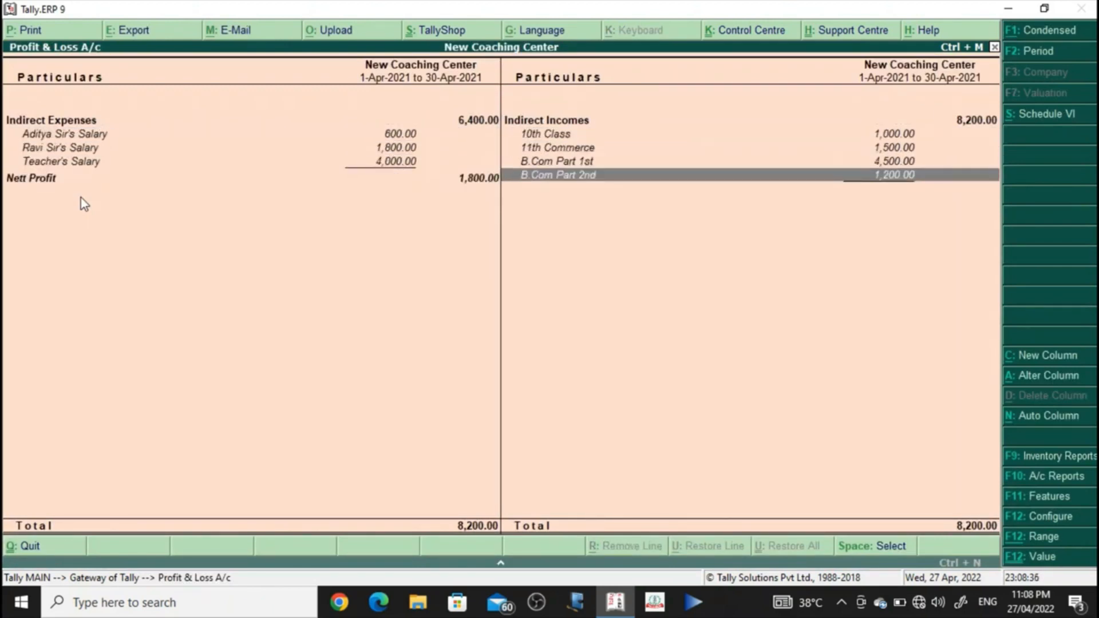
Step: Switch from the Profit & Loss account to the Balance Sheet and show it in detailed view
{"action": "key", "text": "F10"}
{"action": "key", "text": "Return"}
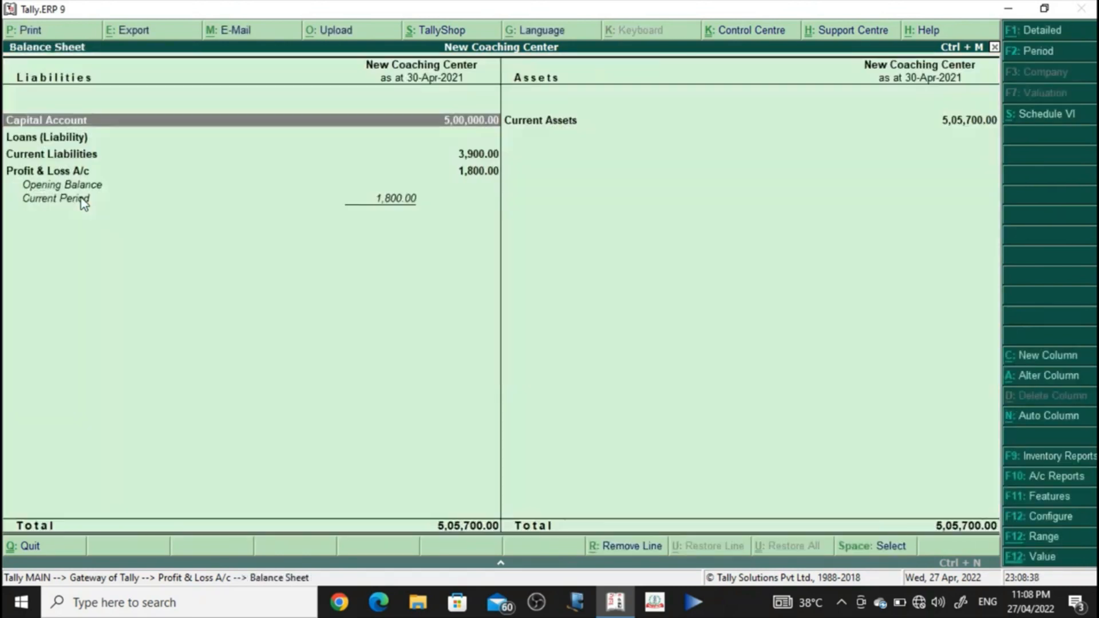
{"action": "key", "text": "Down"}
{"action": "key", "text": "Down"}
{"action": "key", "text": "Down"}
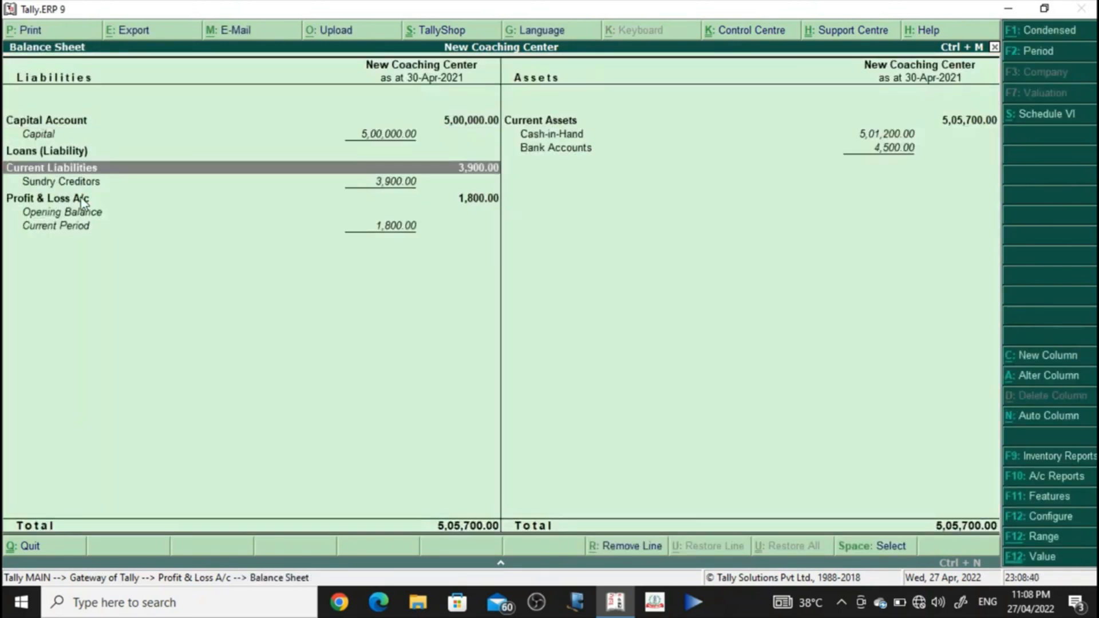
Step: Open the Sundry Creditors group and examine each teacher's remaining unpaid salary after the payments
{"action": "key", "text": "Return"}
{"action": "key", "text": "Down"}
{"action": "key", "text": "Down"}
{"action": "key", "text": "Up"}
{"action": "key", "text": "Up"}
{"action": "key", "text": "Down"}
{"action": "key", "text": "Down"}
{"action": "key", "text": "Down"}
{"action": "key", "text": "Up"}
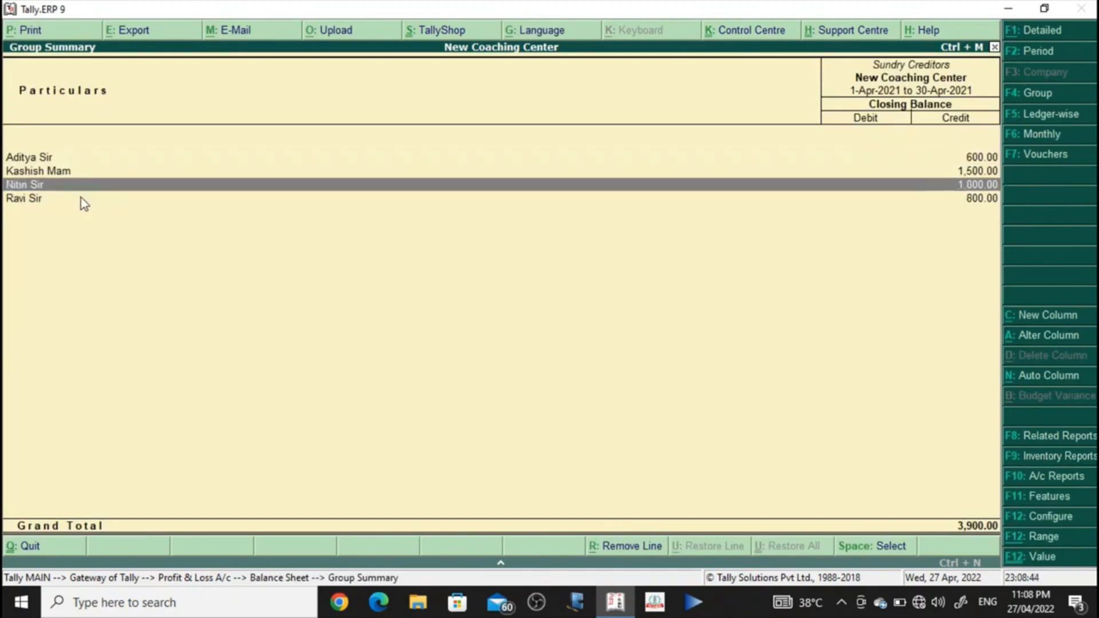
{"action": "key", "text": "Up"}
{"action": "key", "text": "Up"}
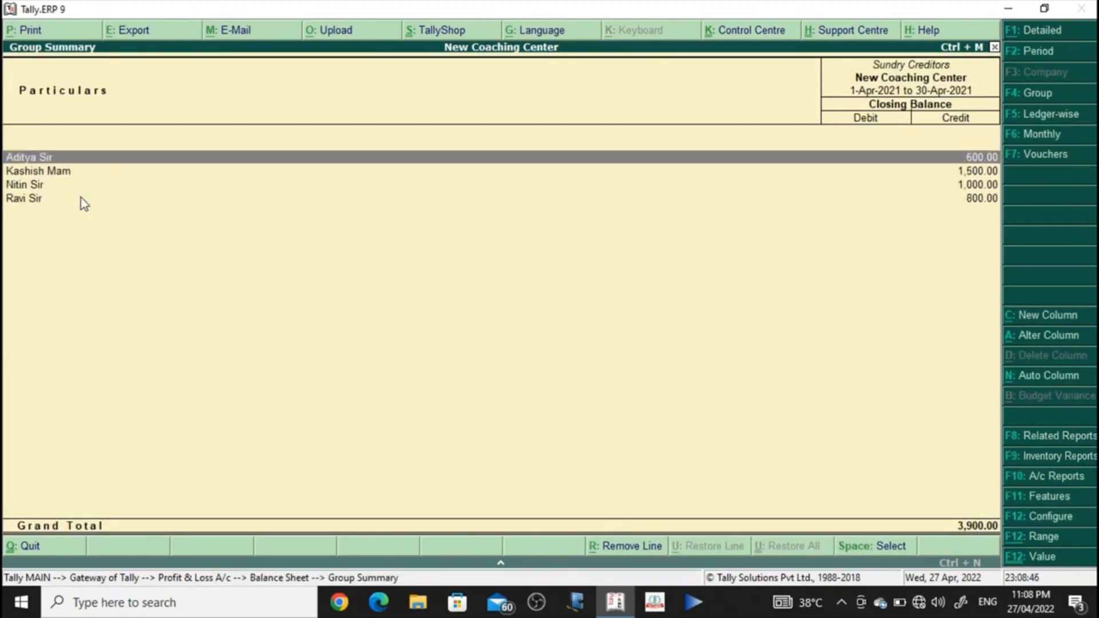
{"action": "key", "text": "Down"}
{"action": "key", "text": "Down"}
{"action": "key", "text": "Down"}
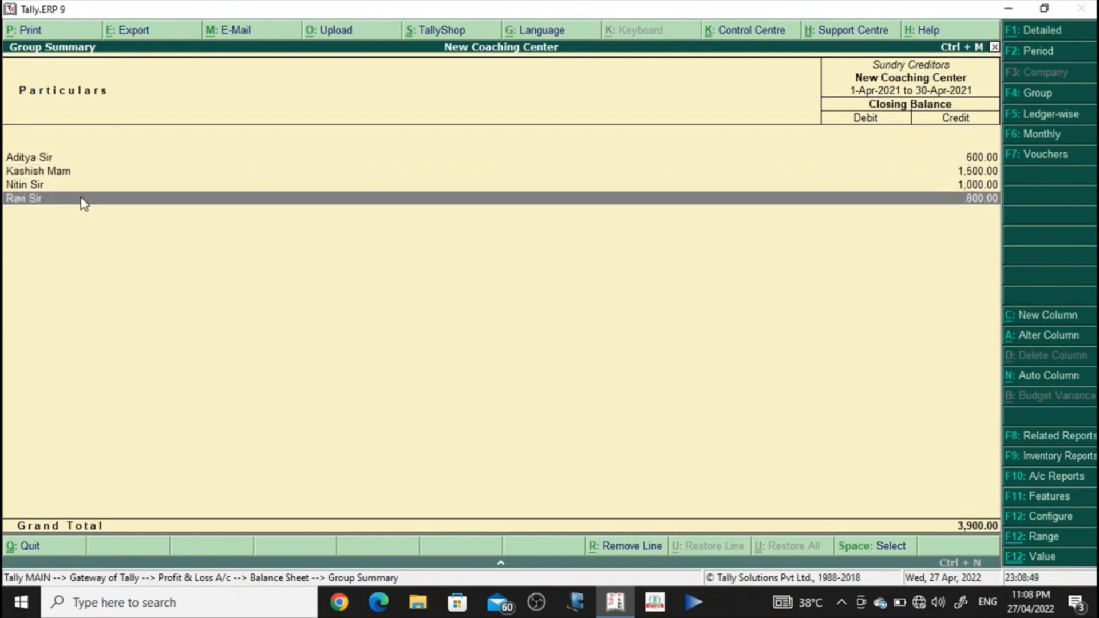
Step: Return to the Balance Sheet and examine the Cash-in-Hand and Bank Accounts balances under Current Assets
{"action": "key", "text": "Escape"}
{"action": "key", "text": "Right"}
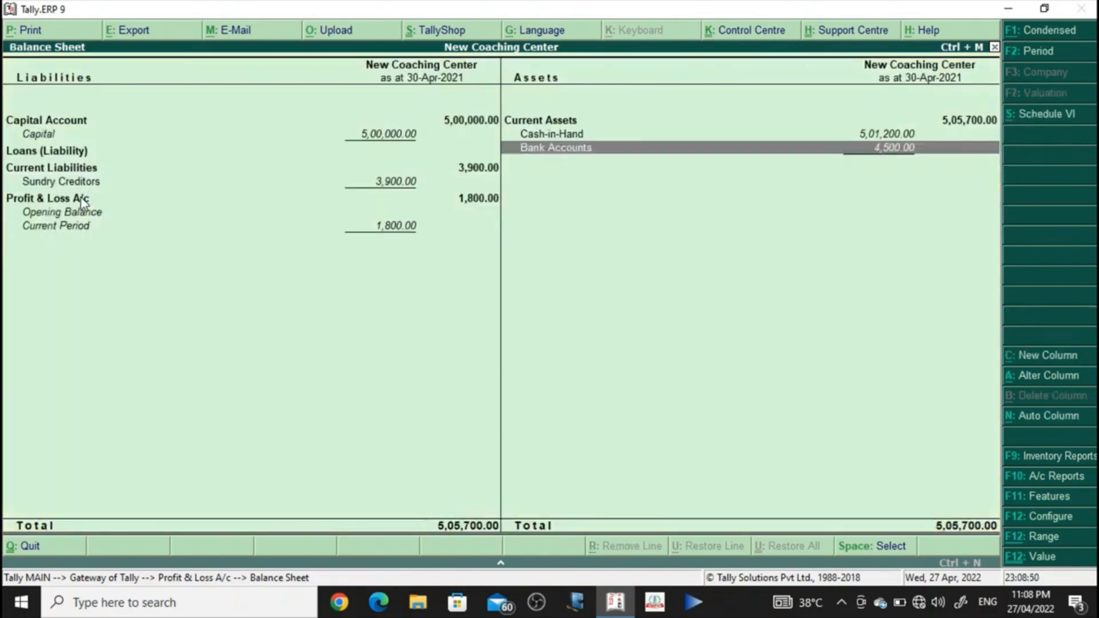
{"action": "key", "text": "Up"}
{"action": "key", "text": "Up"}
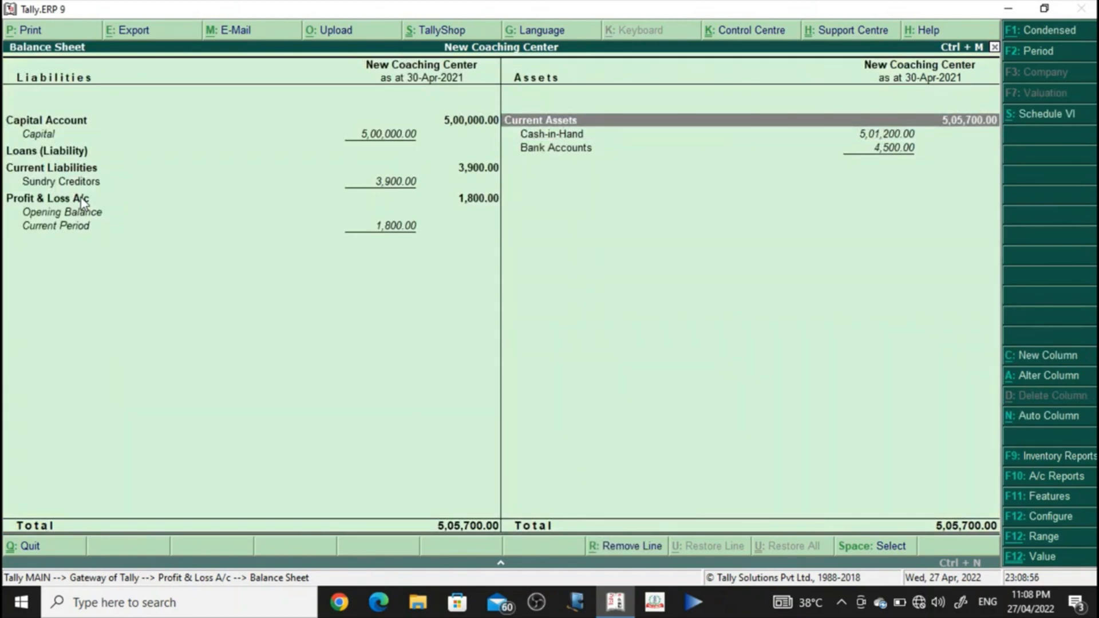
{"action": "key", "text": "Down"}
{"action": "key", "text": "Down"}
{"action": "key", "text": "Up"}
{"action": "key", "text": "Up"}
{"action": "key", "text": "Down"}
{"action": "key", "text": "Down"}
{"action": "key", "text": "Up"}
{"action": "key", "text": "Down"}
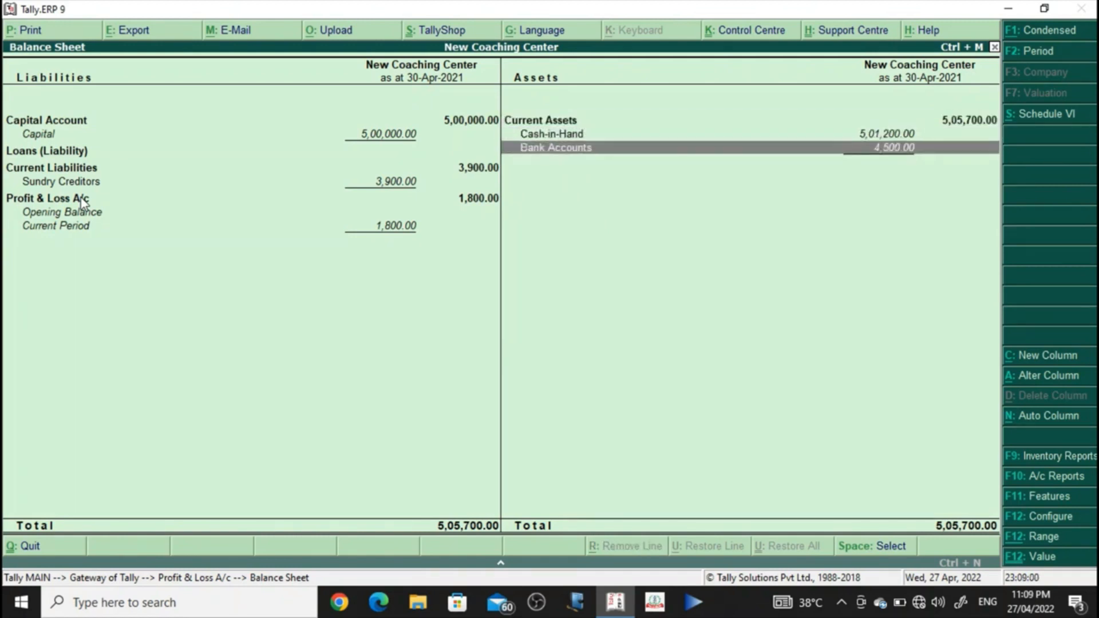